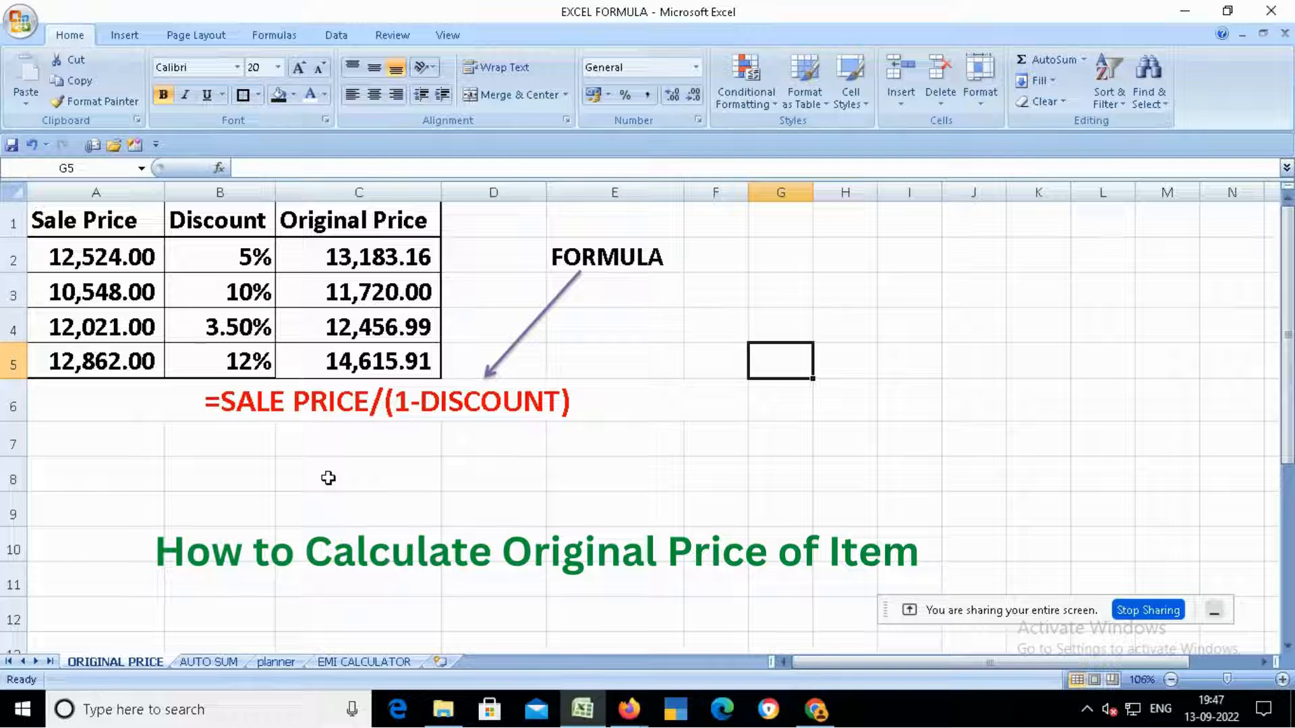
# - Clear the Original Price values in C2:C5 on the ORIGINAL PRICE sheet
pyautogui.click(211, 661)
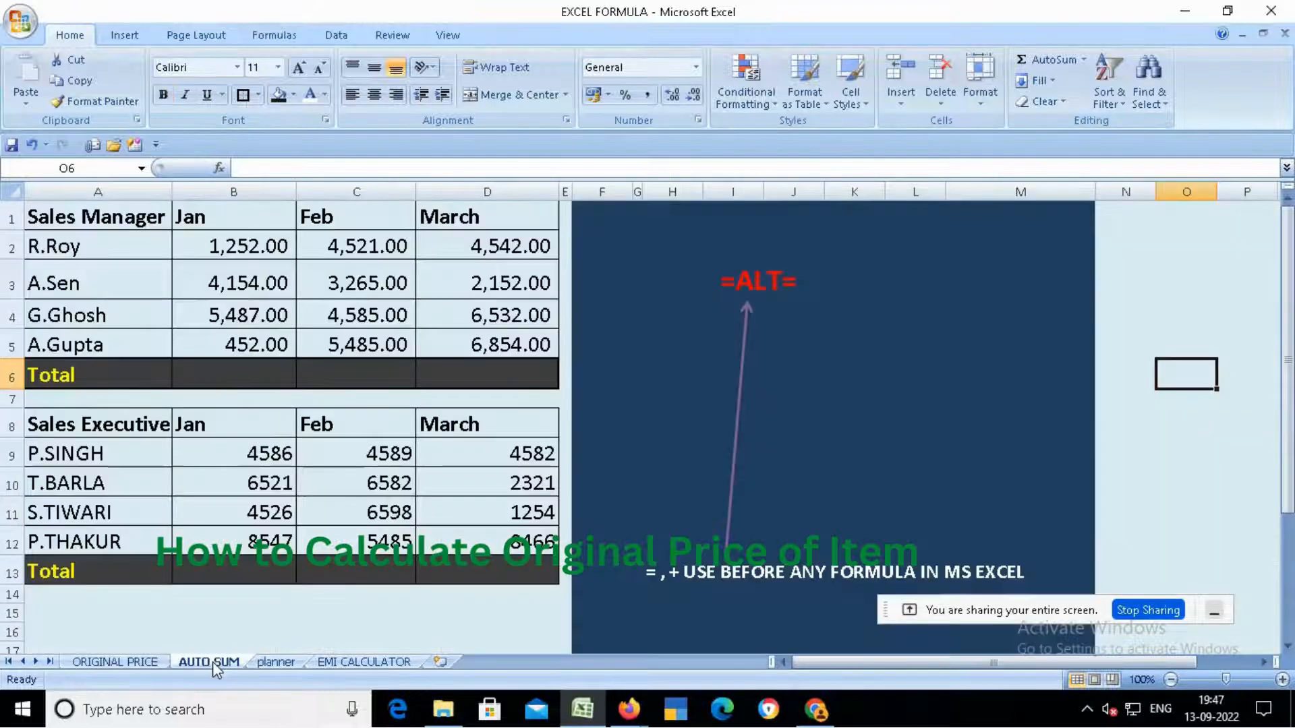
pyautogui.click(151, 663)
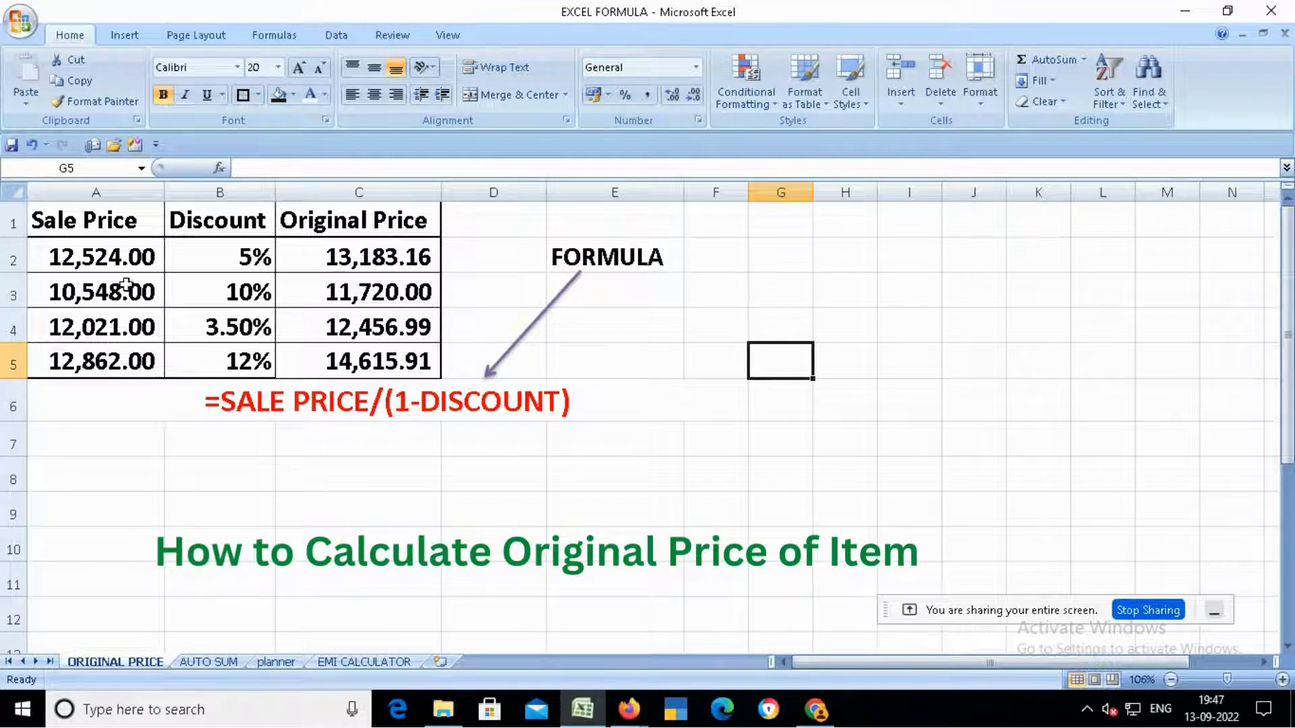
pyautogui.click(131, 226)
pyautogui.click(203, 218)
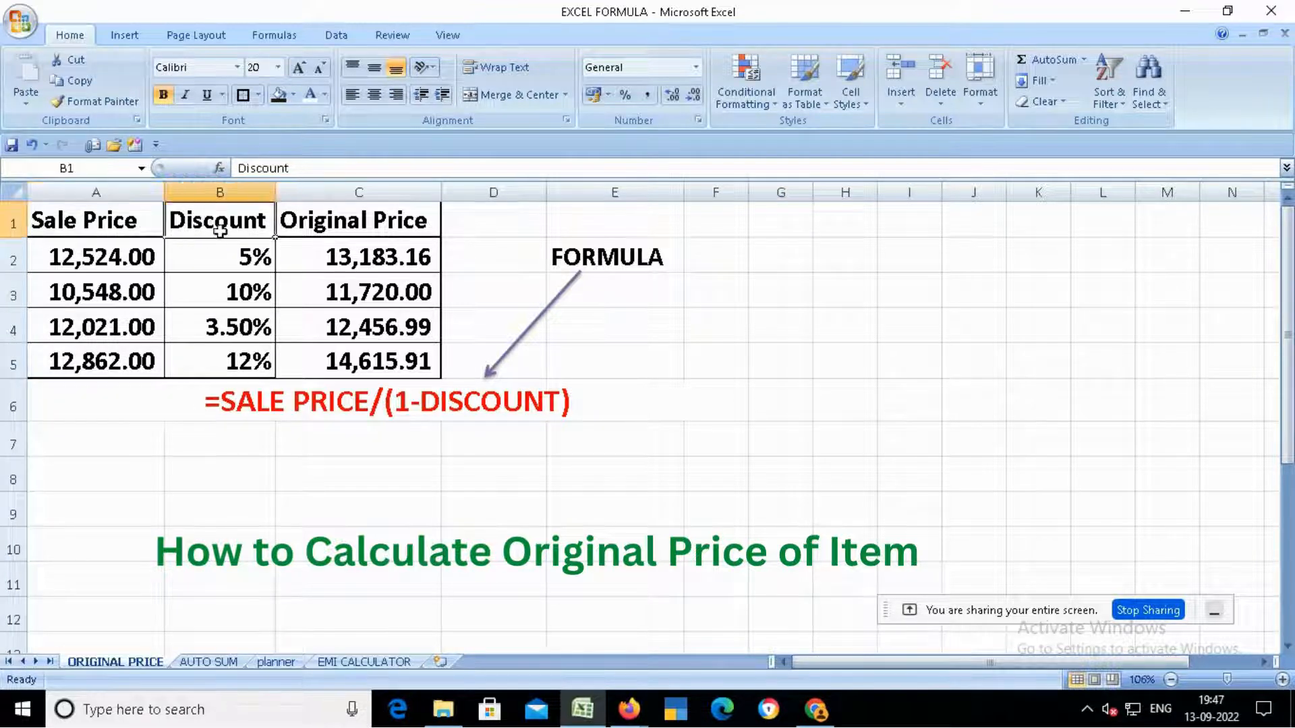
pyautogui.click(356, 220)
pyautogui.moveTo(352, 255); pyautogui.dragTo(363, 370)
pyautogui.press('Delete')
pyautogui.press('Up')
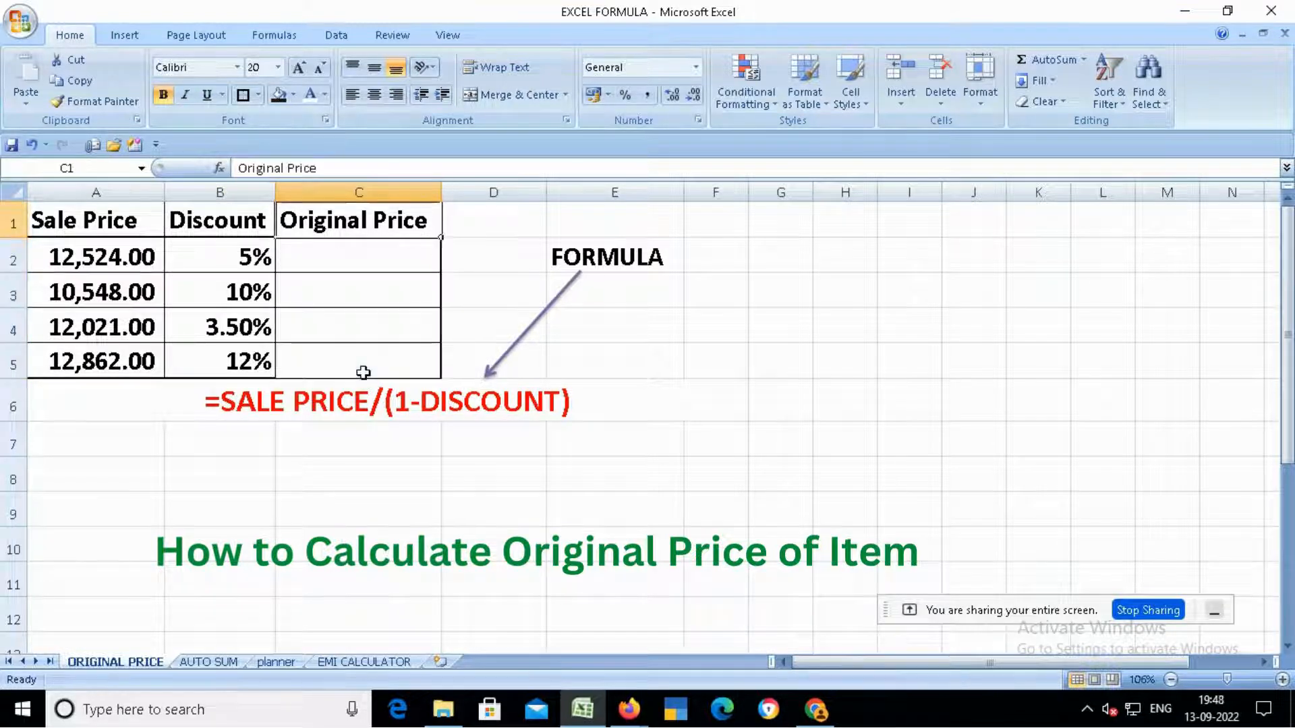
# - Enter the formula =A2/(1-B2) in C2 to compute the original price from sale price and discount
pyautogui.press('Down')
pyautogui.press('Left')
pyautogui.press('Left')
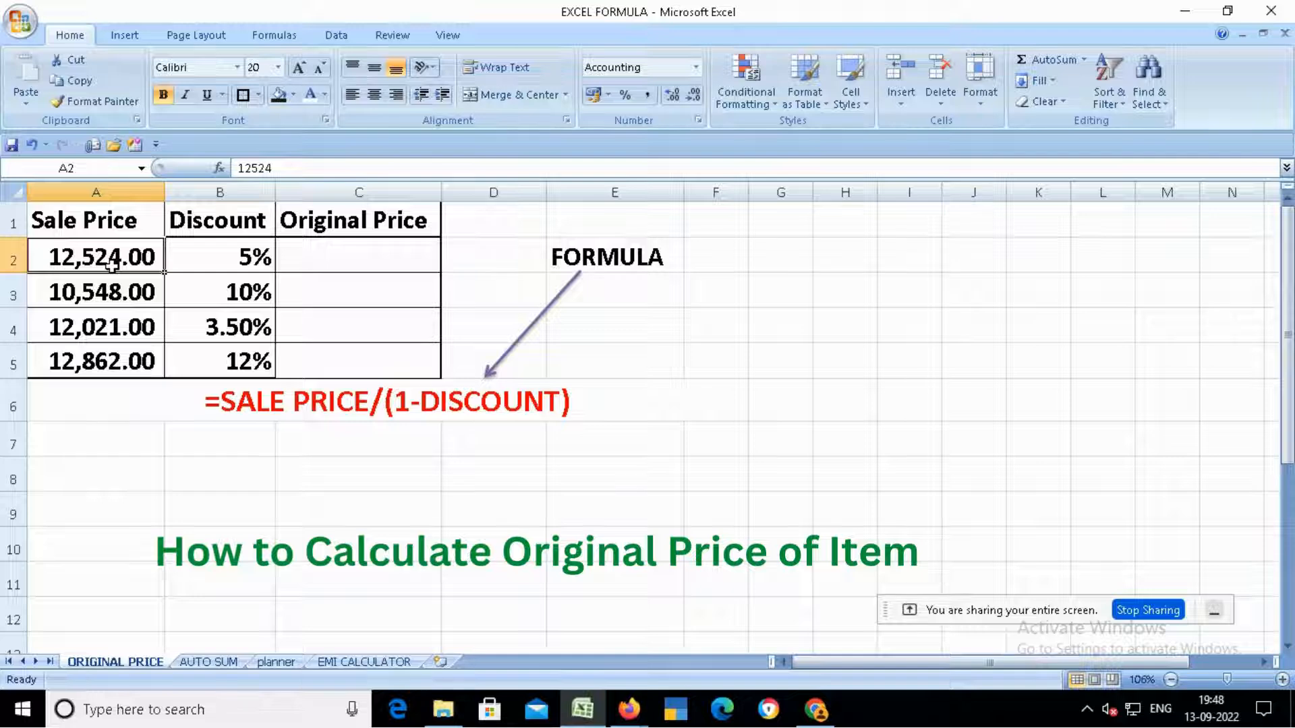
pyautogui.click(219, 259)
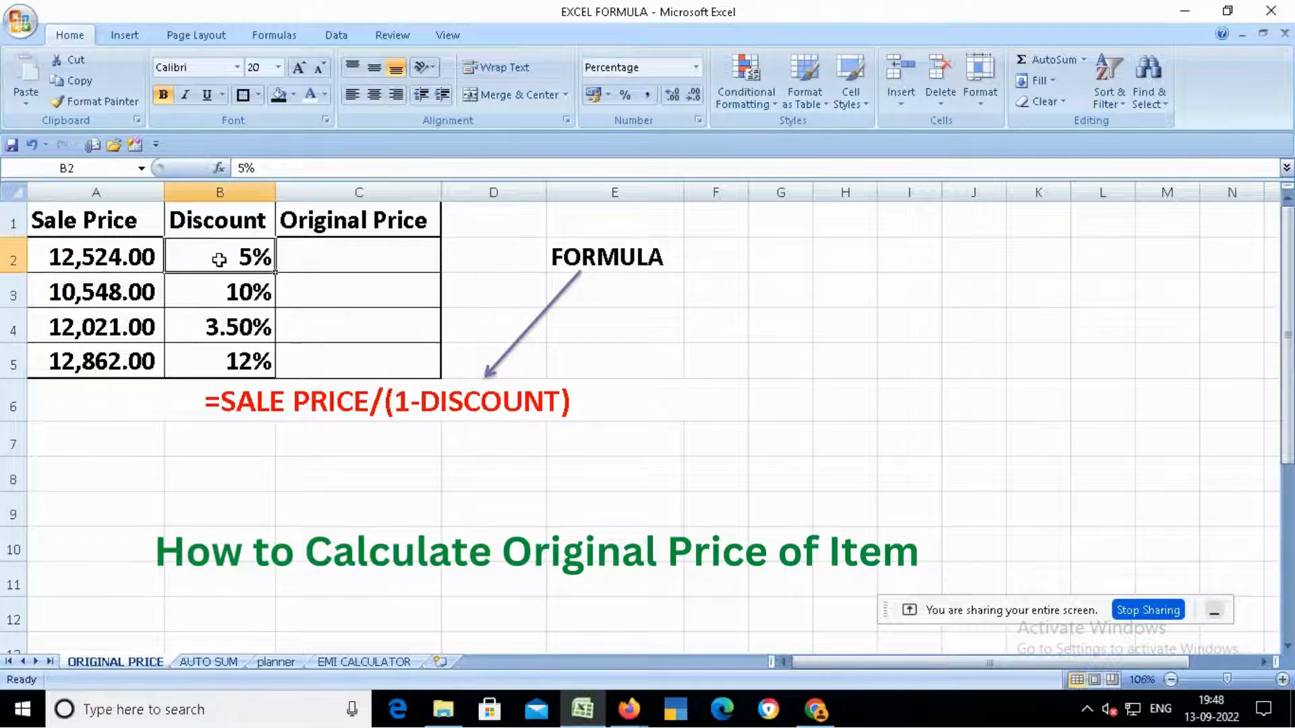
pyautogui.click(327, 255)
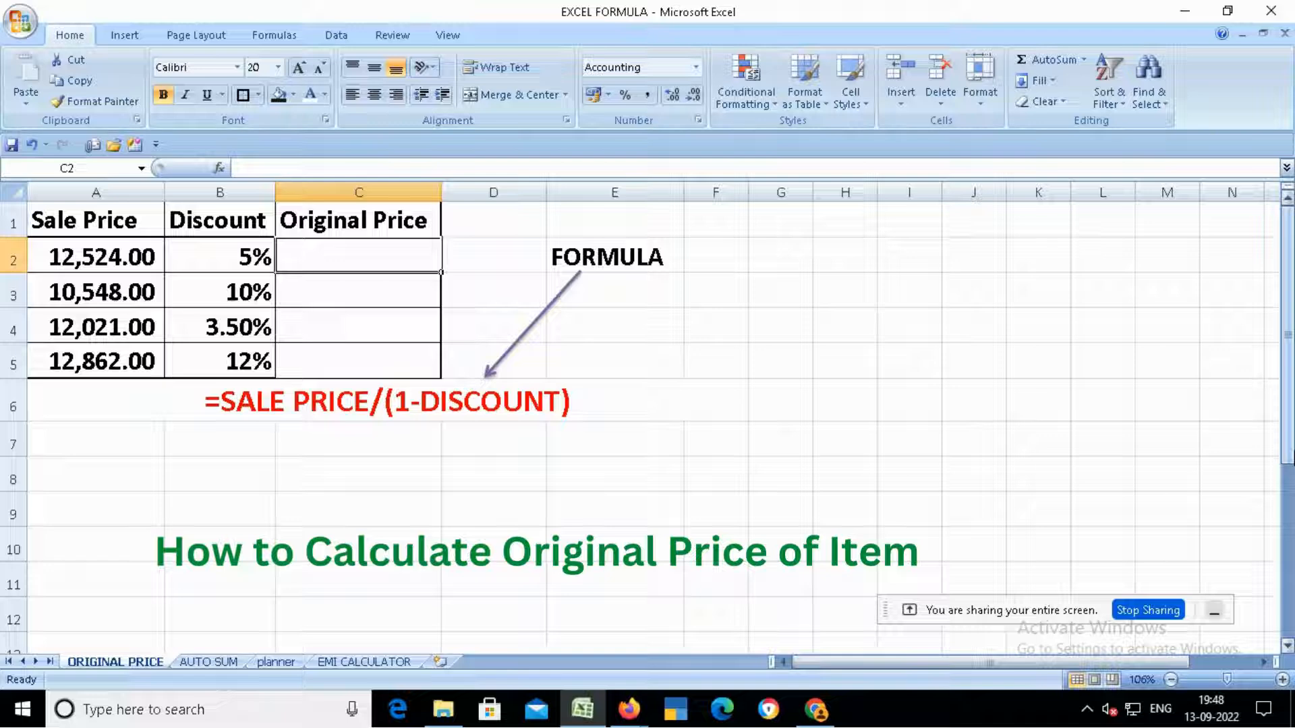
pyautogui.write('=')
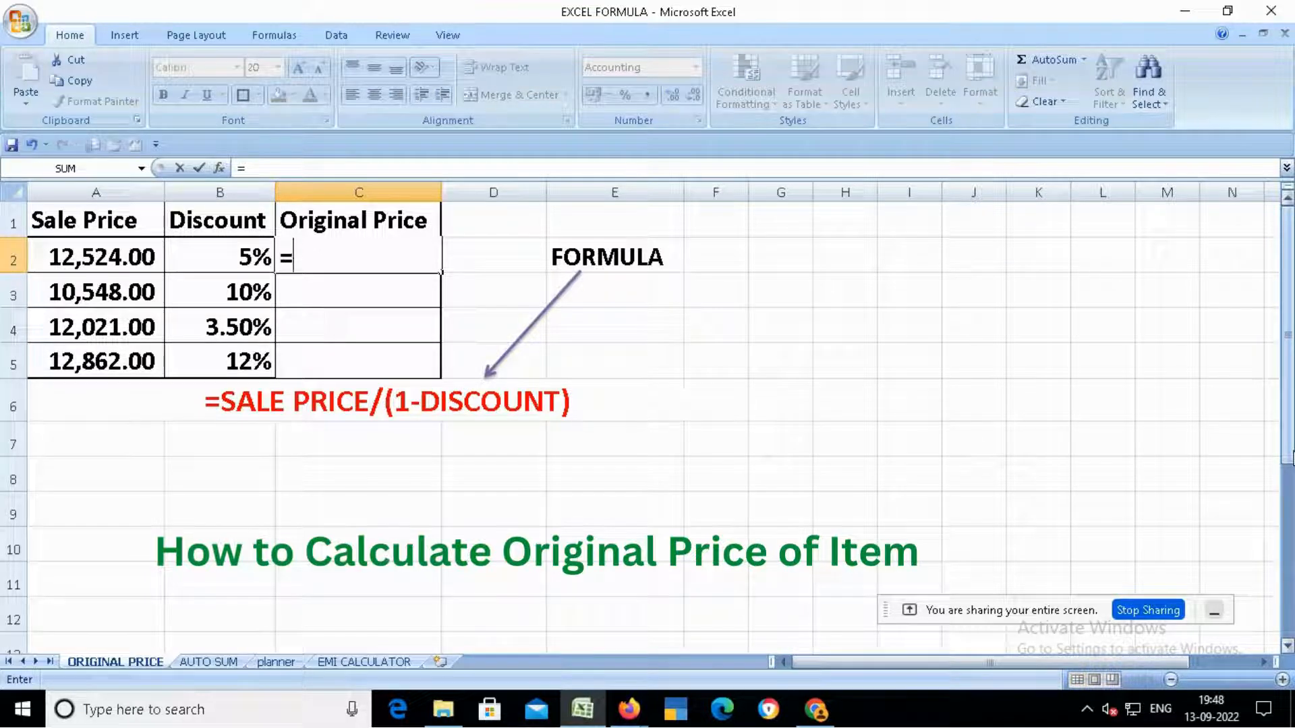
pyautogui.press('Left')
pyautogui.press('Left')
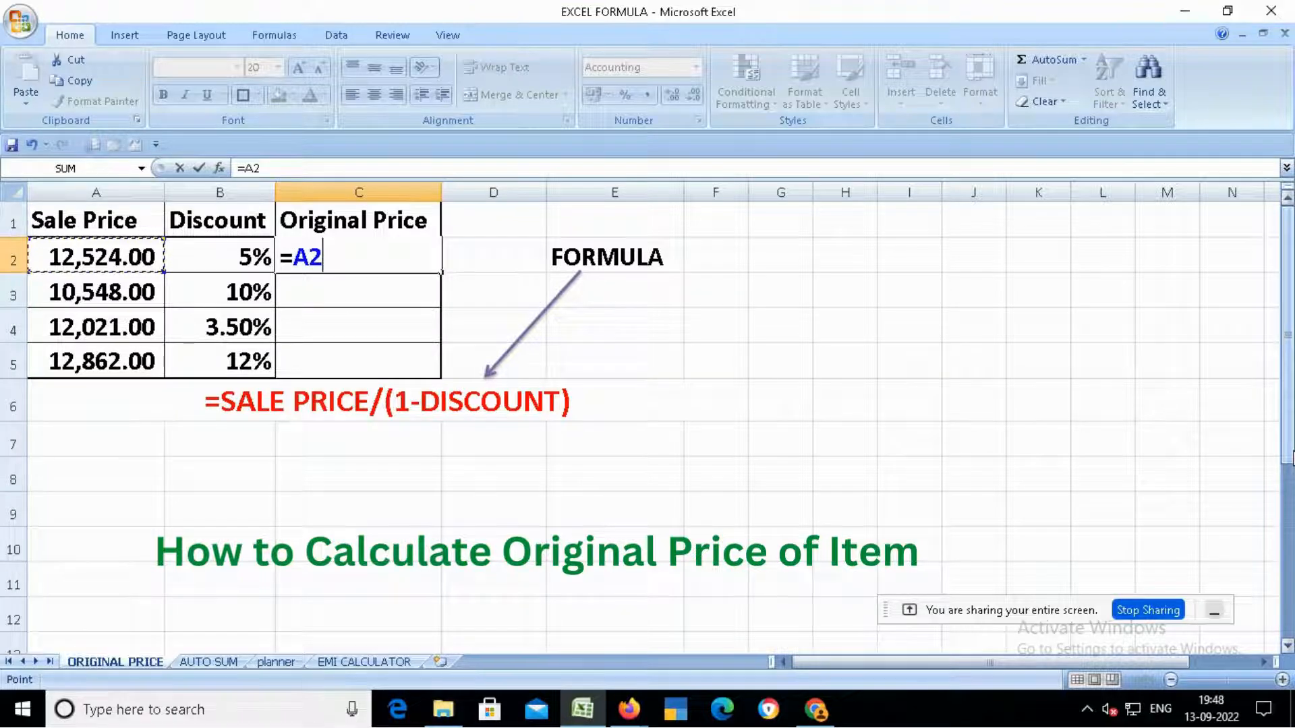
pyautogui.write('/')
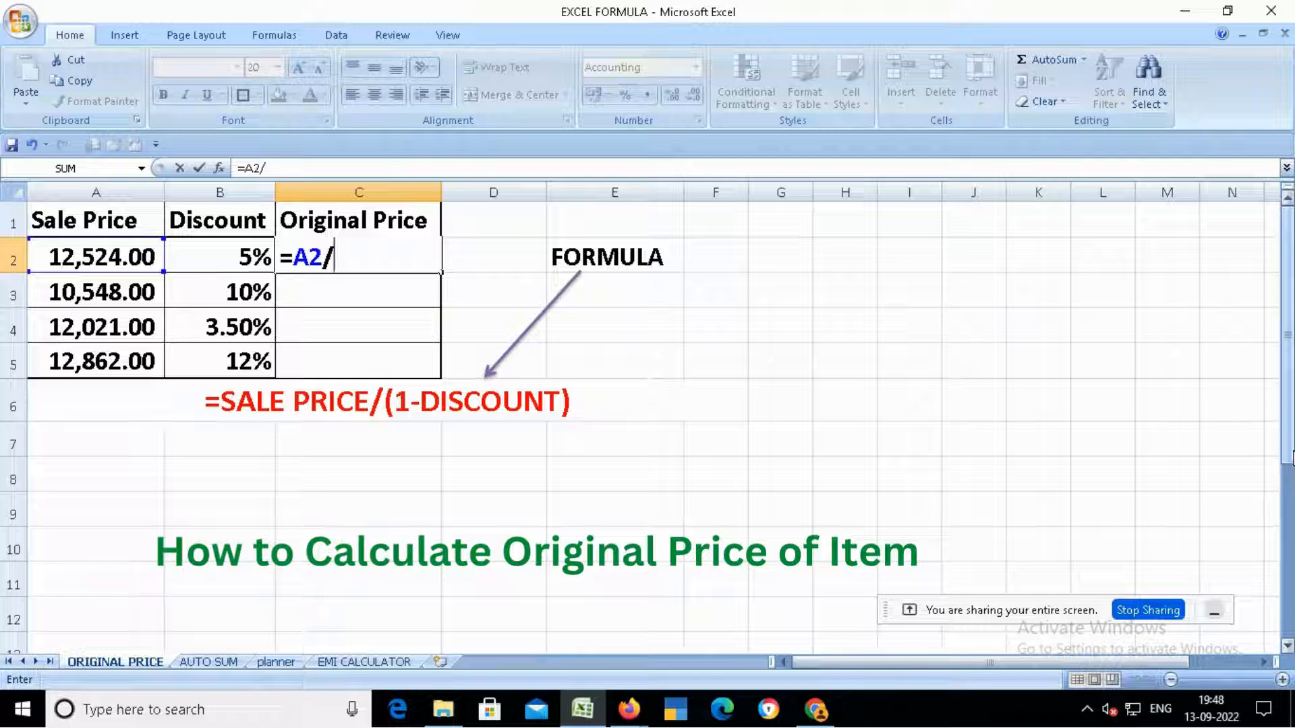
pyautogui.write('(1')
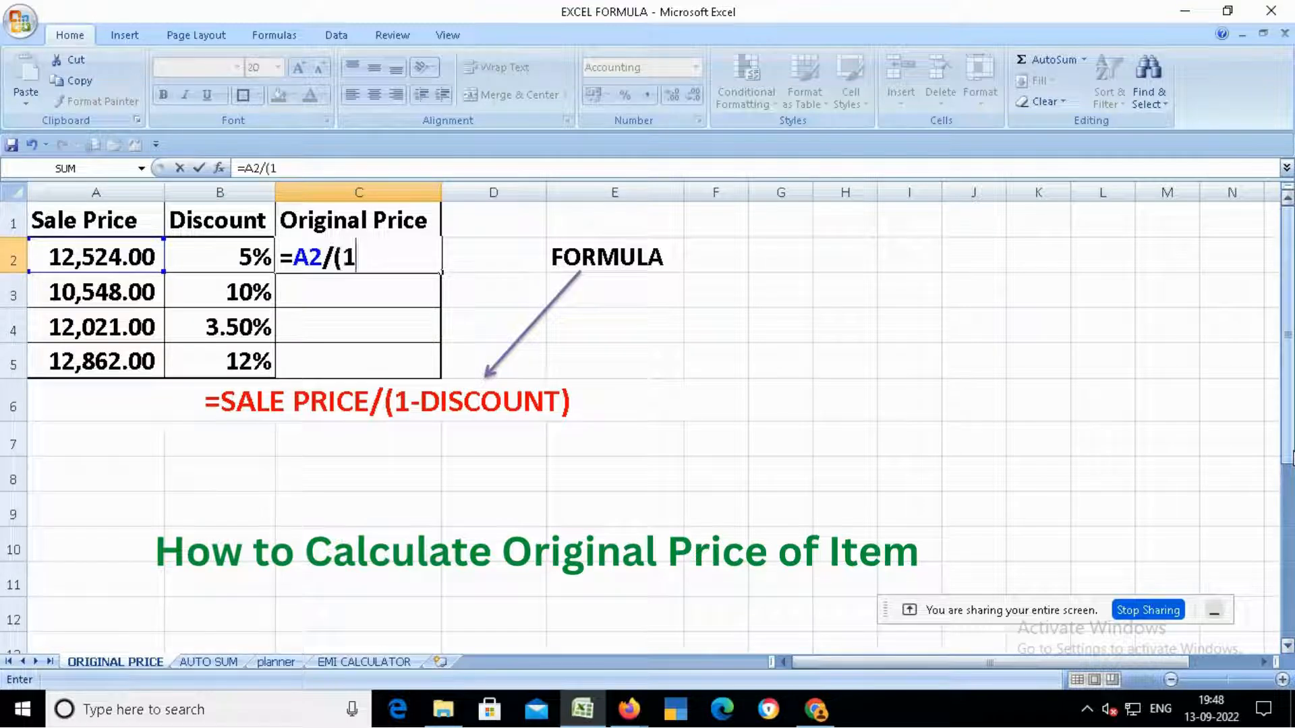
pyautogui.write('-')
pyautogui.press('Left')
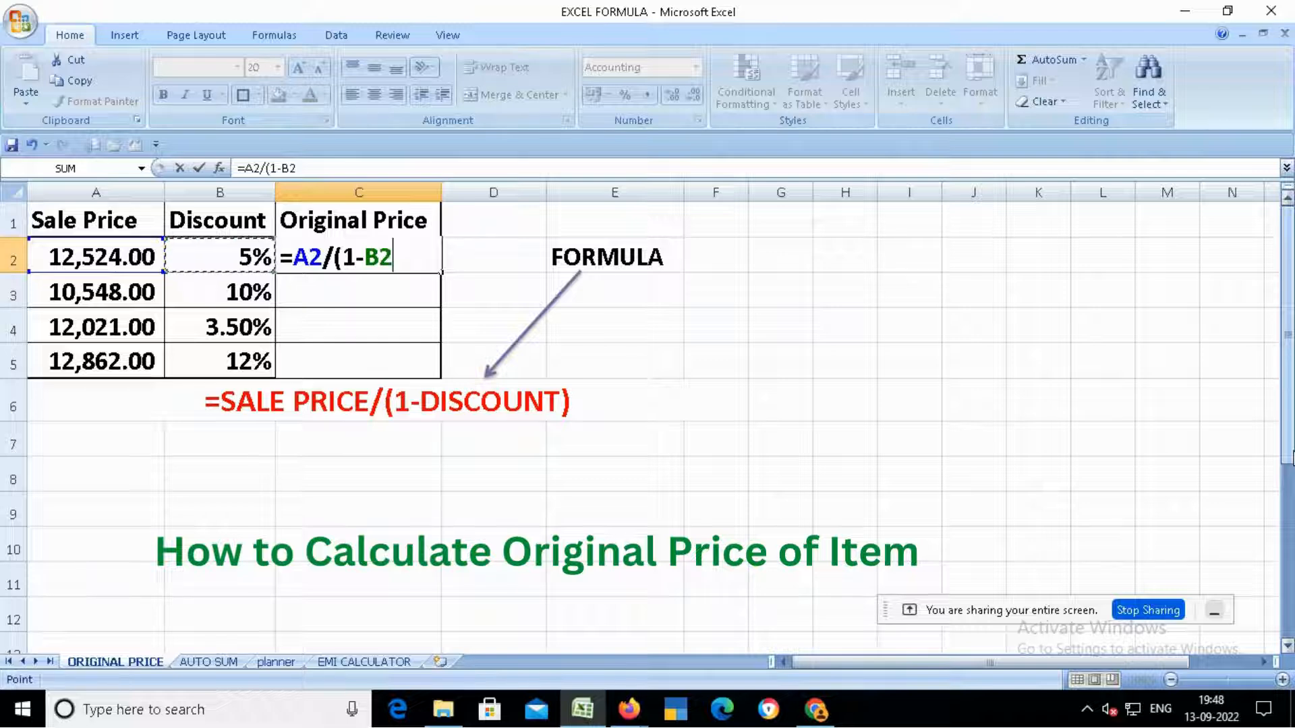
pyautogui.write(')')
pyautogui.press('Return')
pyautogui.press('Up')
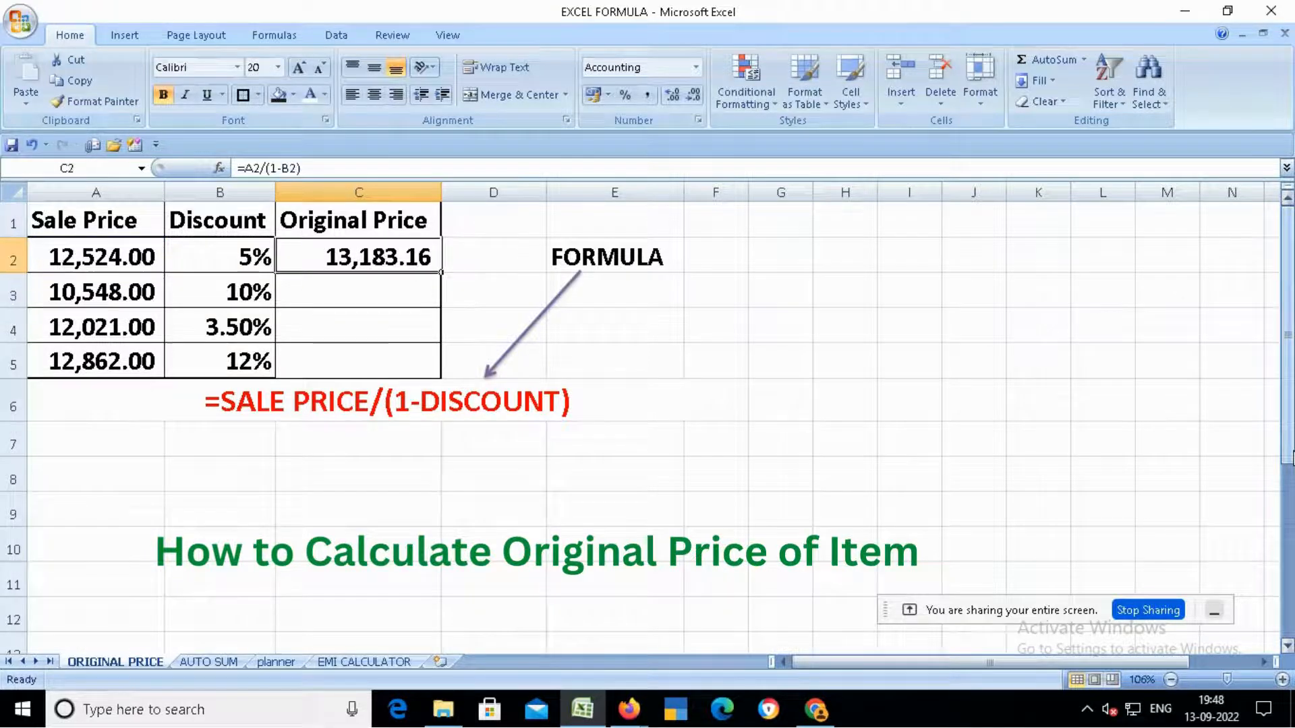
# - Copy the C2 formula down to C3:C5
pyautogui.hotkey('ctrl', 'c')
pyautogui.press('Down')
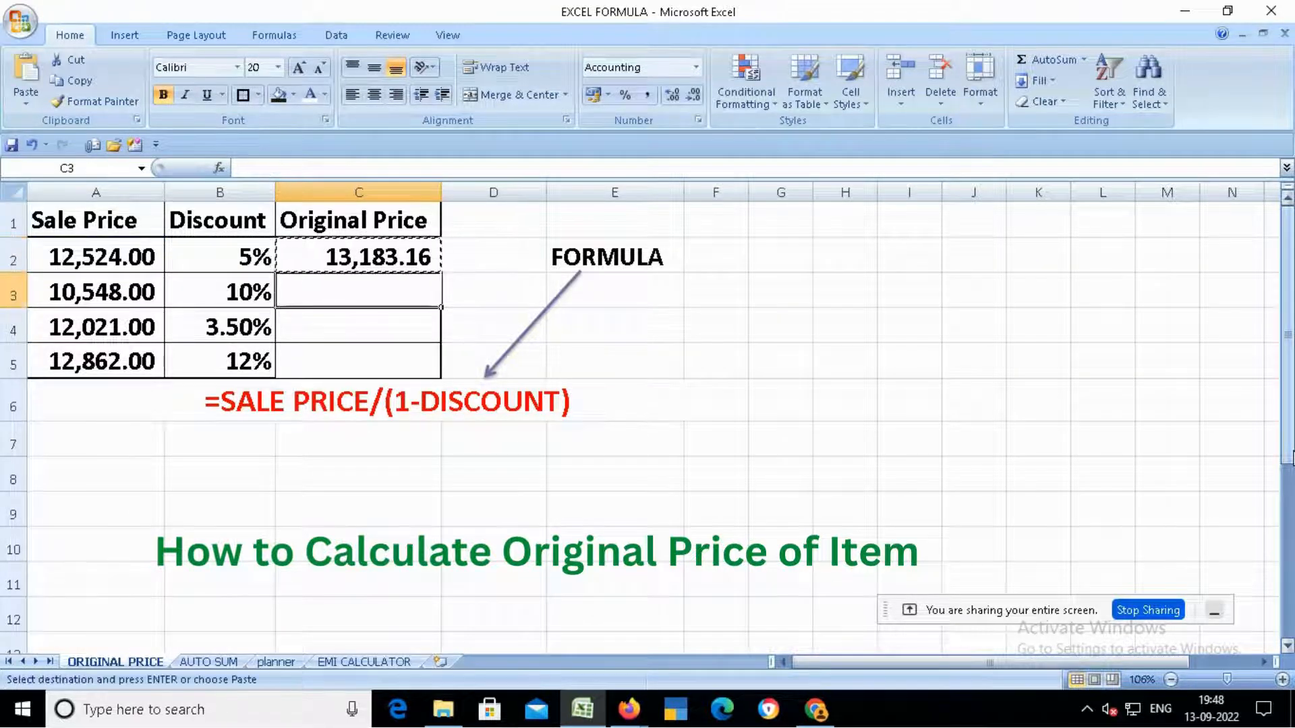
pyautogui.hotkey('shift', 'Down')
pyautogui.hotkey('shift', 'Down')
pyautogui.press('Return')
pyautogui.press('Up')
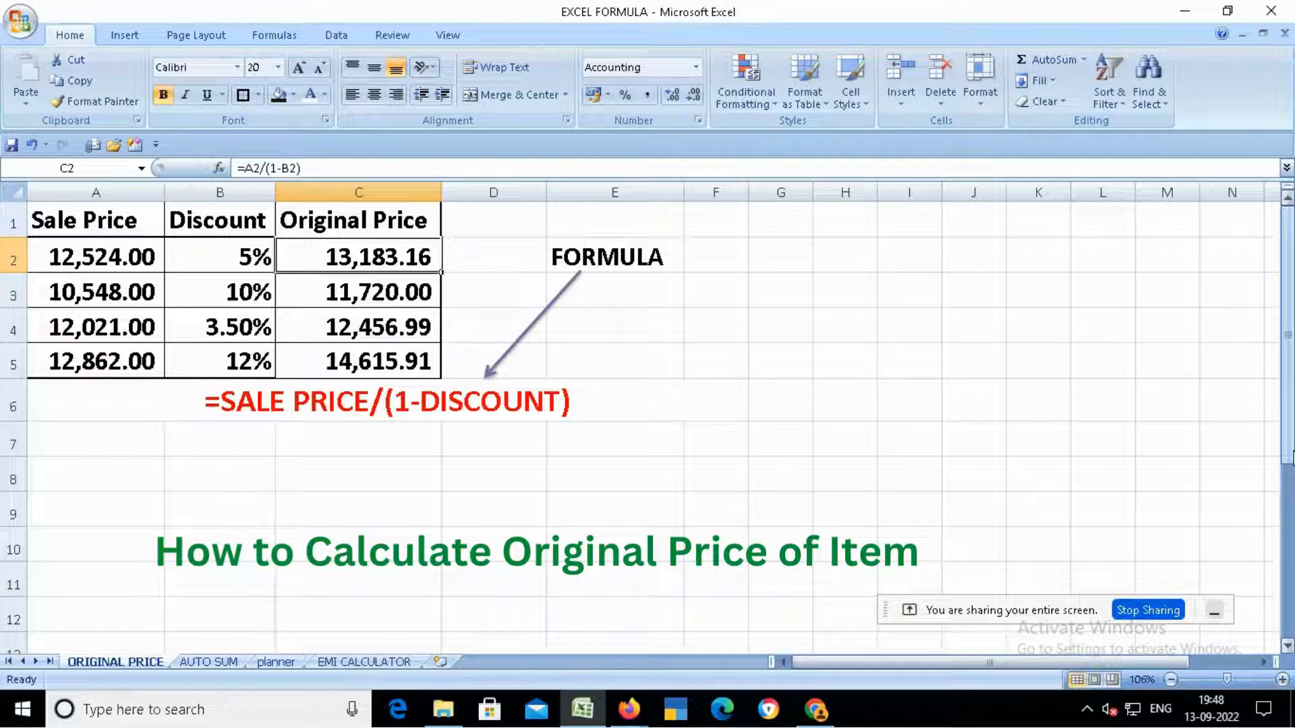
# - In C9, compute 5% of the original price with the formula +13183.16*5/100
pyautogui.press('Left')
pyautogui.press('Left')
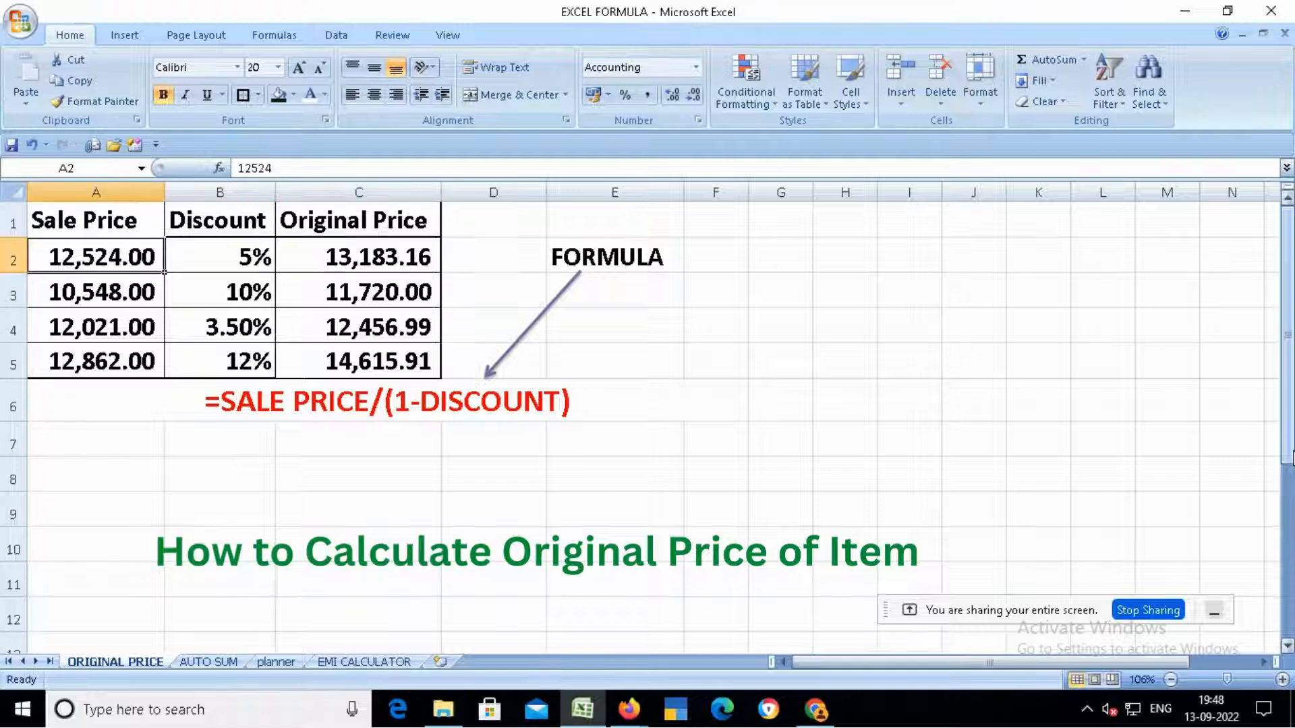
pyautogui.press('Right')
pyautogui.press('Right')
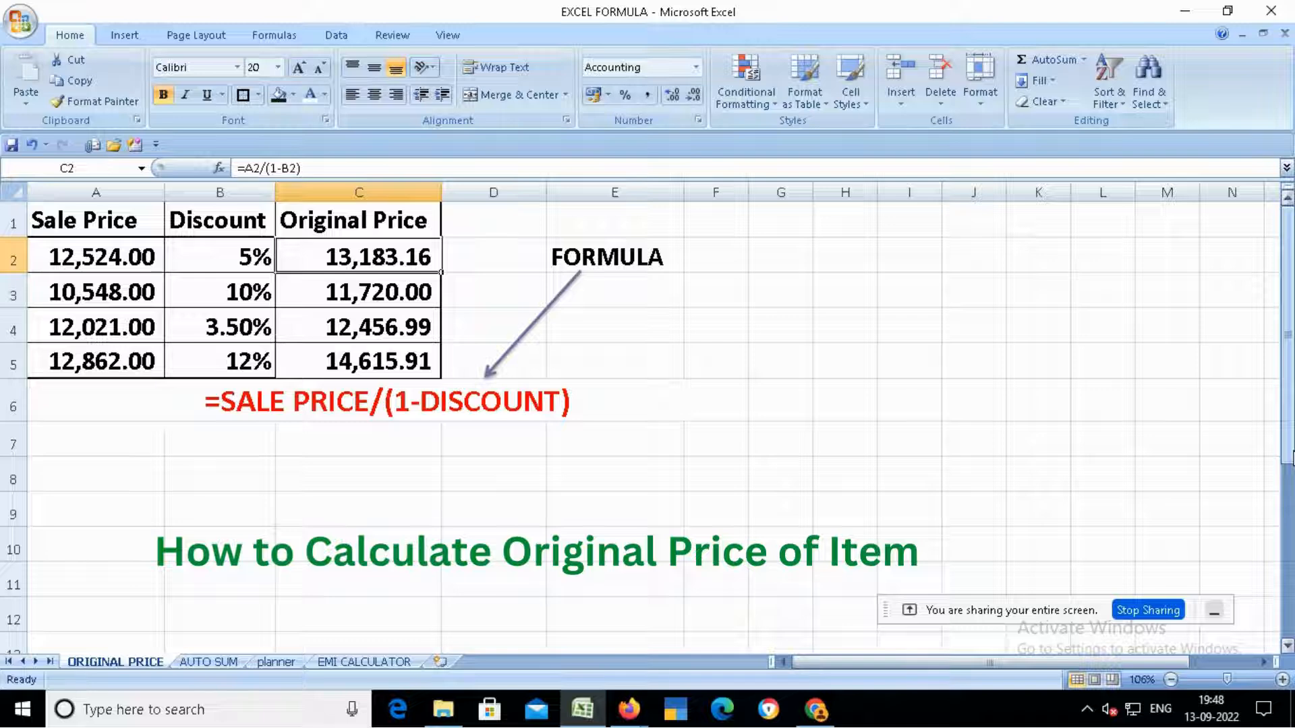
pyautogui.press('Left')
pyautogui.press('Right')
pyautogui.press('Down')
pyautogui.press('Down')
pyautogui.press('Down')
pyautogui.press('Down')
pyautogui.press('Down')
pyautogui.press('Down')
pyautogui.press('Down')
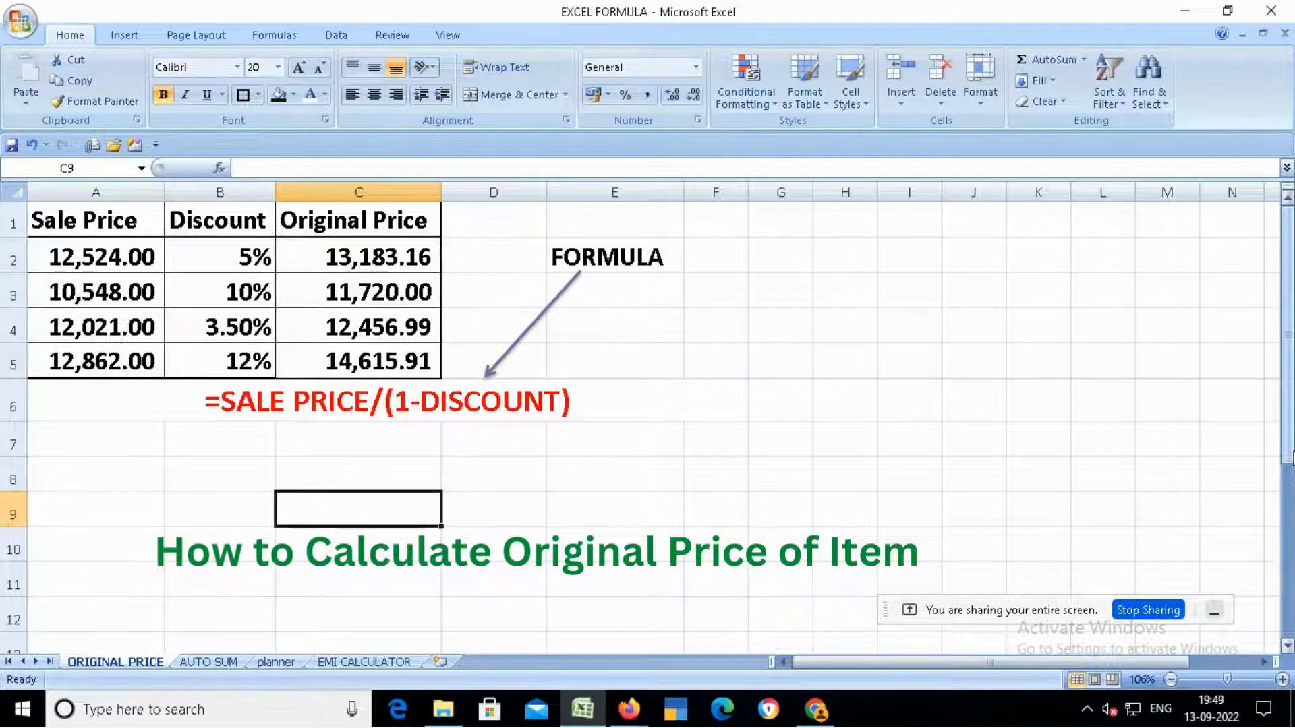
pyautogui.write('+13183')
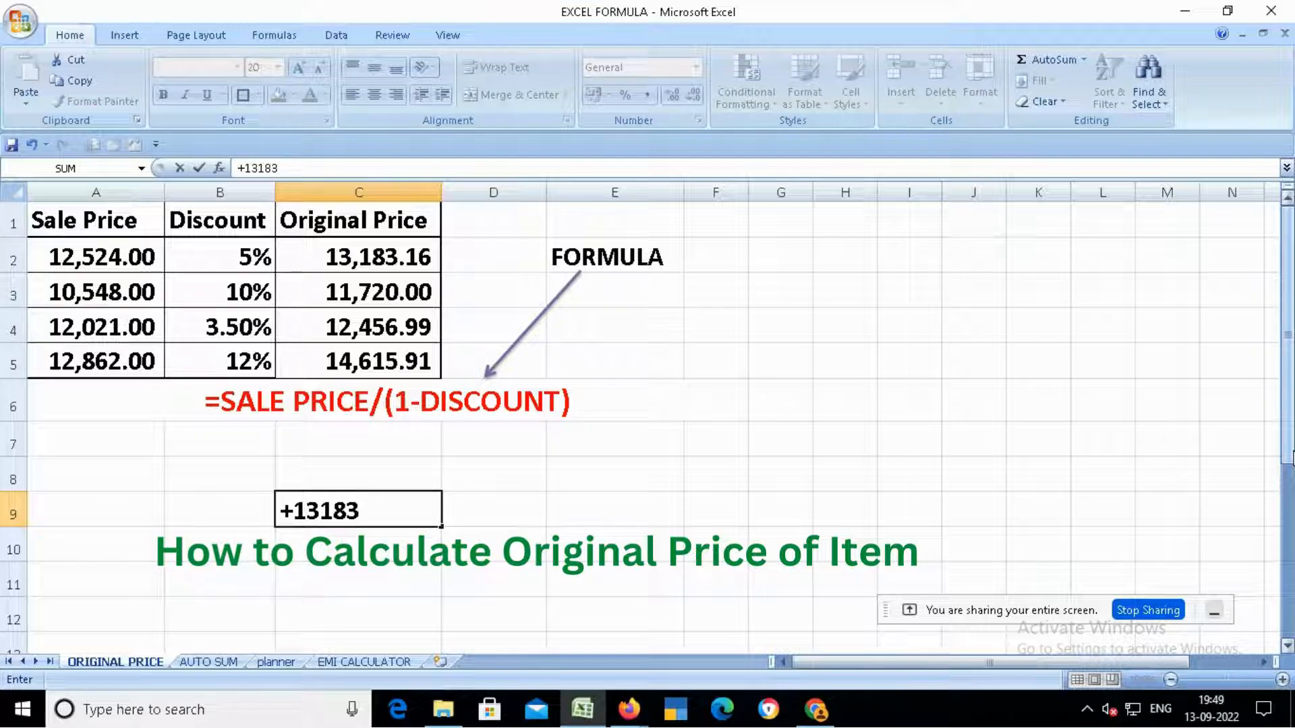
pyautogui.write('.16')
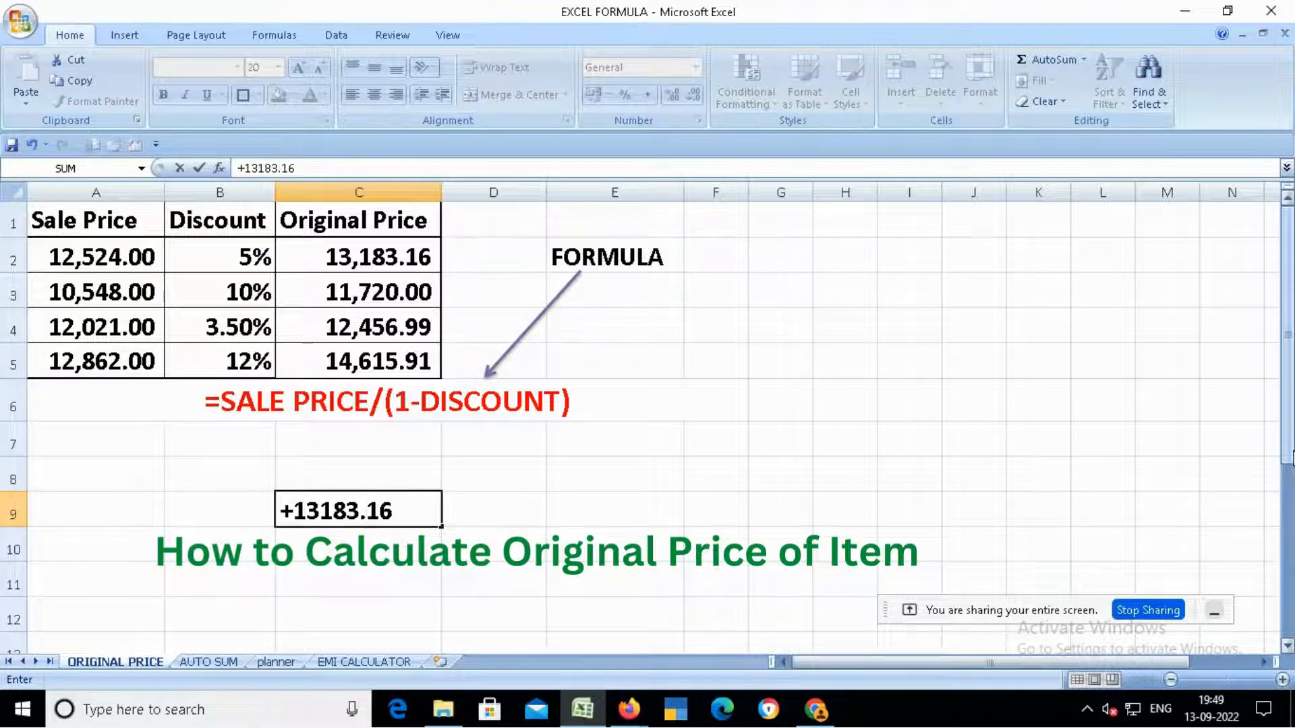
pyautogui.write('*5/1')
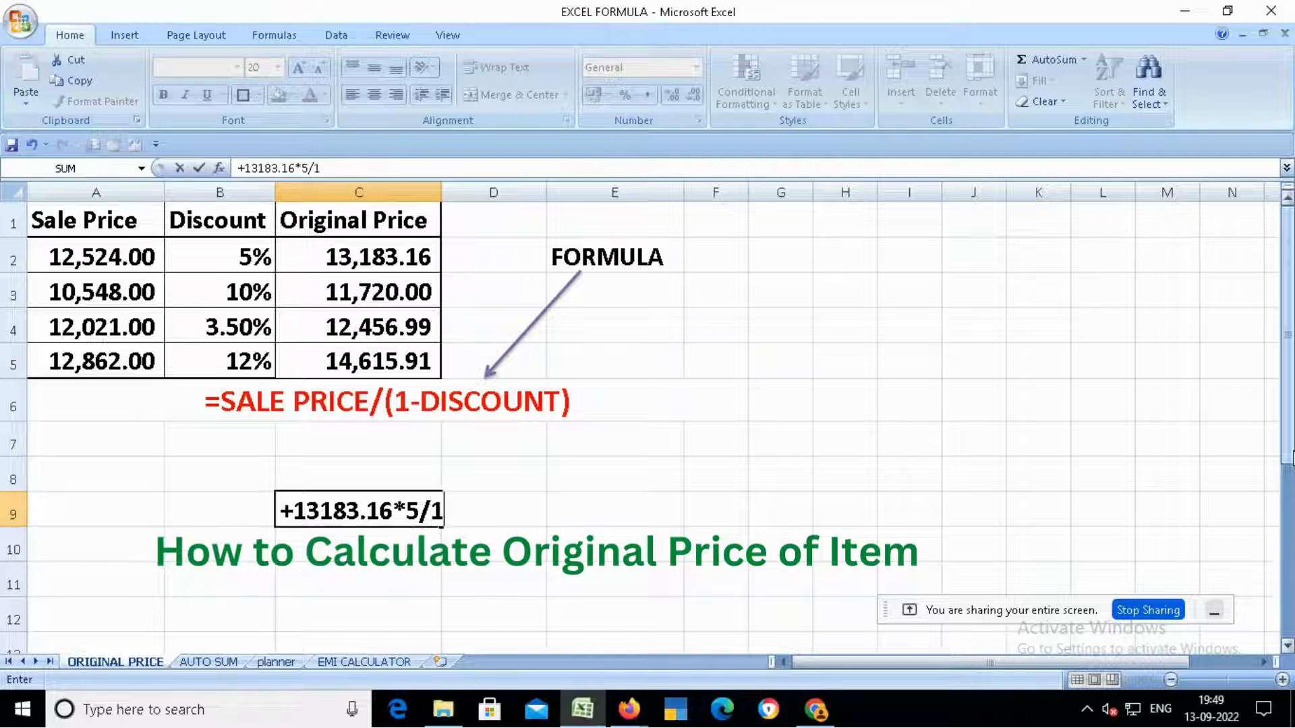
pyautogui.write('00')
pyautogui.press('Return')
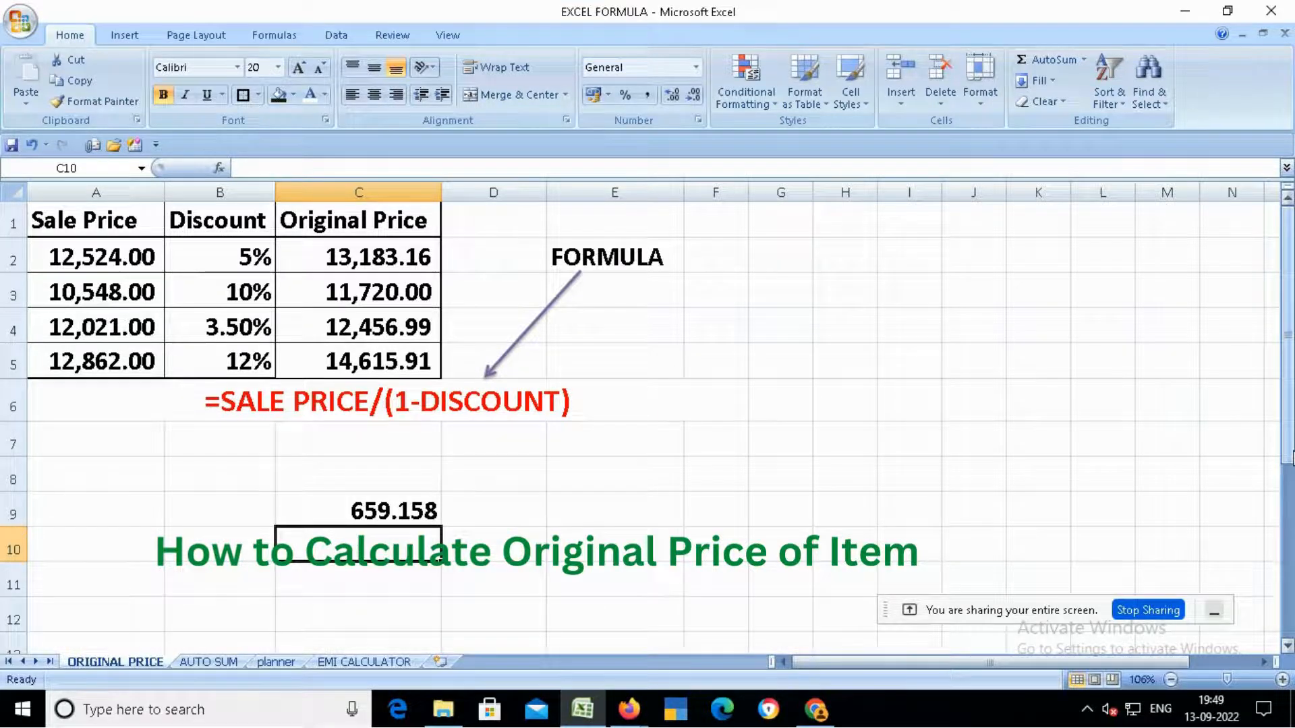
# - In C8, subtract C9 from the original price with the formula +13183-C9
pyautogui.press('Up')
pyautogui.press('Up')
pyautogui.write('+')
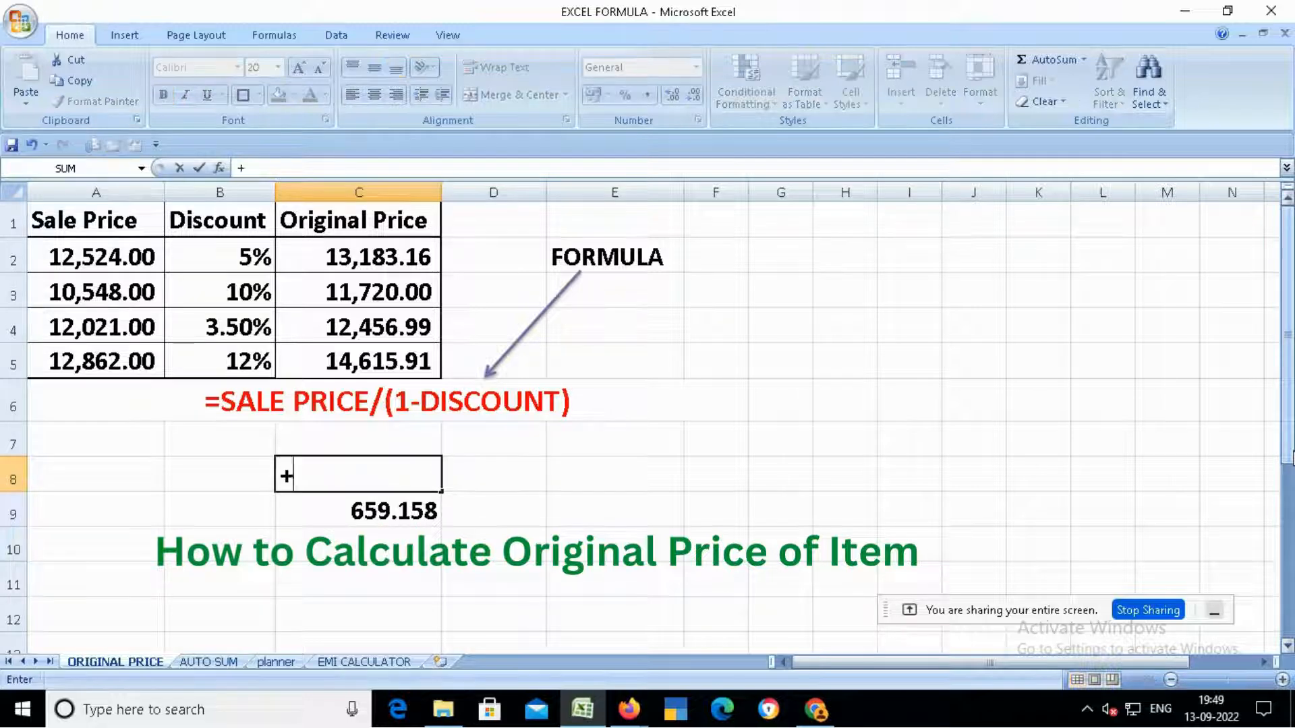
pyautogui.write('1318')
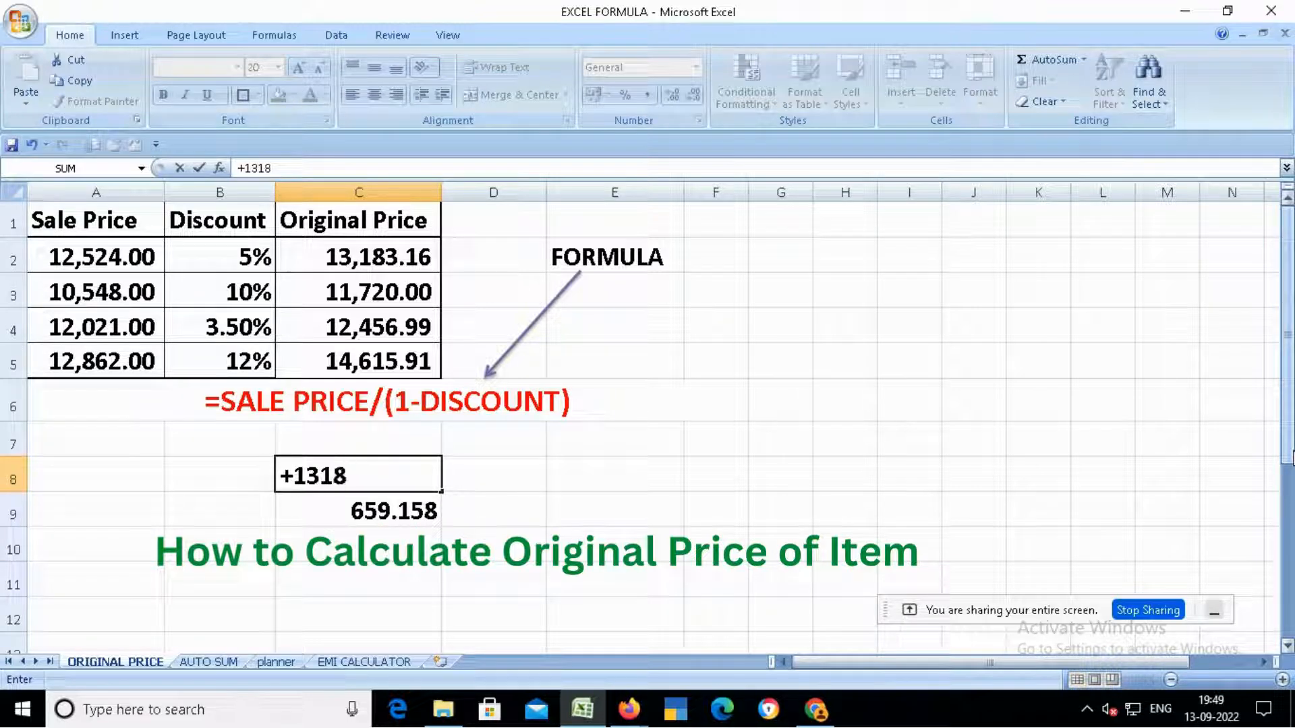
pyautogui.write('3')
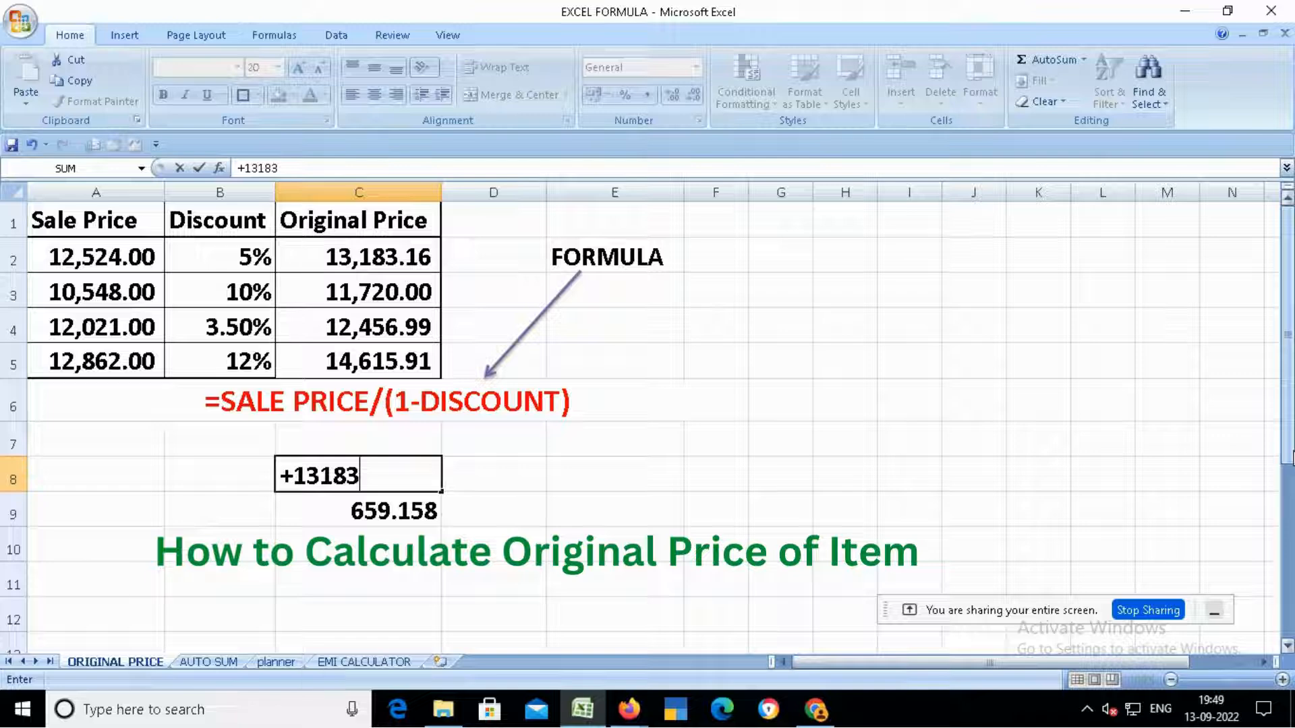
pyautogui.write('-')
pyautogui.press('Down')
pyautogui.press('Return')
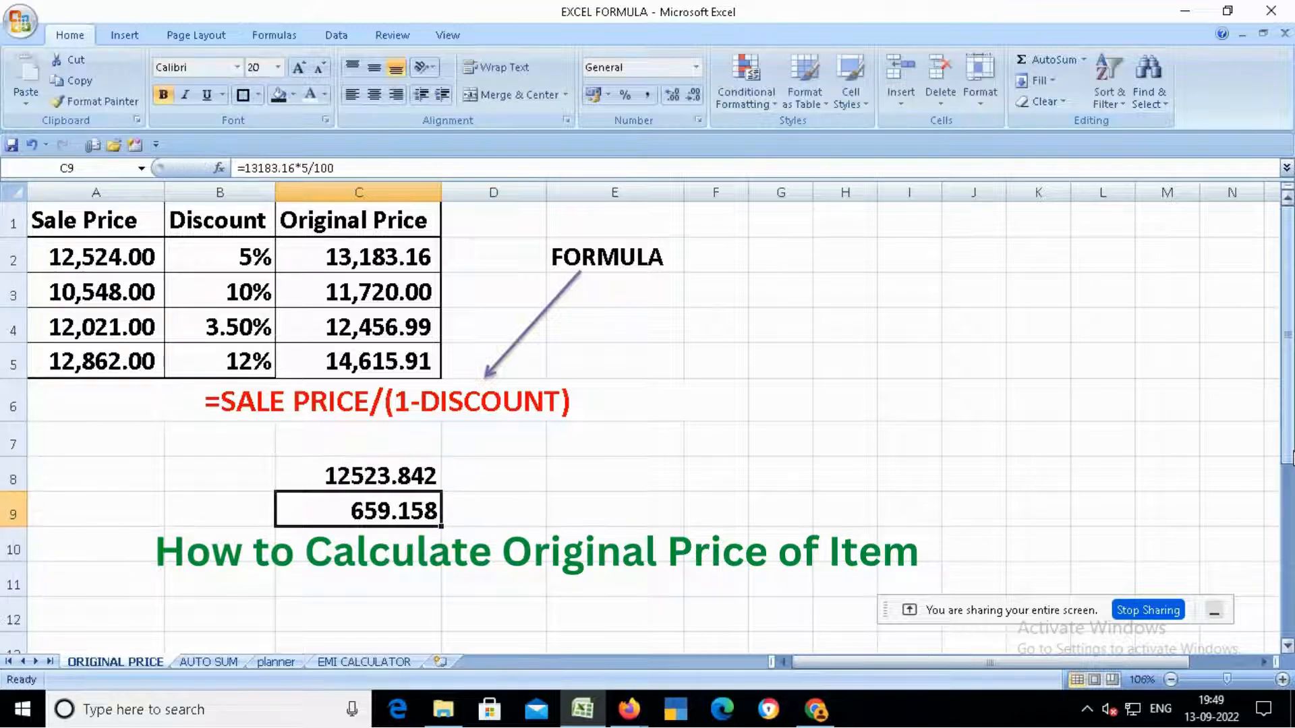
pyautogui.press('Up')
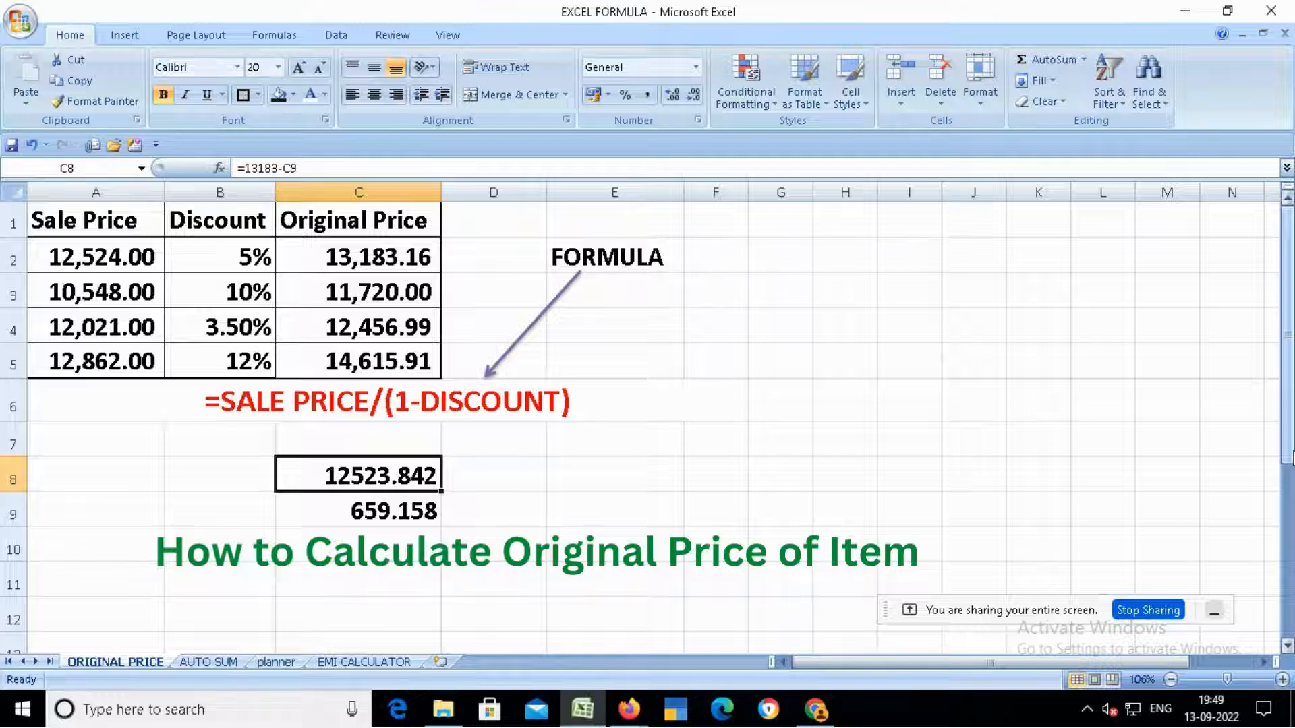
# - Inspect the sale price in A2 and the formula in C2, then switch to the AUTO SUM sheet
pyautogui.click(107, 259)
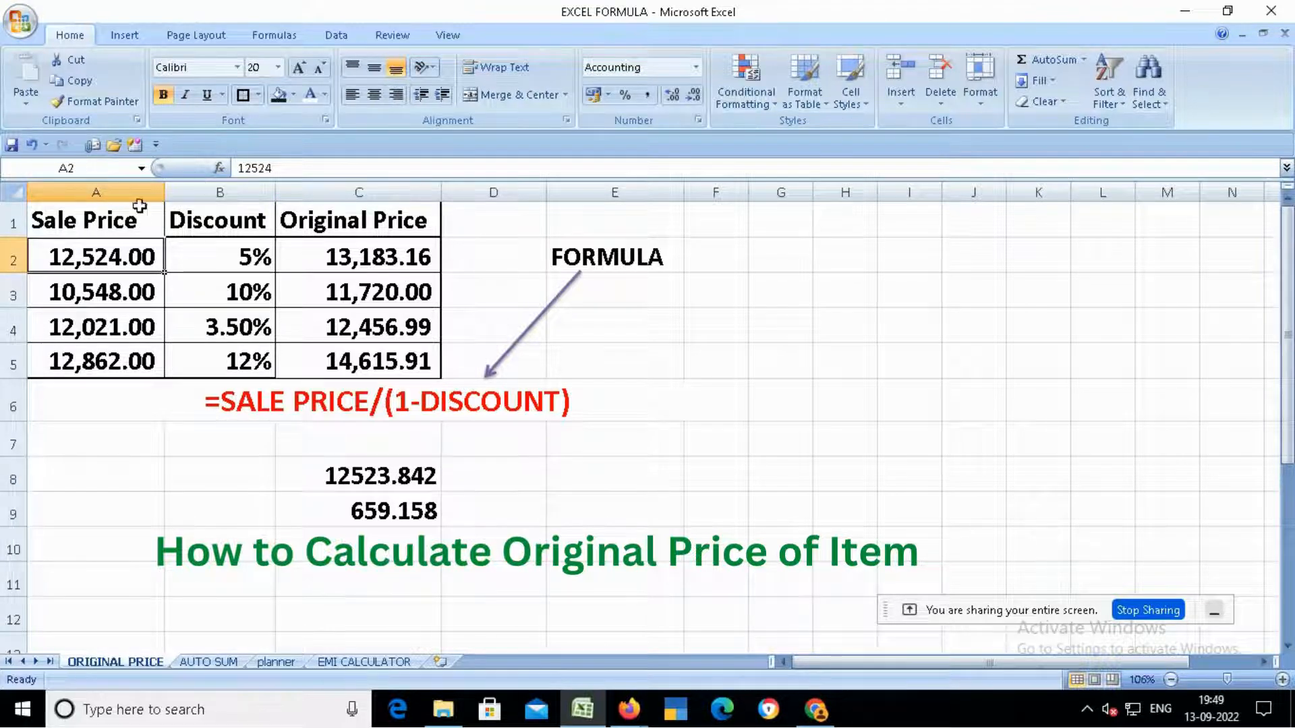
pyautogui.click(356, 257)
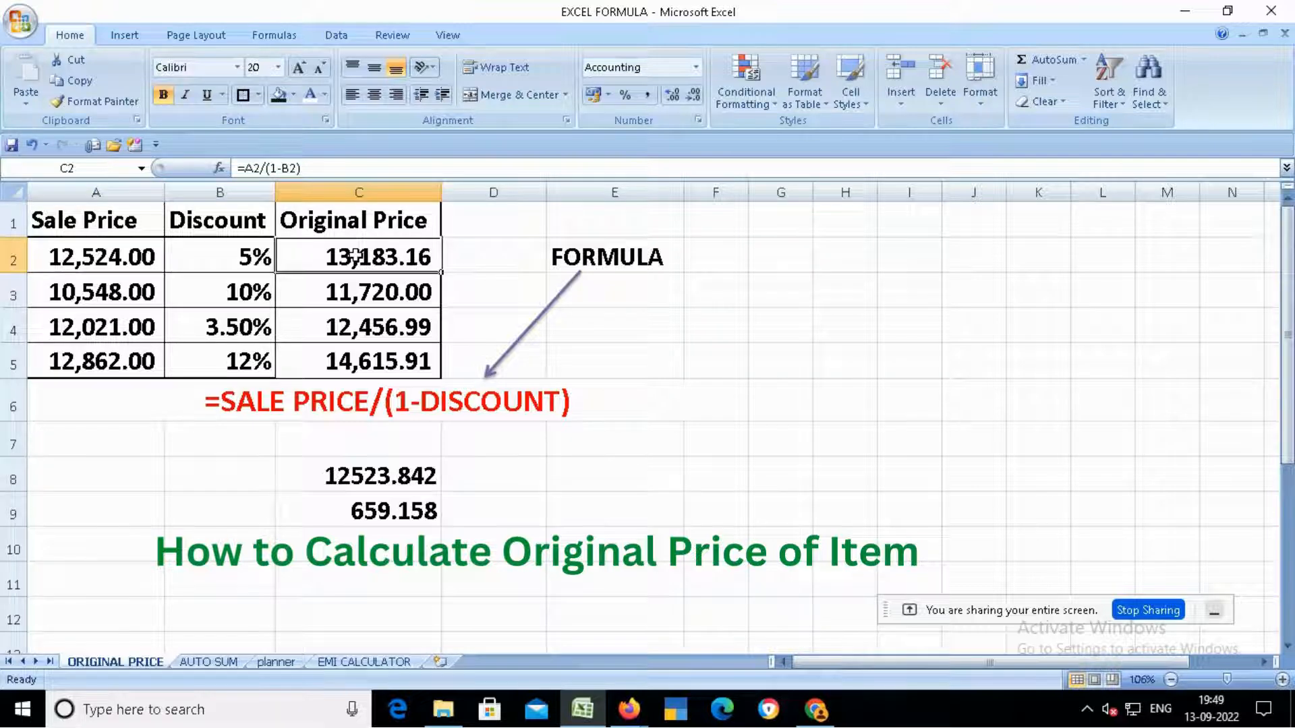
pyautogui.doubleClick(355, 257)
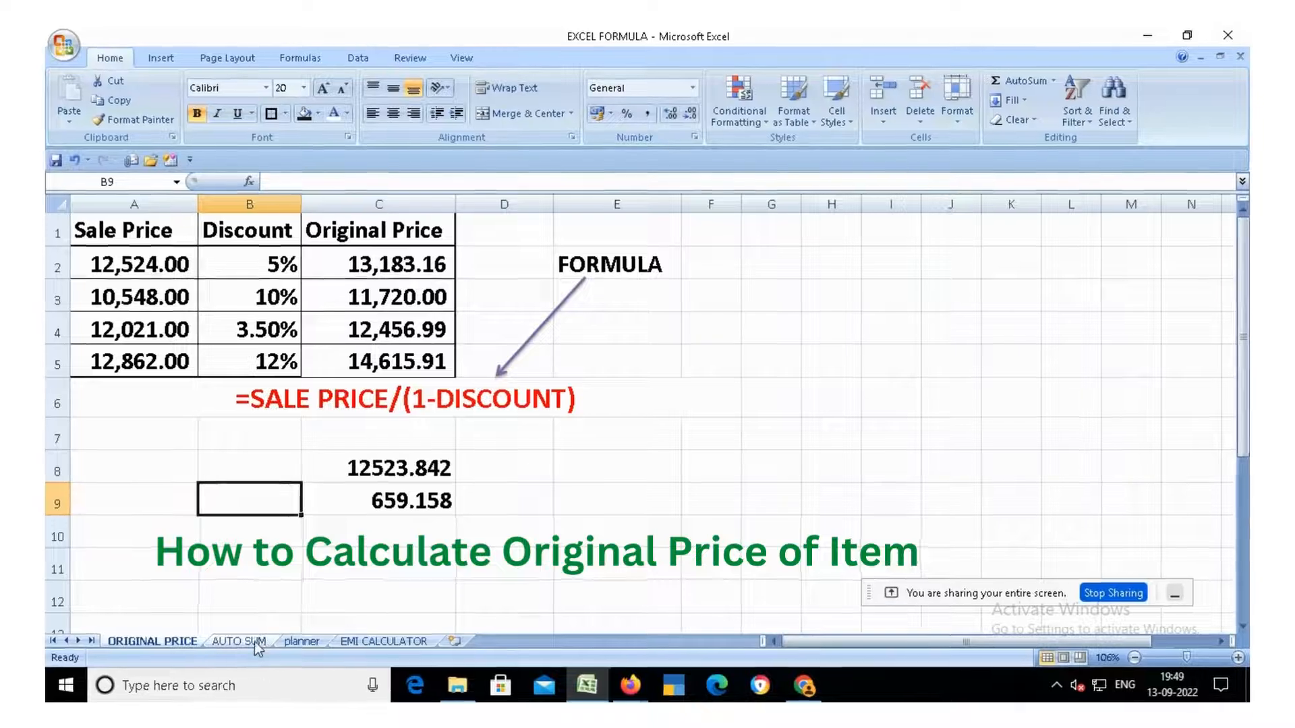
pyautogui.click(254, 642)
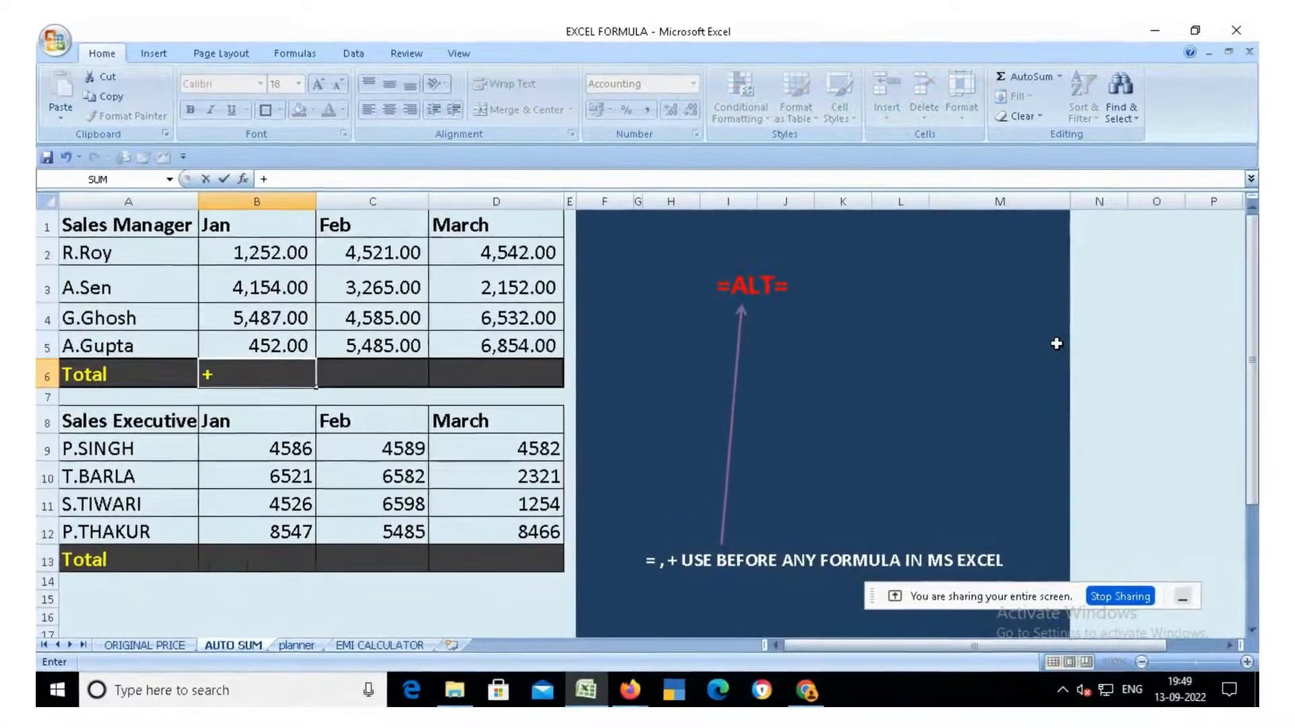
# - Enter +SUM(B2:B5) in the Jan Total cell B6, then delete it again
pyautogui.write('SUM(')
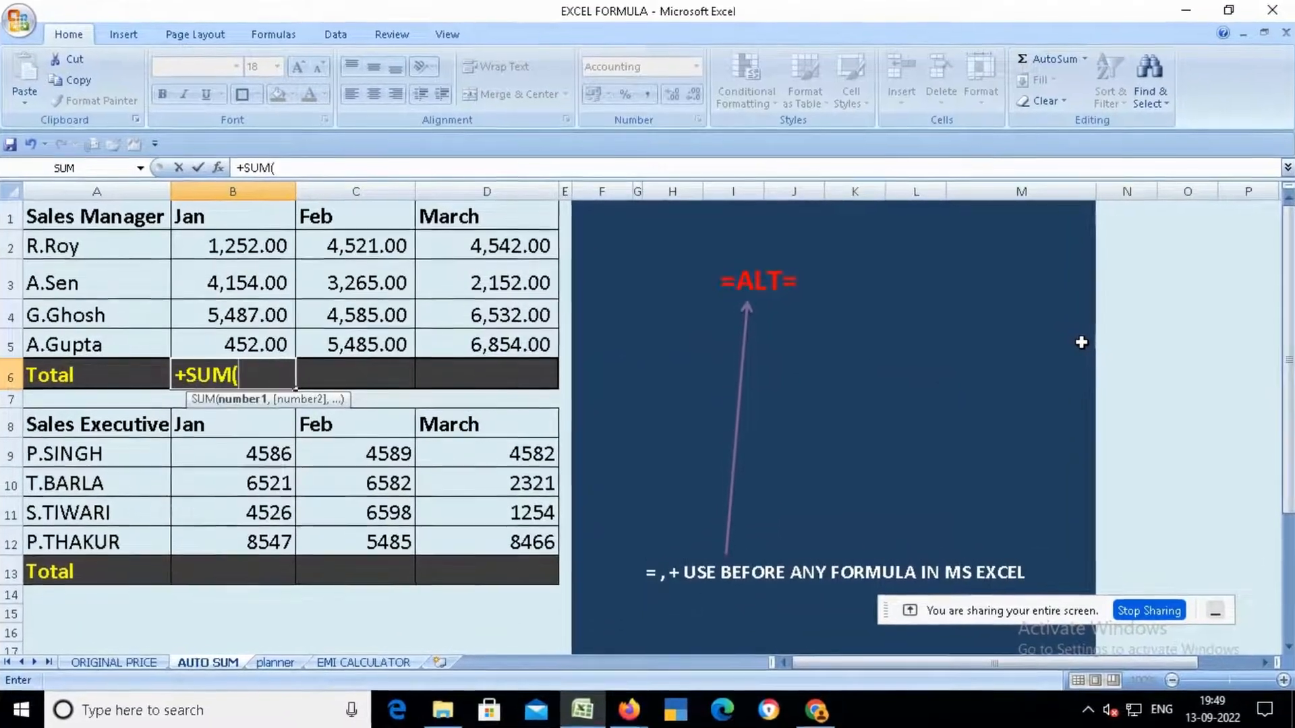
pyautogui.press('Up')
pyautogui.hotkey('shift', 'Up')
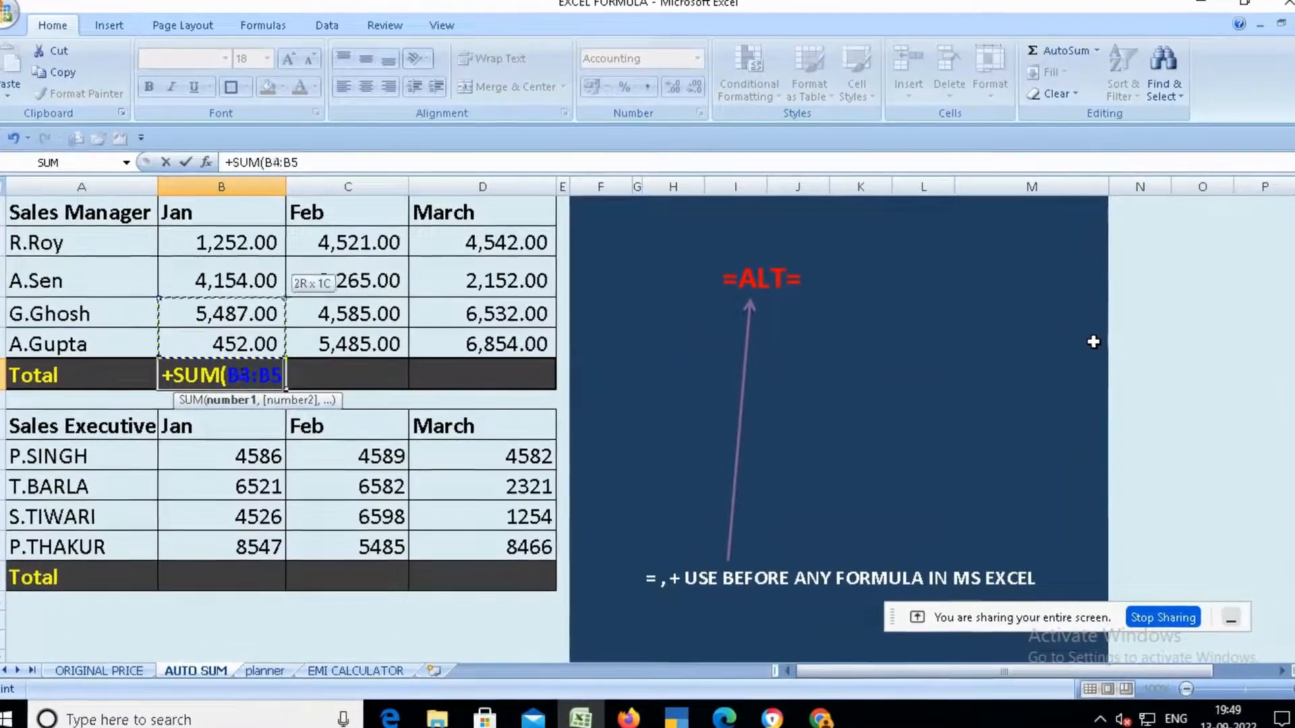
pyautogui.hotkey('shift', 'Up')
pyautogui.hotkey('shift', 'Up')
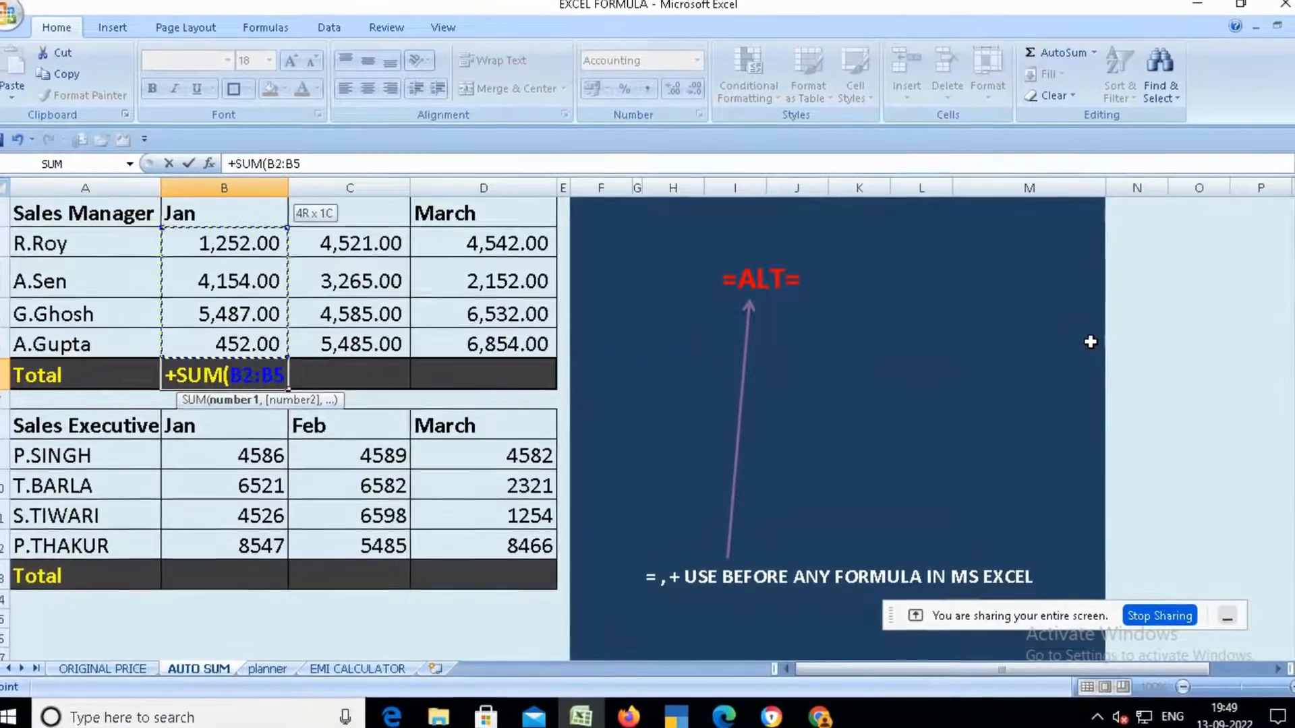
pyautogui.press('Return')
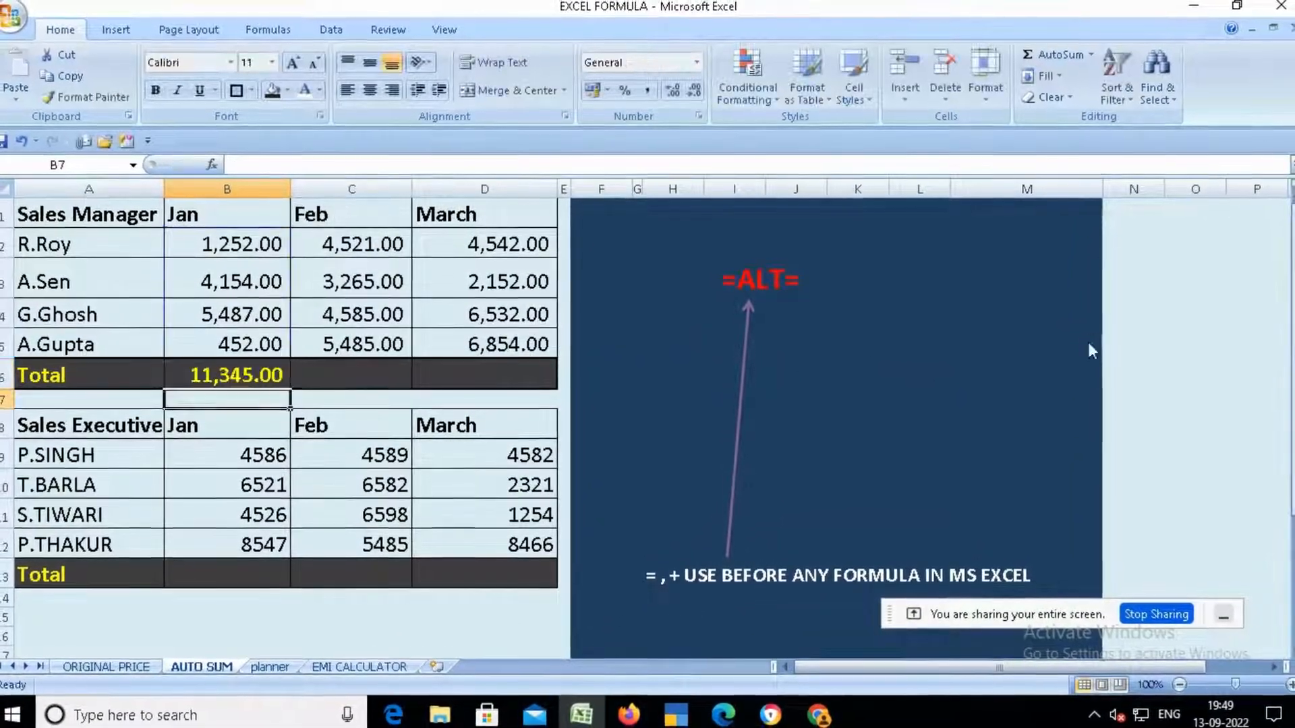
pyautogui.press('Up')
pyautogui.press('Delete')
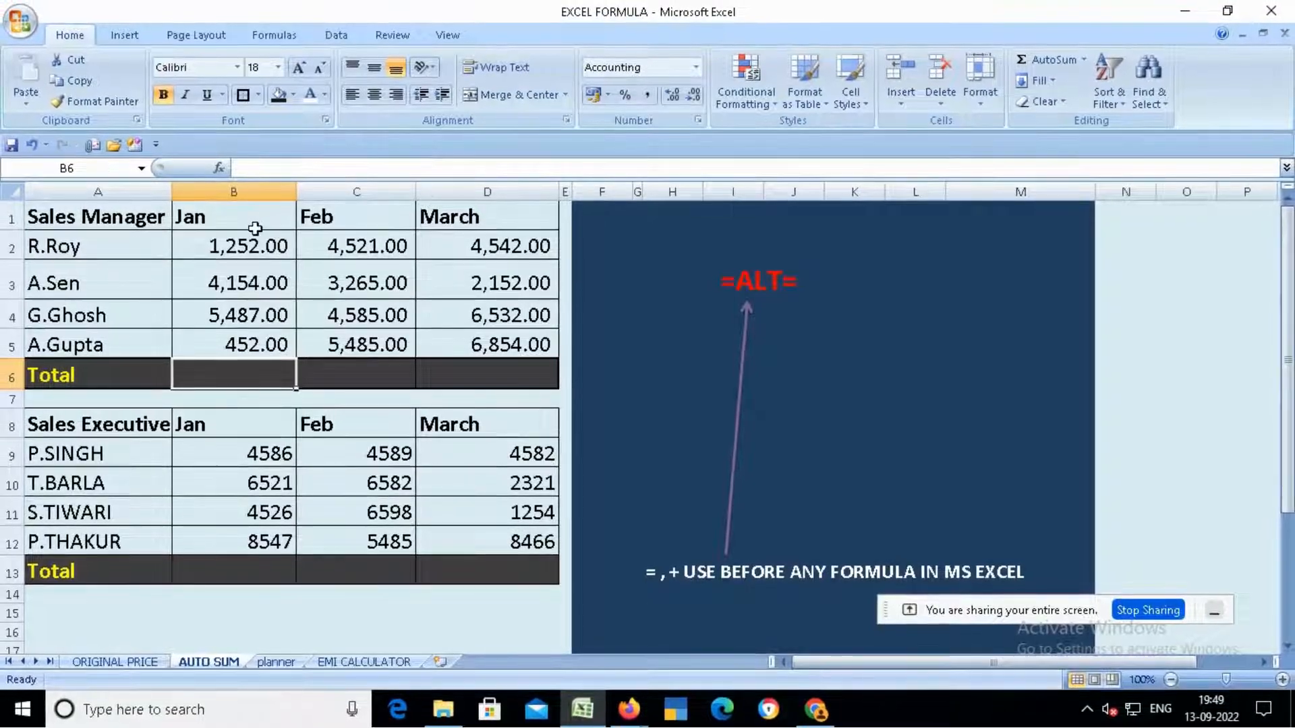
pyautogui.click(91, 217)
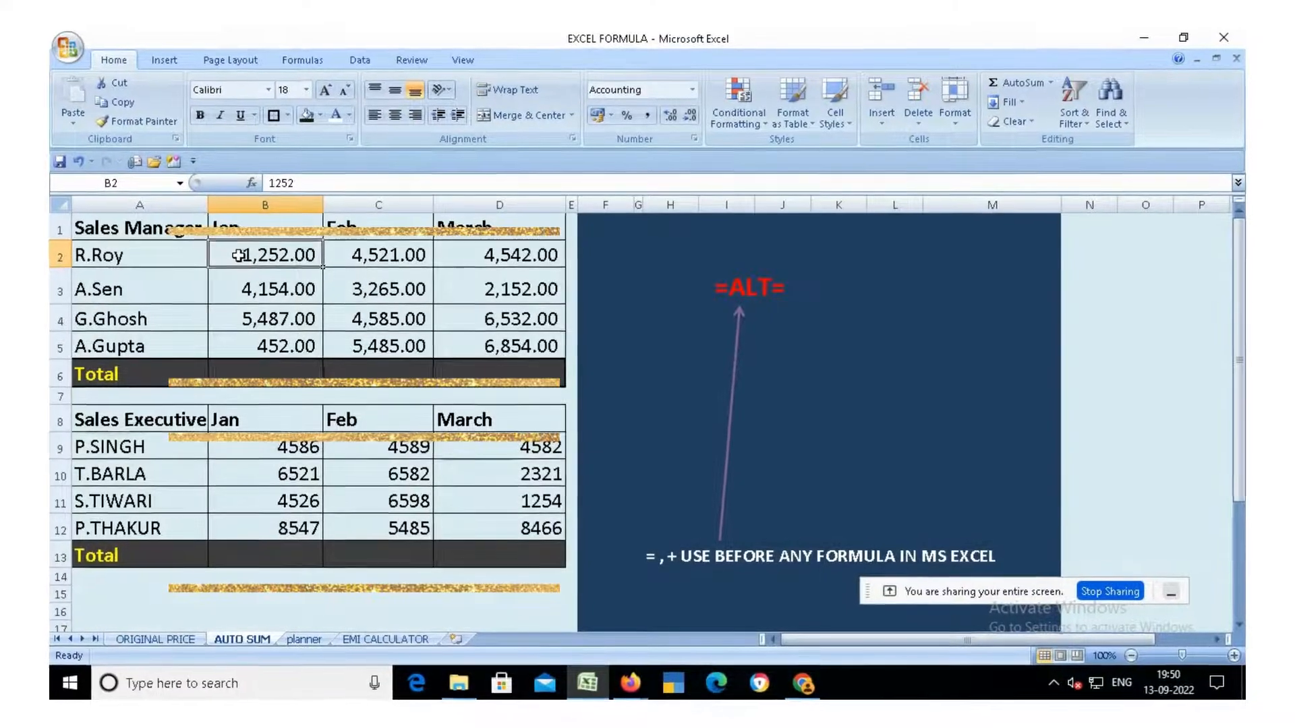
# - Select both sales tables including their Total rows and AutoSum all monthly totals at once
pyautogui.moveTo(238, 255); pyautogui.dragTo(465, 377)
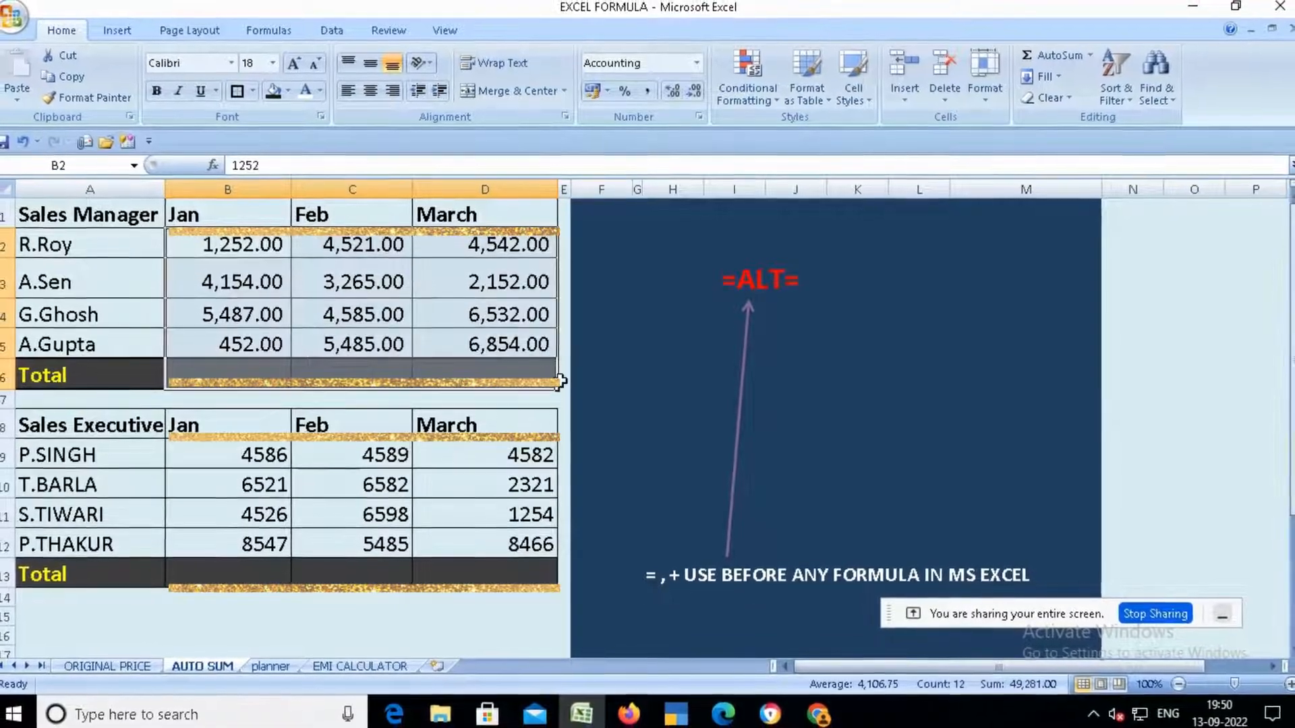
pyautogui.moveTo(269, 245); pyautogui.dragTo(470, 372)
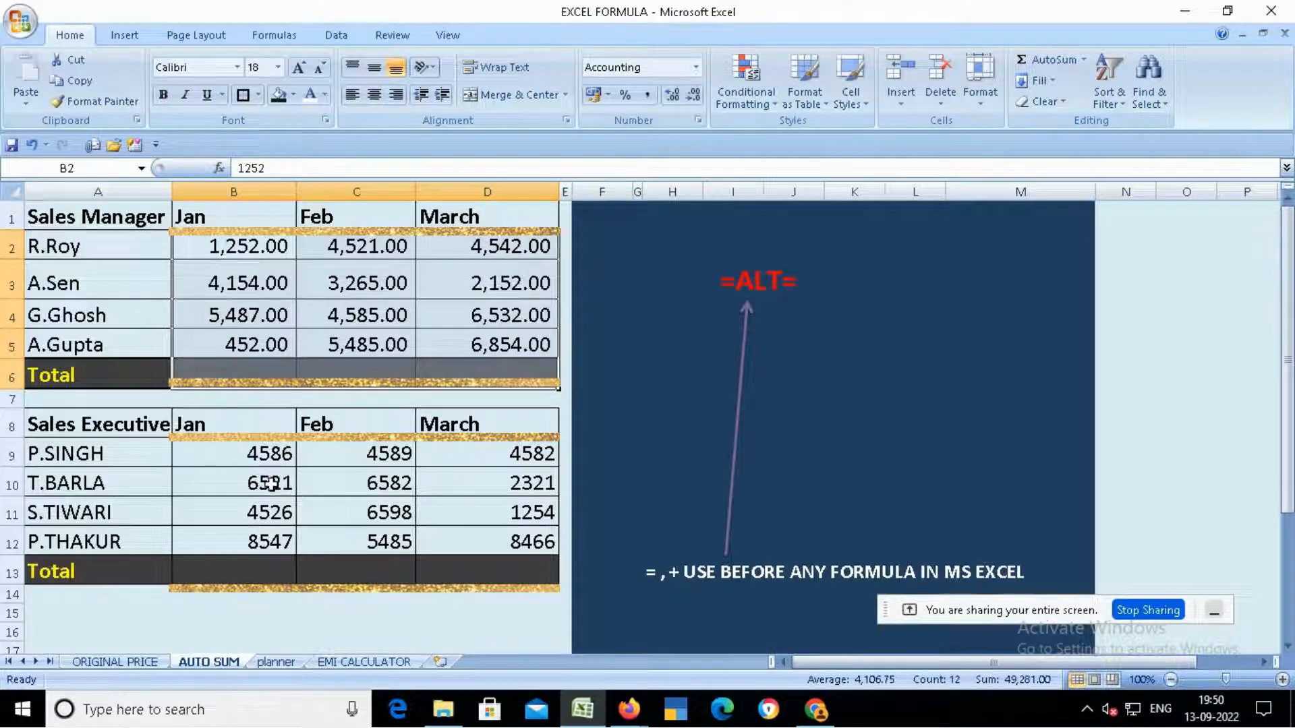
pyautogui.moveTo(265, 453); pyautogui.dragTo(461, 569)
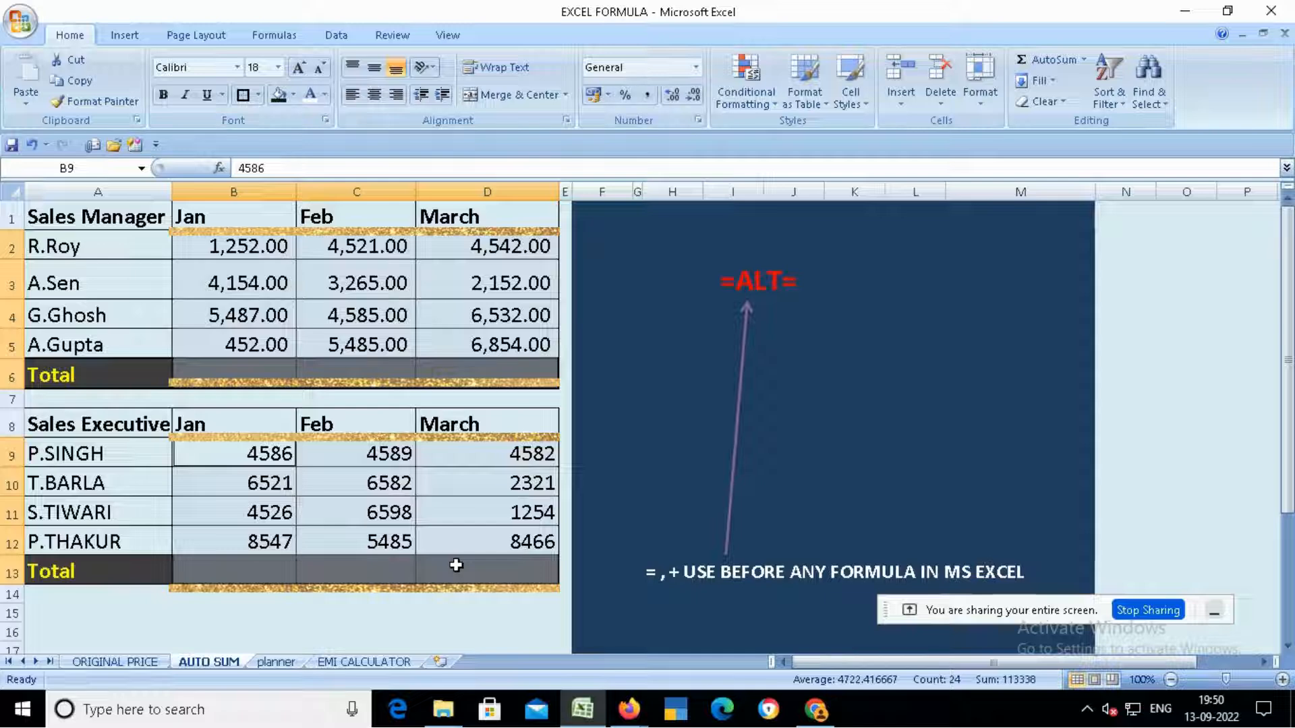
pyautogui.hotkey('alt', '=')
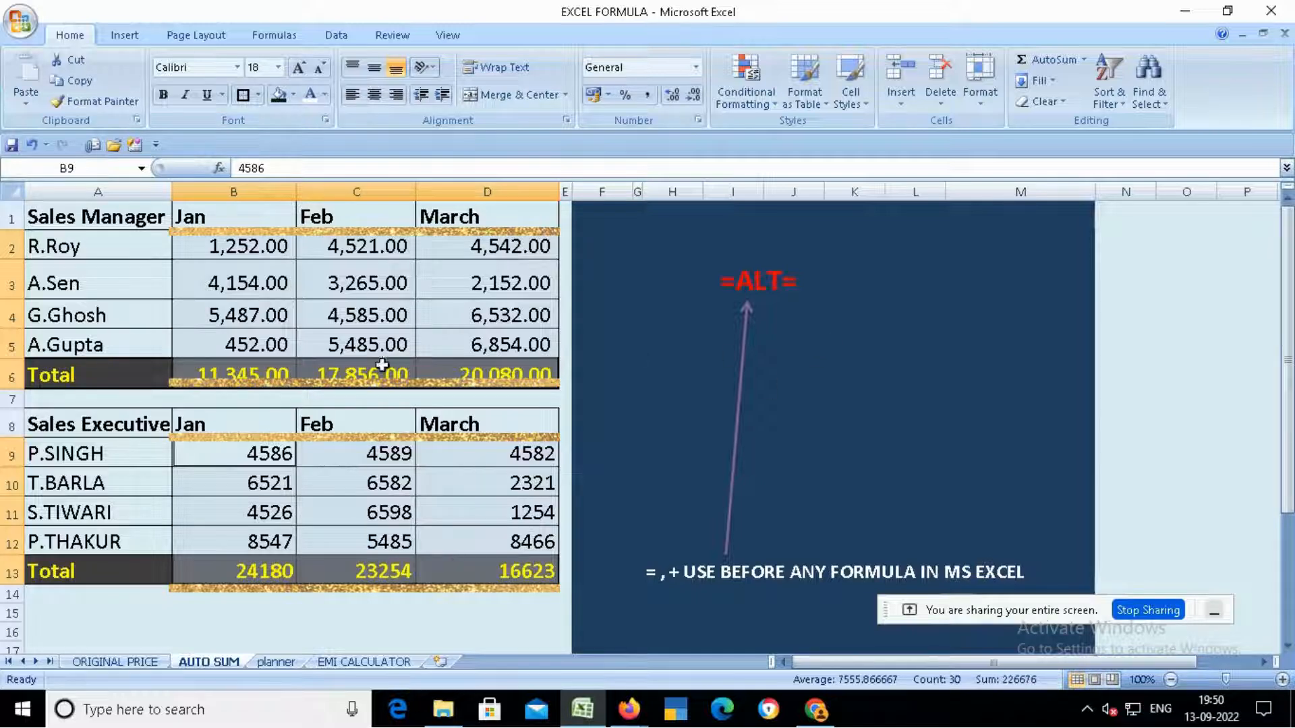
# - Clear the totals from the Total rows of both tables
pyautogui.click(267, 382)
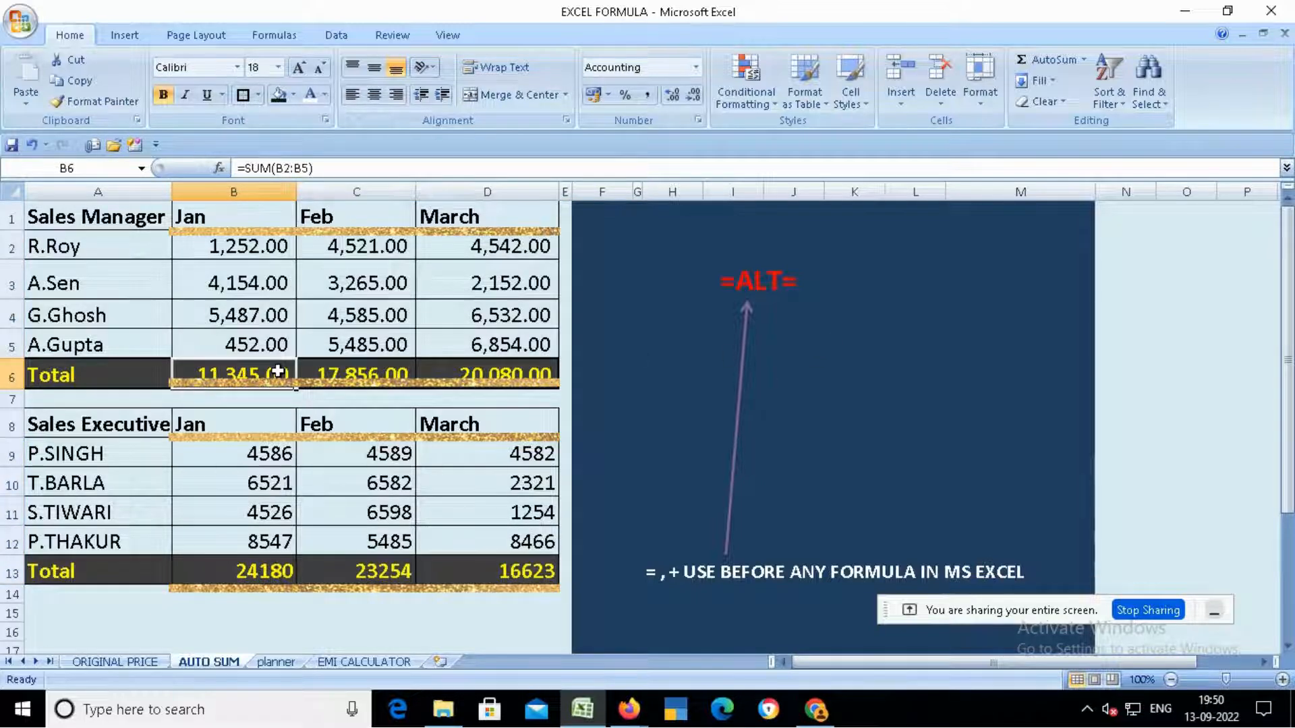
pyautogui.hotkey('shift', 'Right')
pyautogui.hotkey('shift', 'Right')
pyautogui.press('Delete')
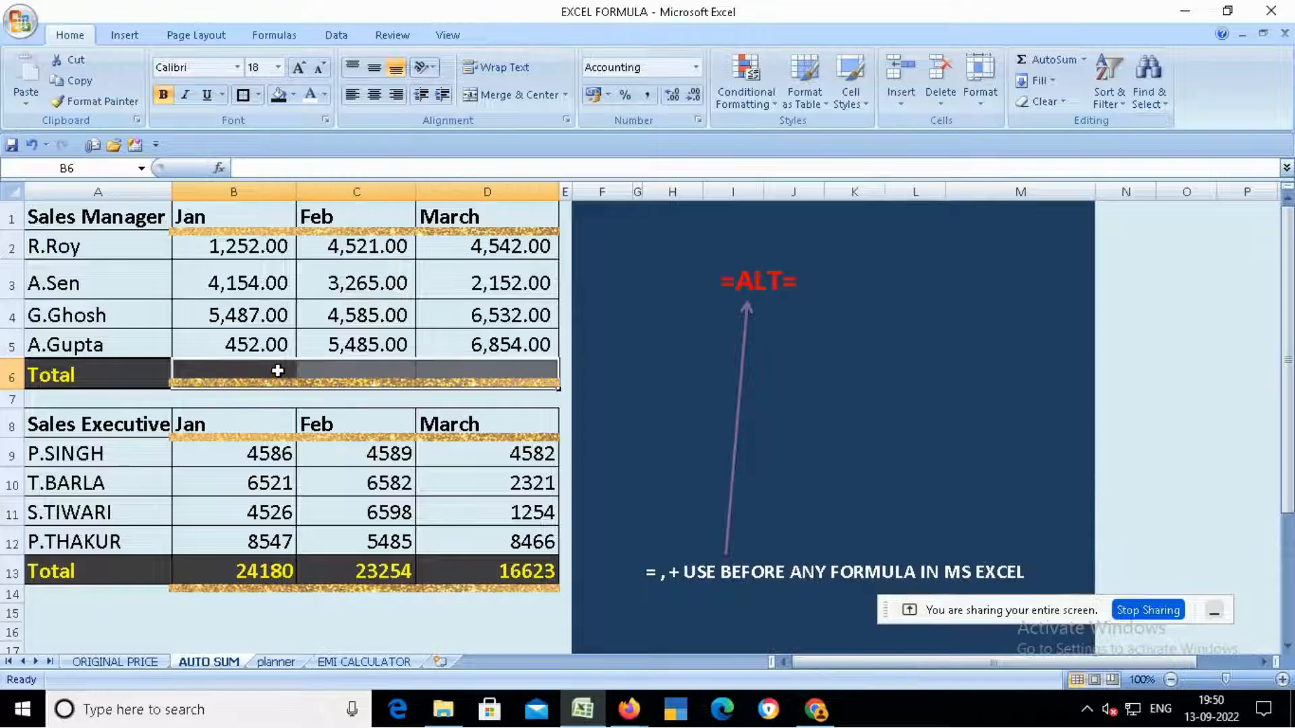
pyautogui.press('Down')
pyautogui.press('Down')
pyautogui.press('Down')
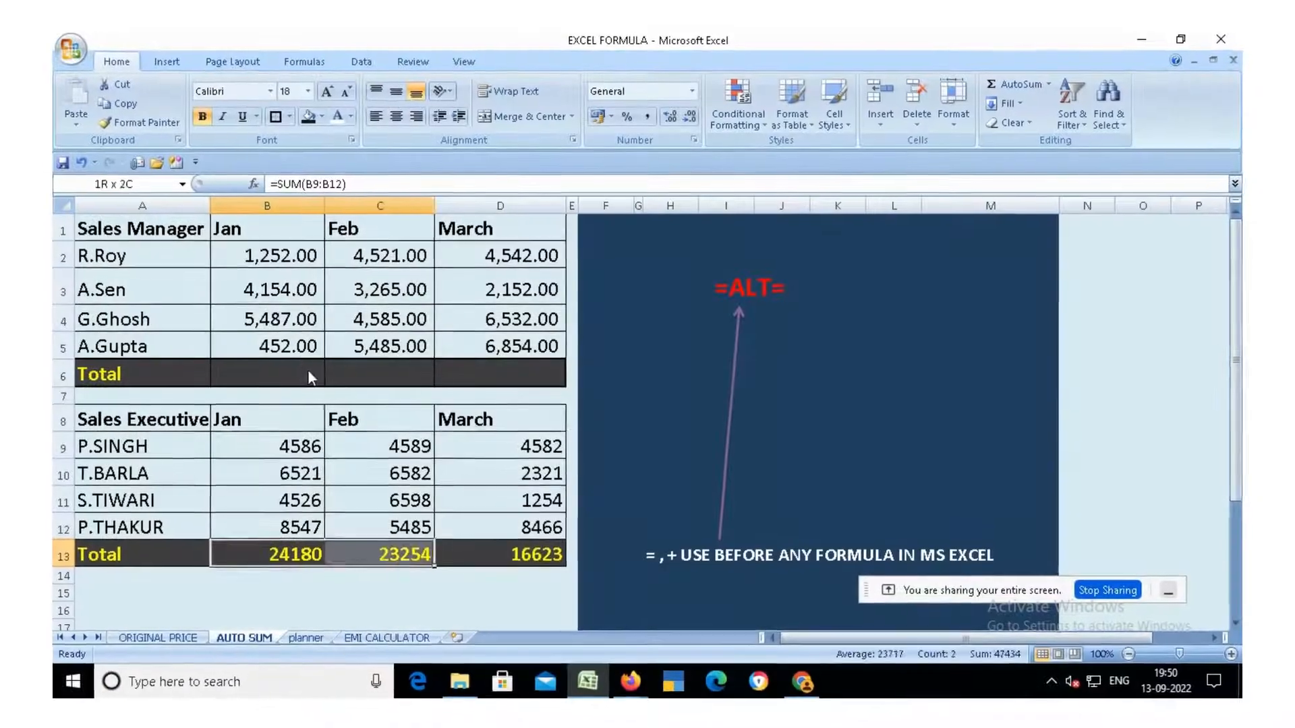
pyautogui.press('Delete')
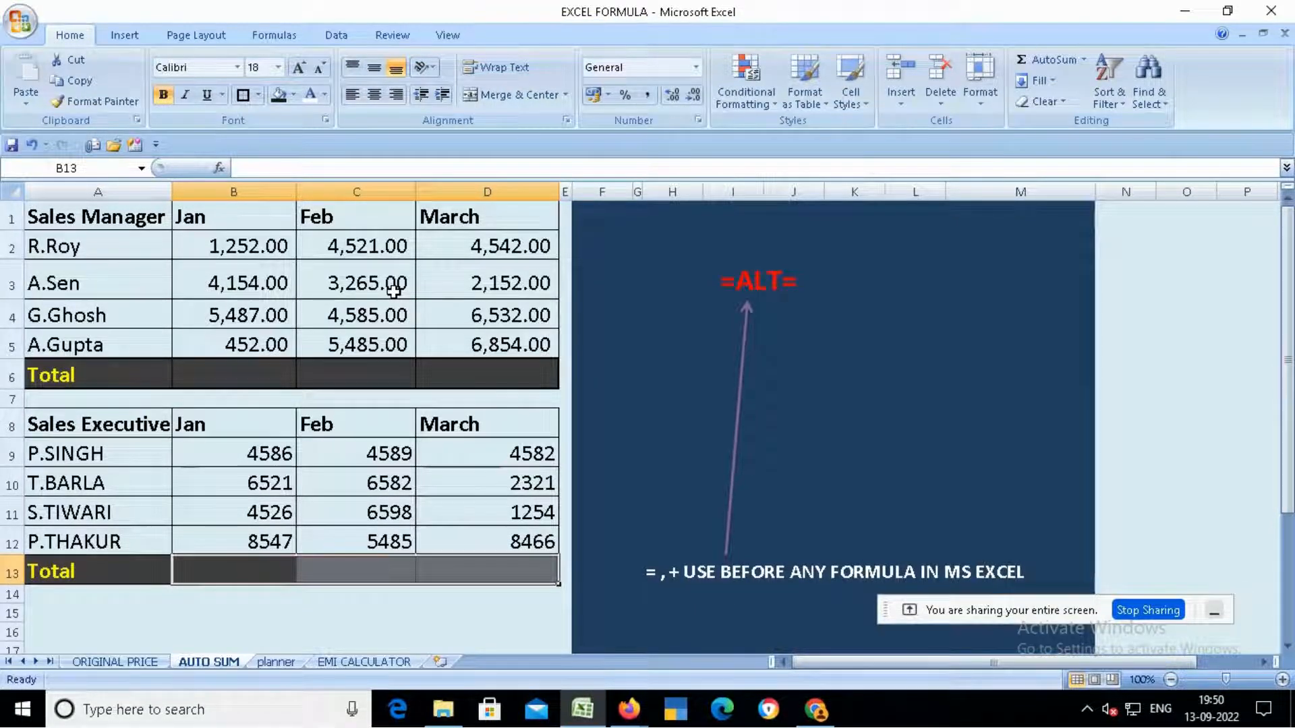
# - Reselect both tables with their Total rows and AutoSum the monthly totals for Jan, Feb and March
pyautogui.click(228, 248)
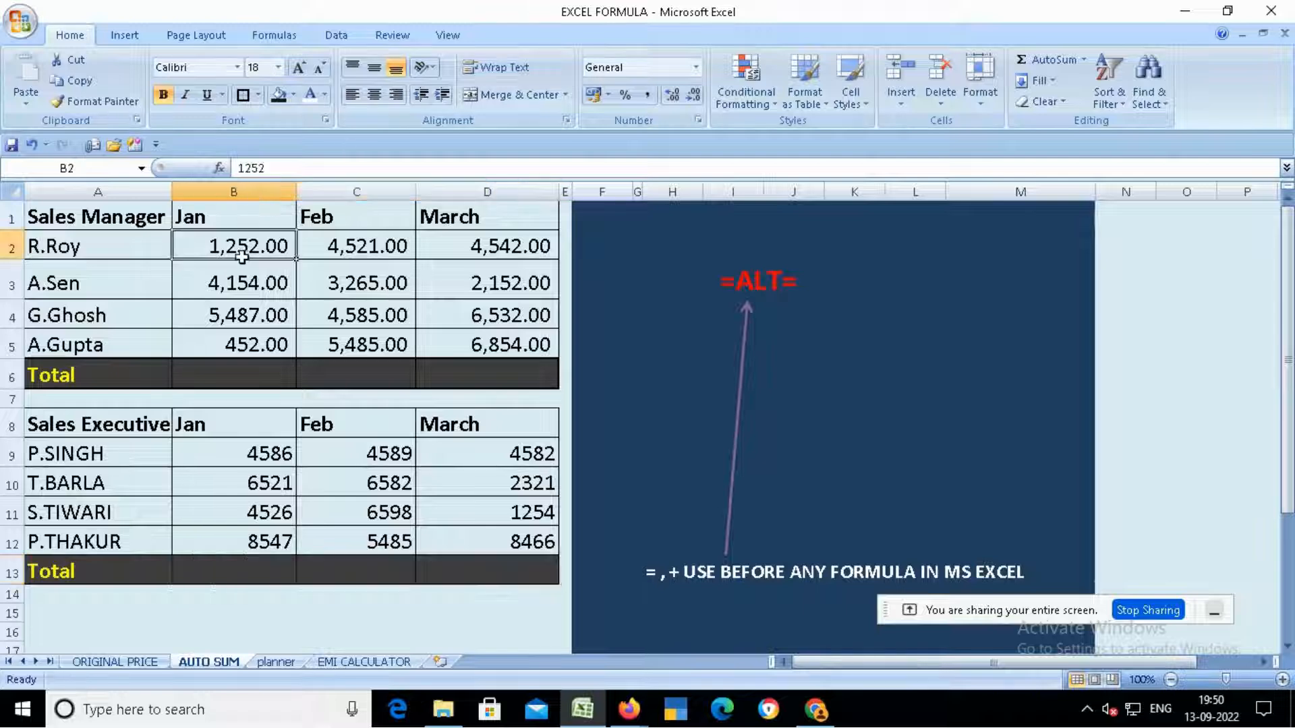
pyautogui.moveTo(229, 249); pyautogui.dragTo(454, 371)
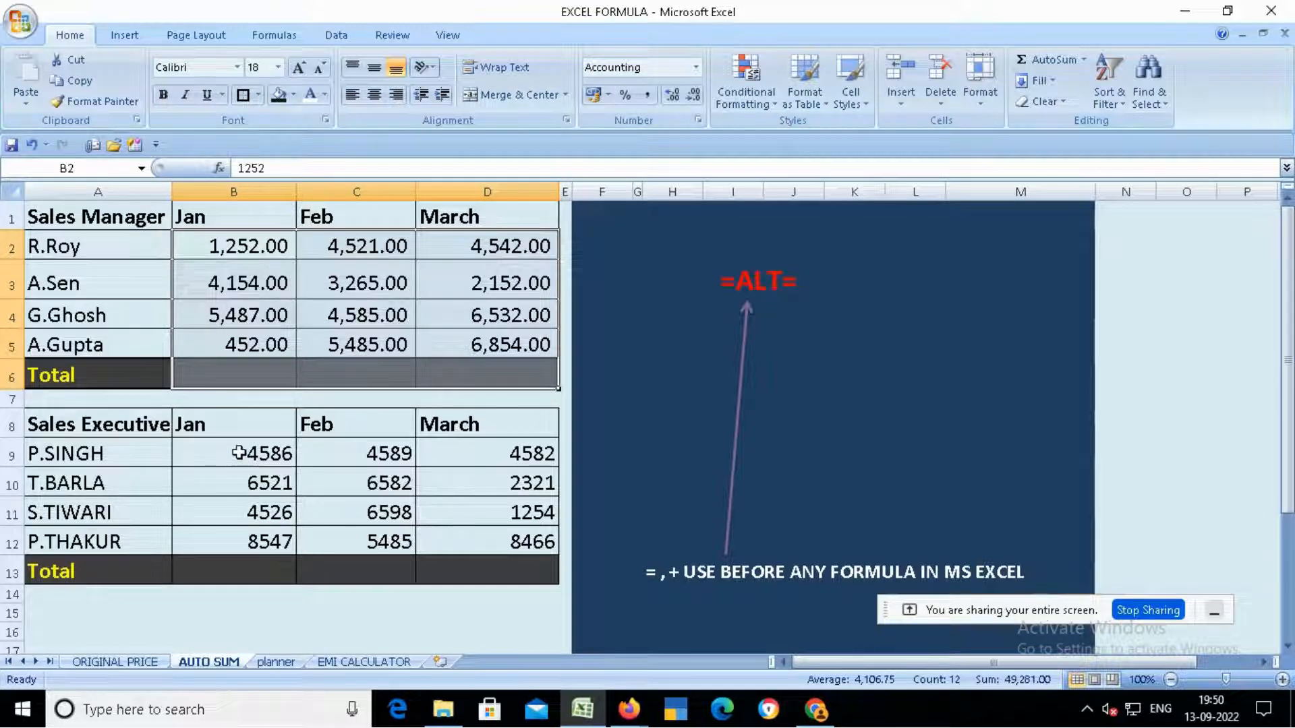
pyautogui.moveTo(253, 461); pyautogui.dragTo(481, 569)
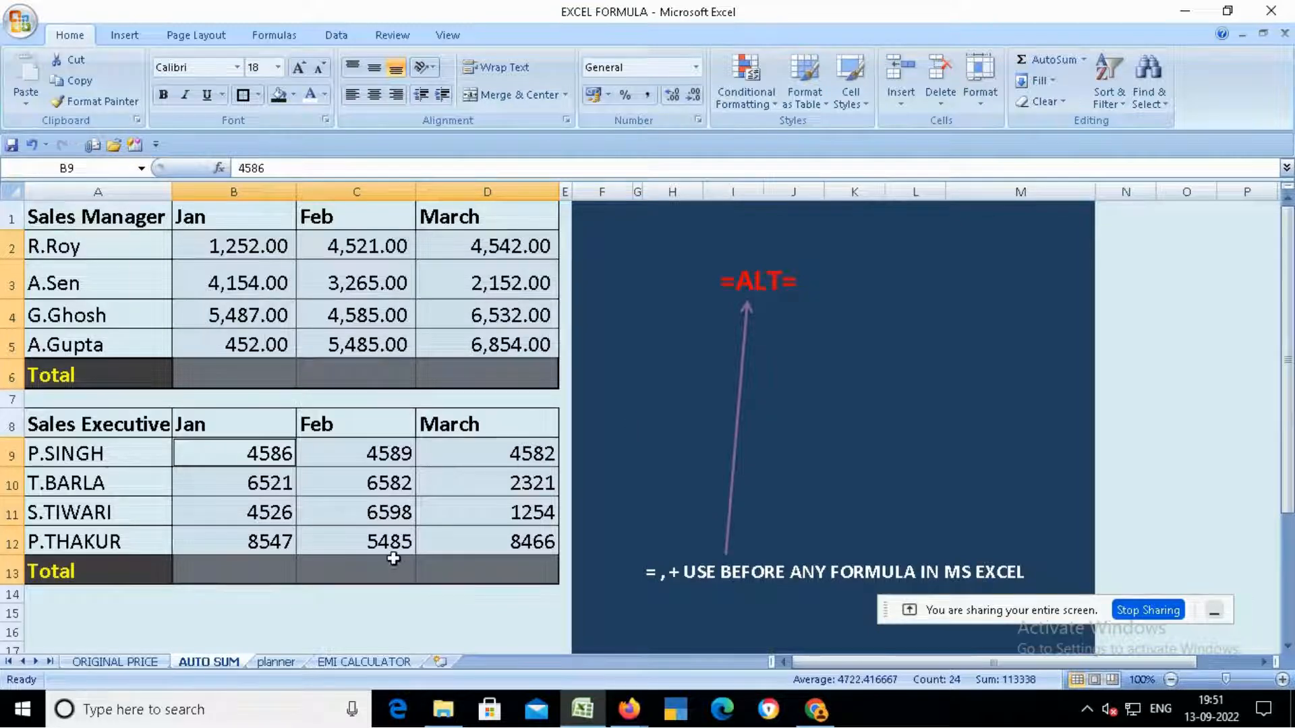
pyautogui.press('alt')
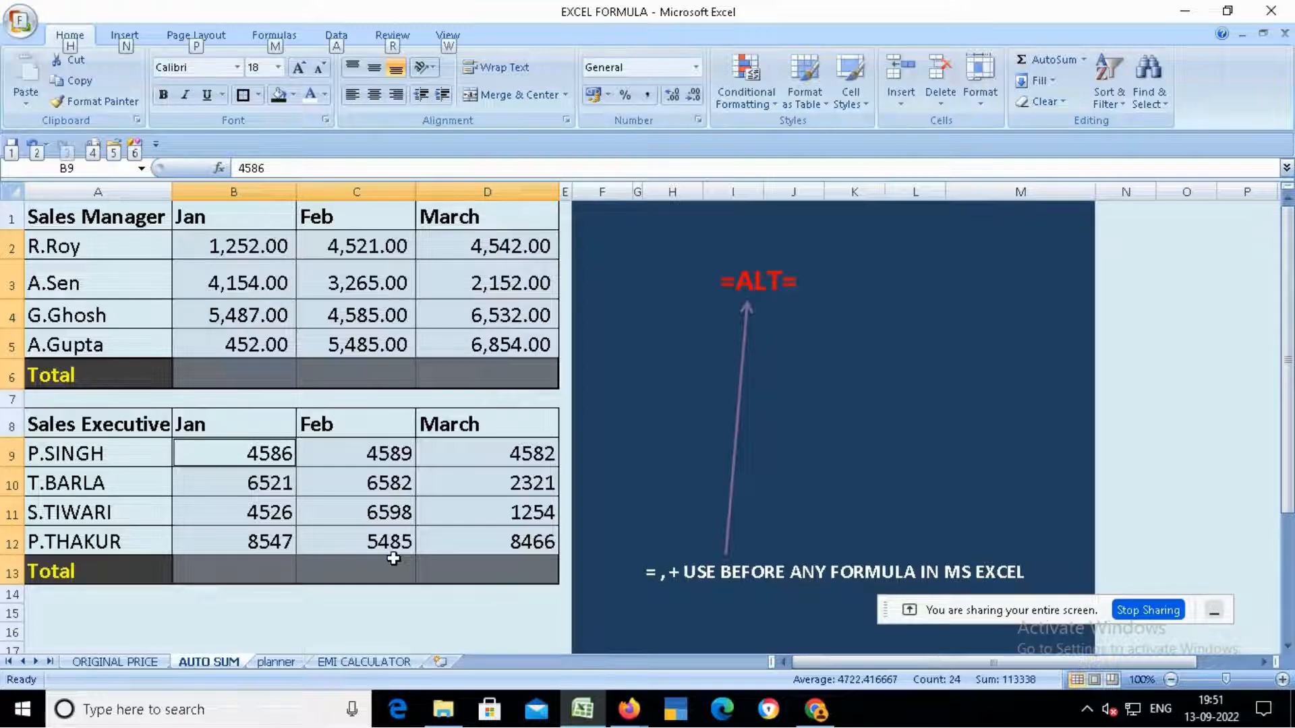
pyautogui.hotkey('alt', '=')
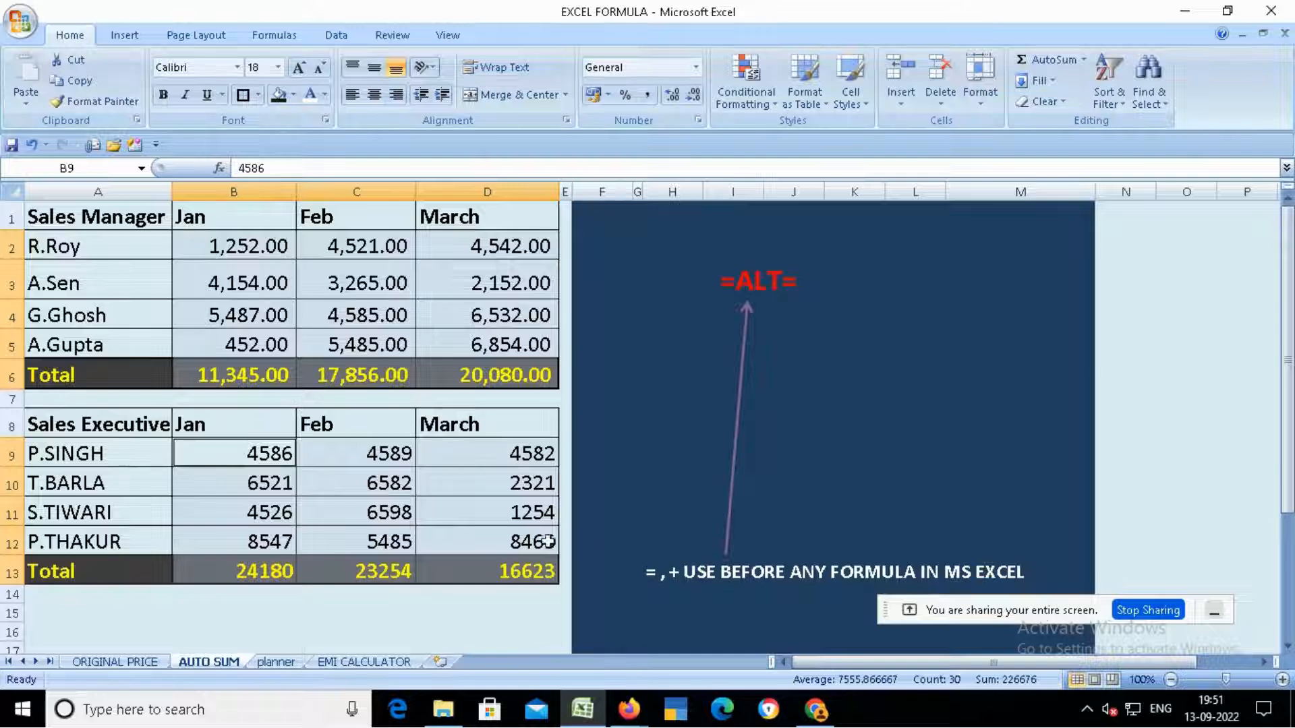
# - Inspect the total formulas and sales figures across both tables, then switch to the planner sheet
pyautogui.click(274, 376)
pyautogui.click(371, 383)
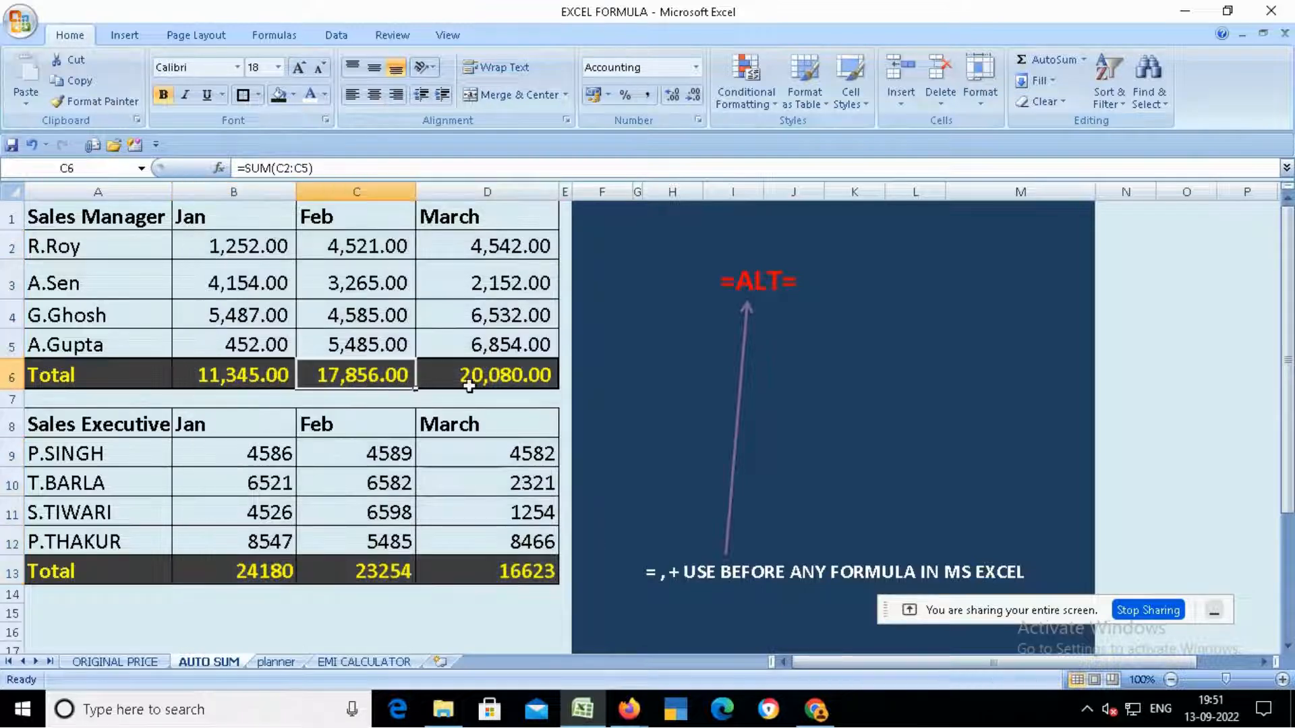
pyautogui.click(469, 385)
pyautogui.click(442, 568)
pyautogui.click(377, 572)
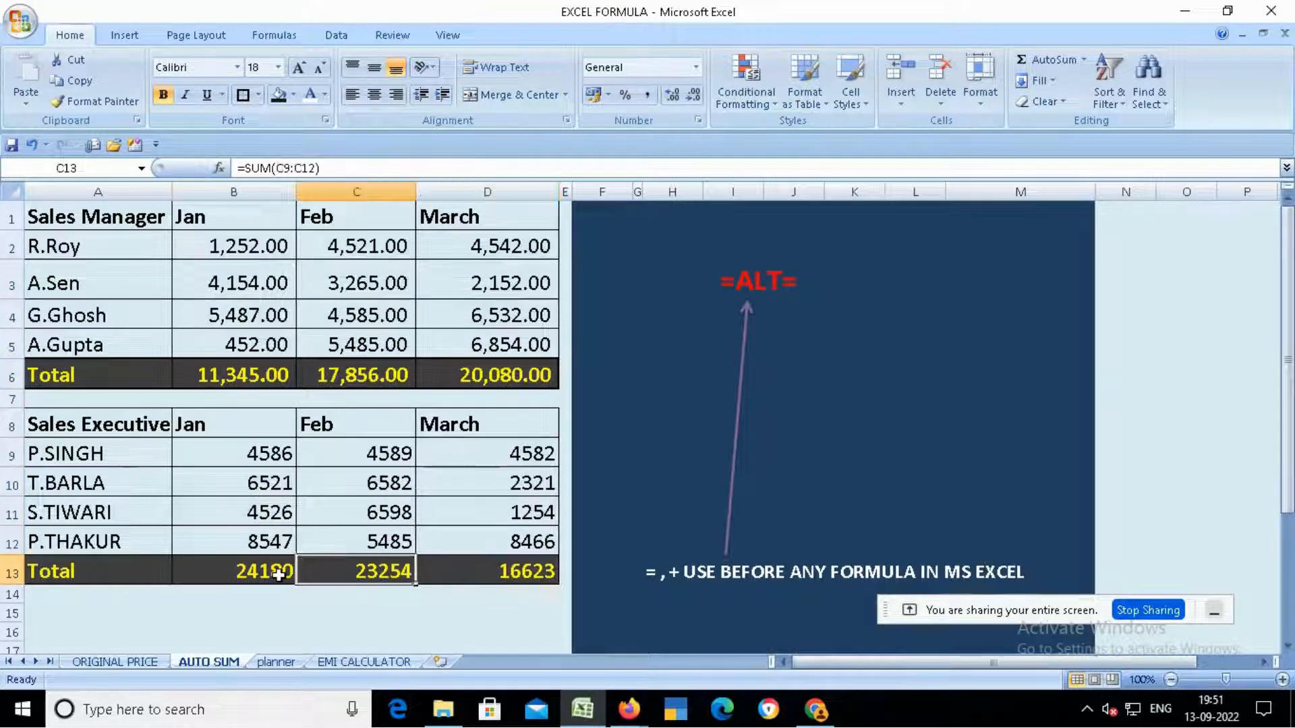
pyautogui.click(279, 575)
pyautogui.click(255, 490)
pyautogui.click(374, 487)
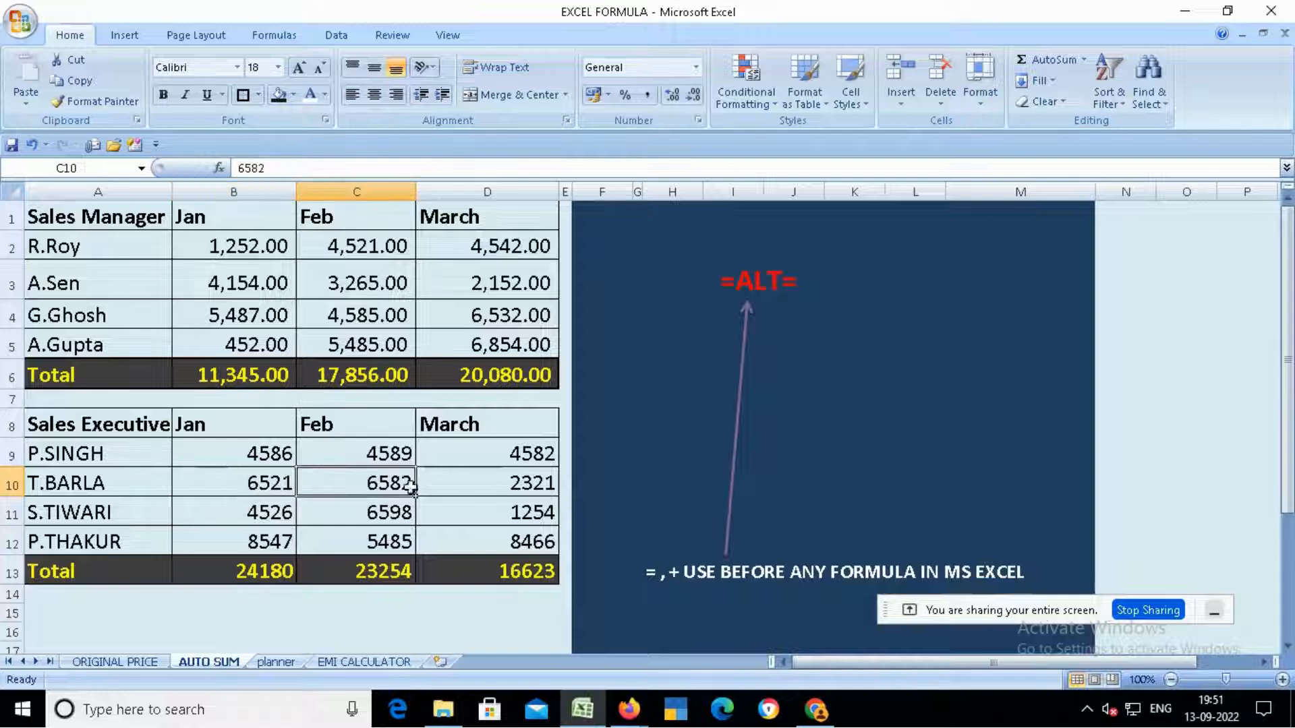
pyautogui.click(489, 488)
pyautogui.click(507, 457)
pyautogui.click(386, 455)
pyautogui.click(269, 455)
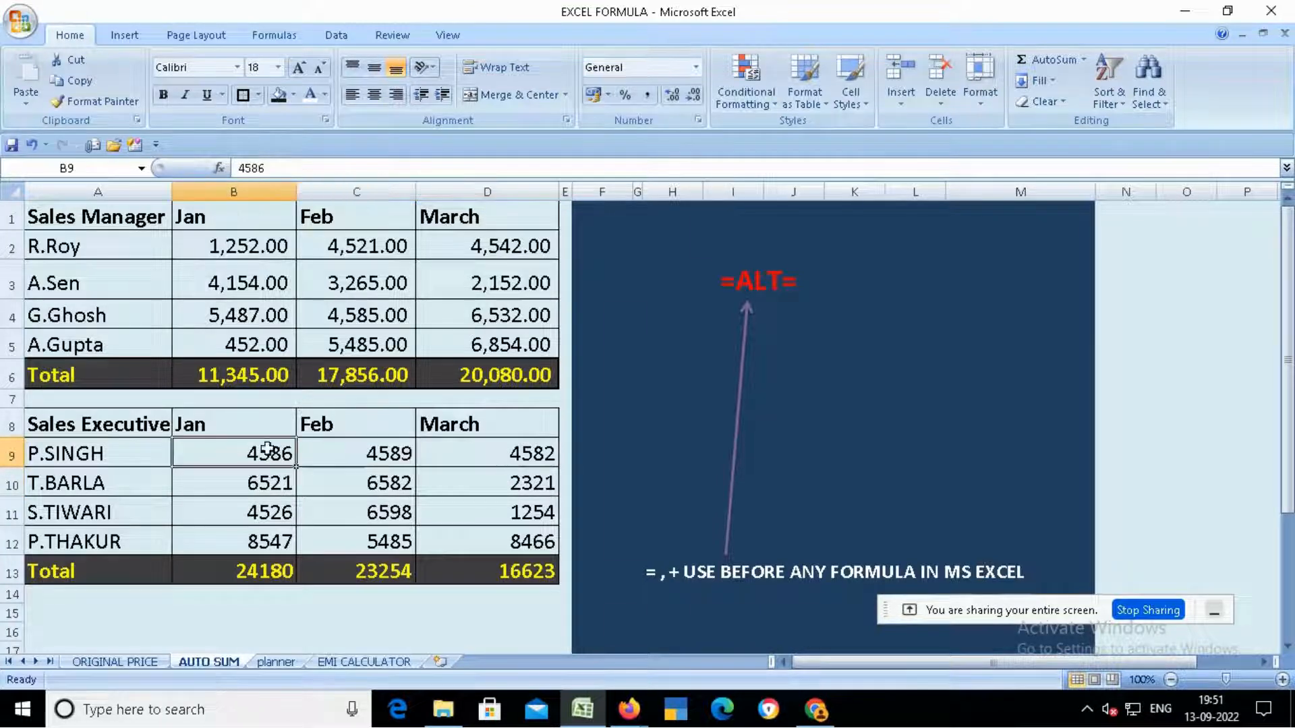
pyautogui.click(257, 335)
pyautogui.click(354, 344)
pyautogui.click(480, 349)
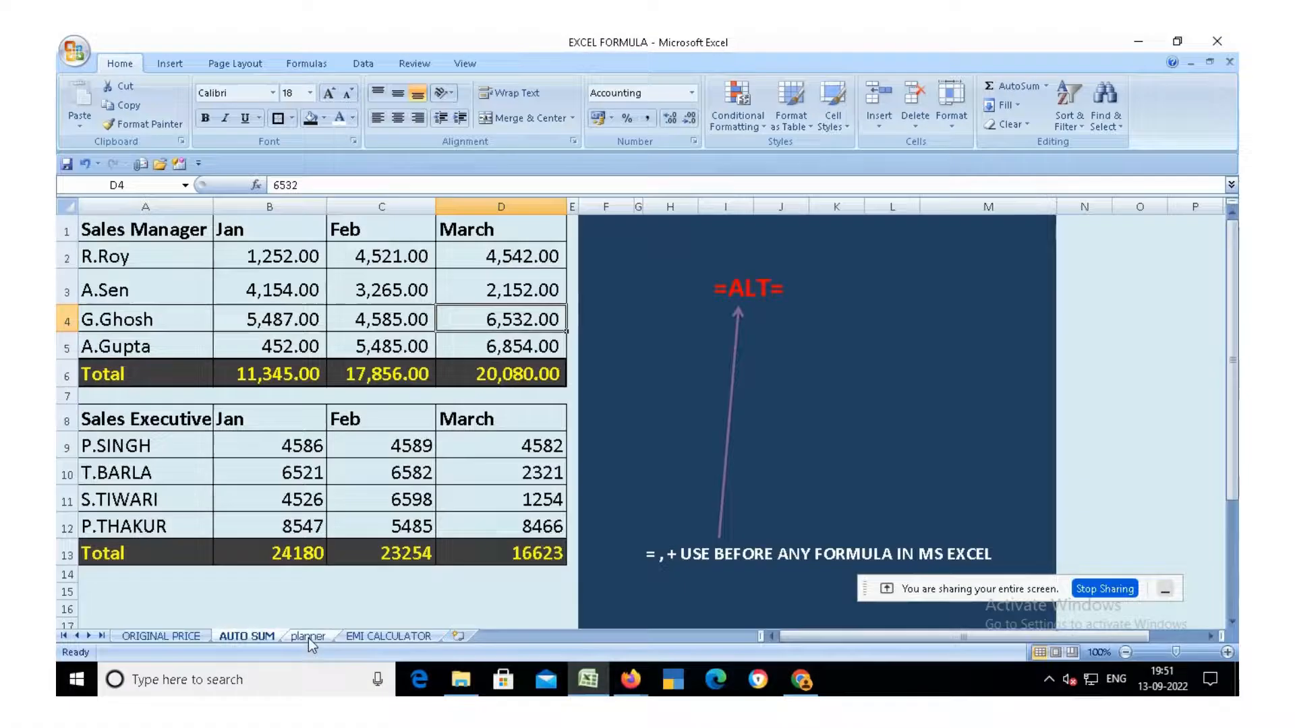
pyautogui.click(324, 556)
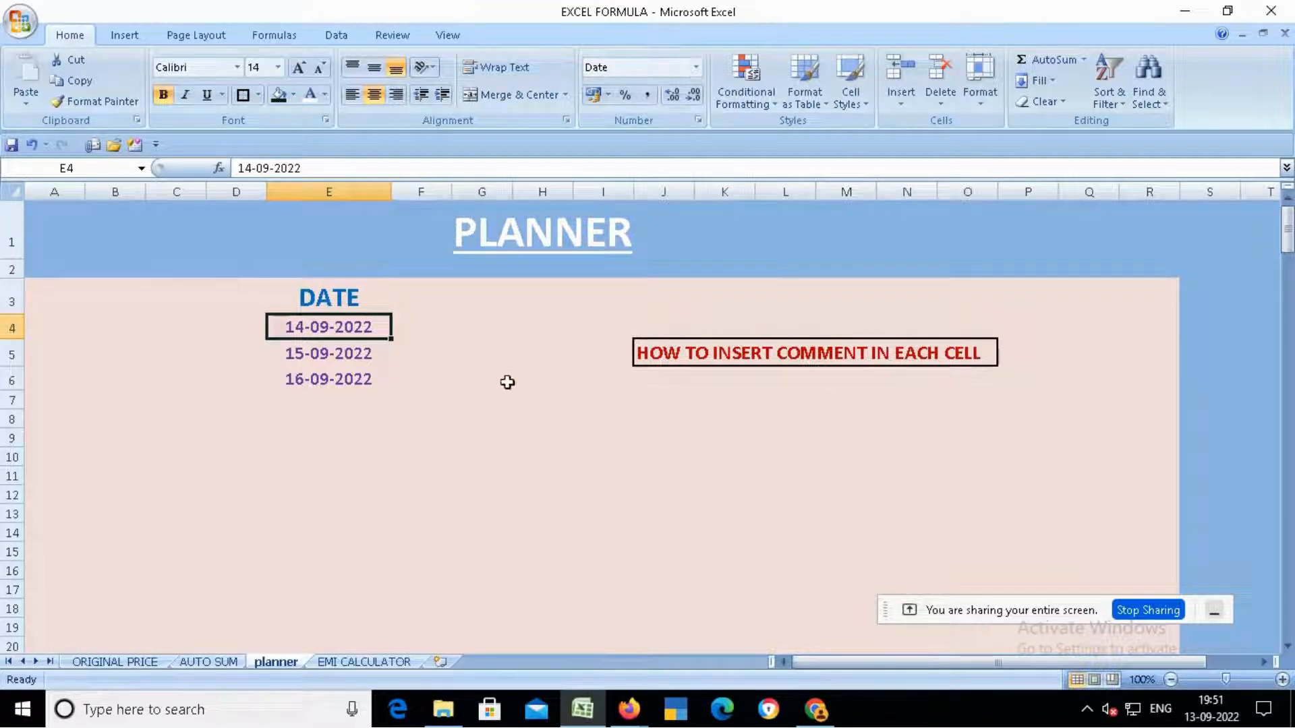
# - Insert a comment on the 14-09-2022 date in E4, replacing the author label with a note of a meeting with a contact at 11 AM
pyautogui.click(800, 445)
pyautogui.click(321, 330)
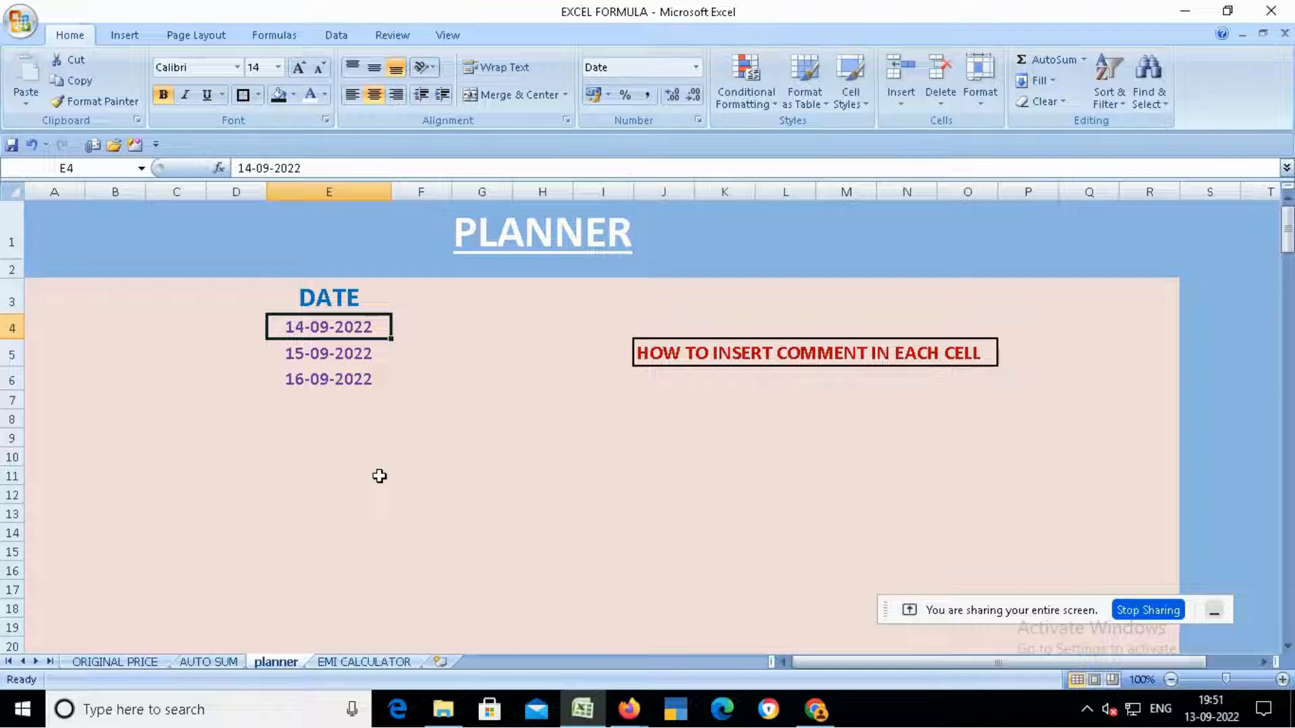
pyautogui.click(330, 439)
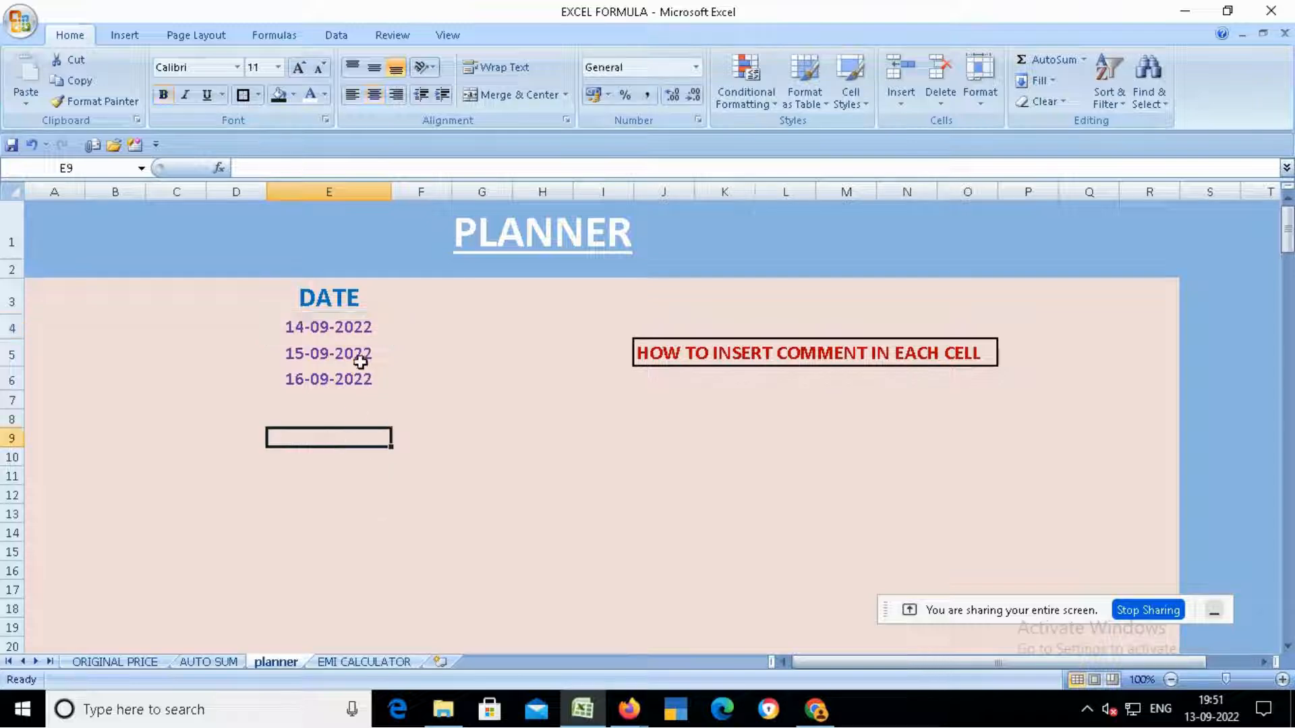
pyautogui.click(343, 455)
pyautogui.click(350, 328)
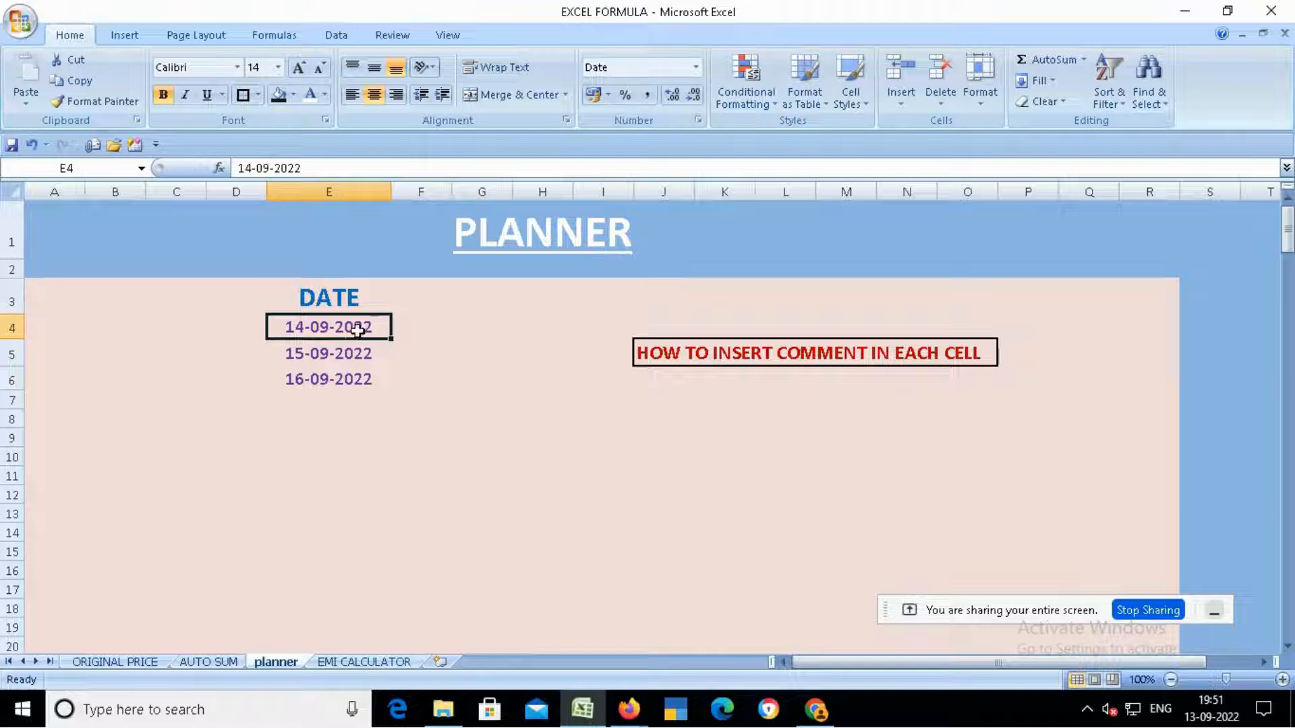
pyautogui.rightClick(357, 329)
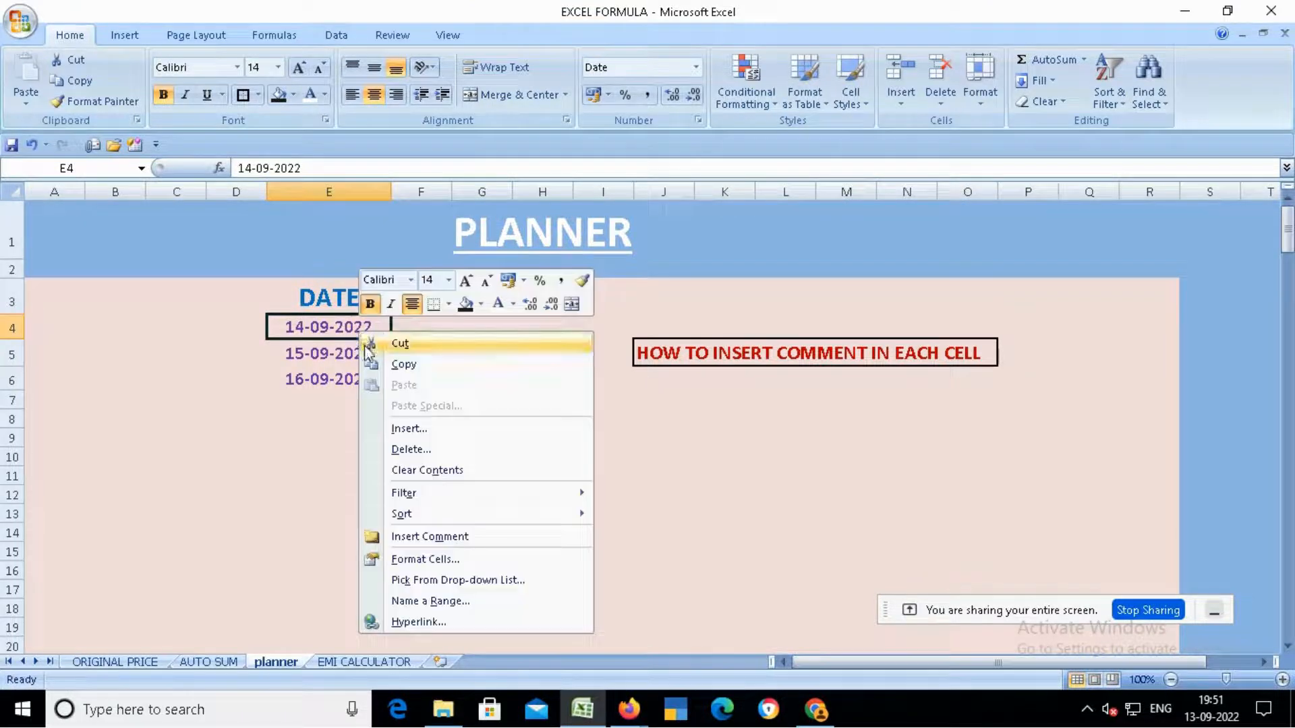
pyautogui.click(431, 539)
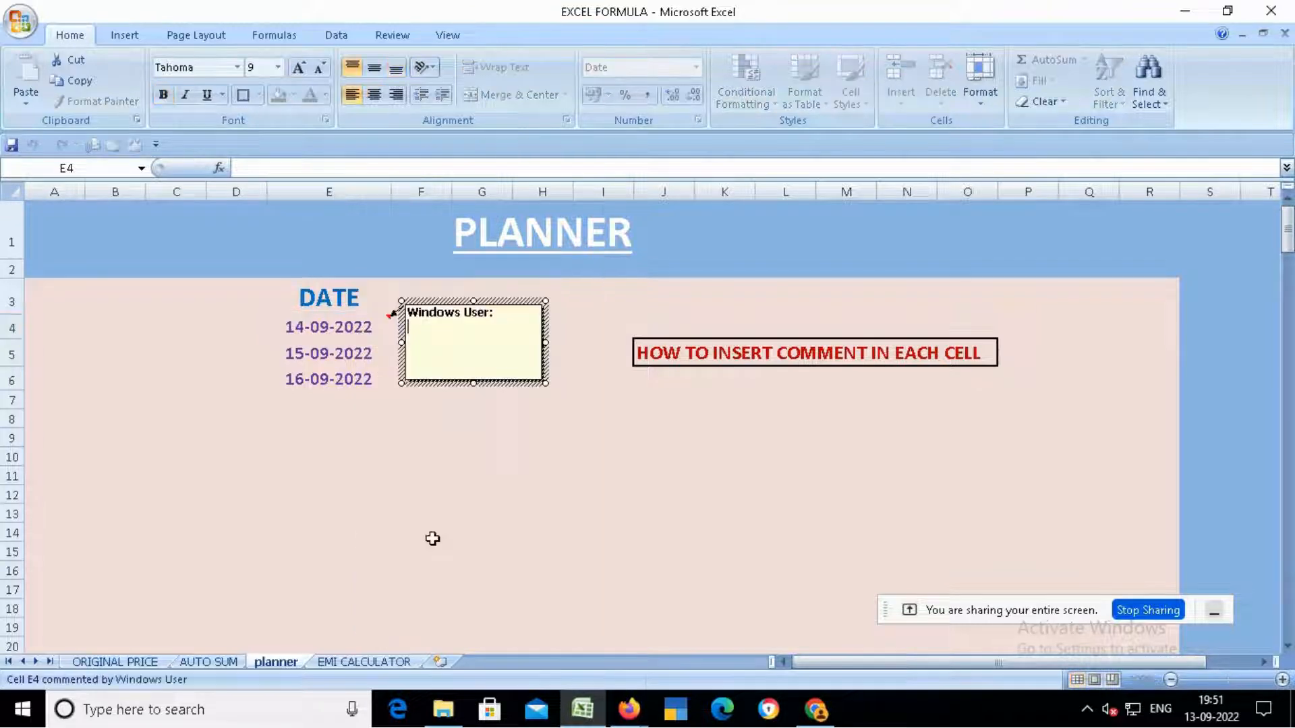
pyautogui.moveTo(528, 326); pyautogui.dragTo(287, 319)
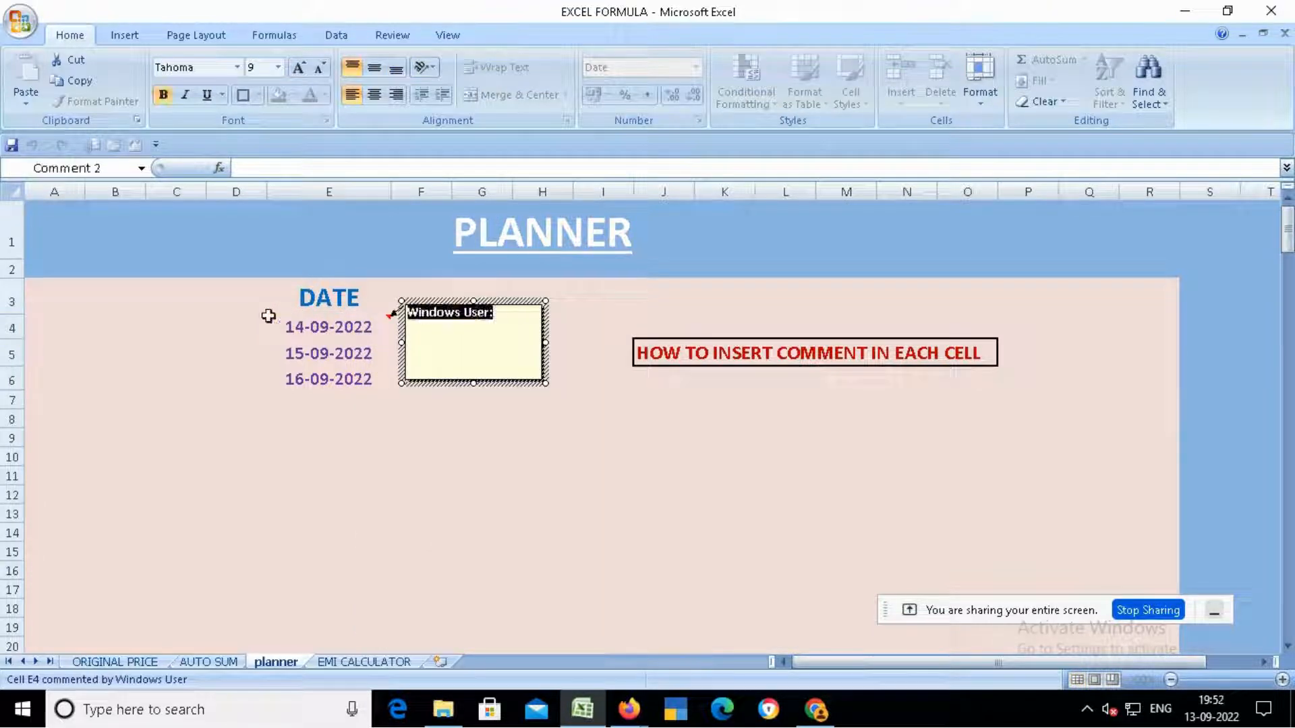
pyautogui.press('BackSpace')
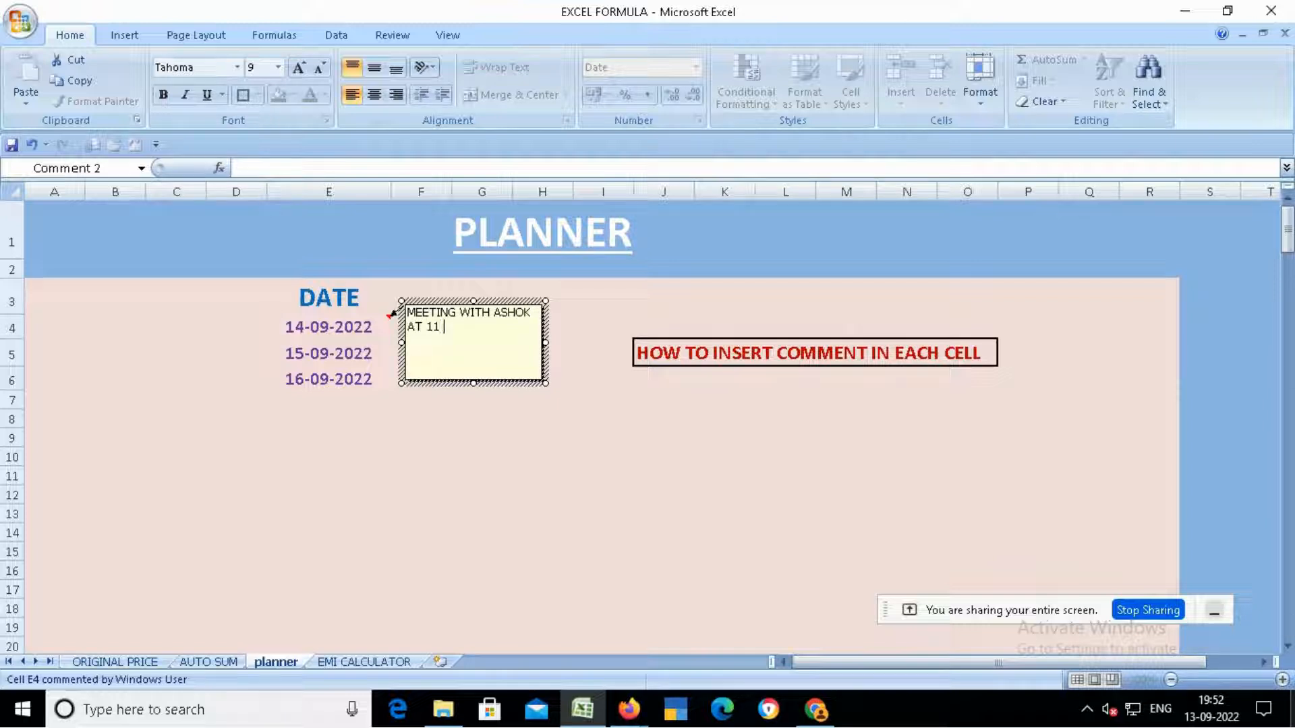
pyautogui.write('M')
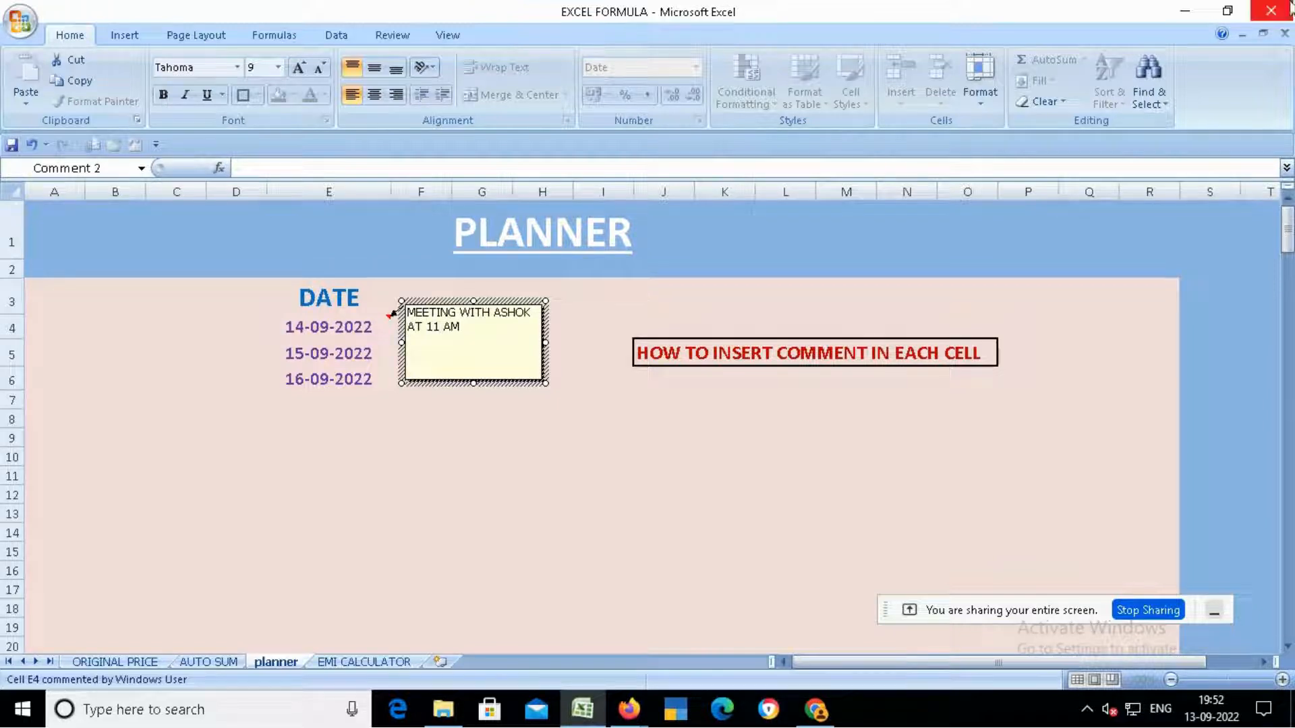
pyautogui.click(458, 404)
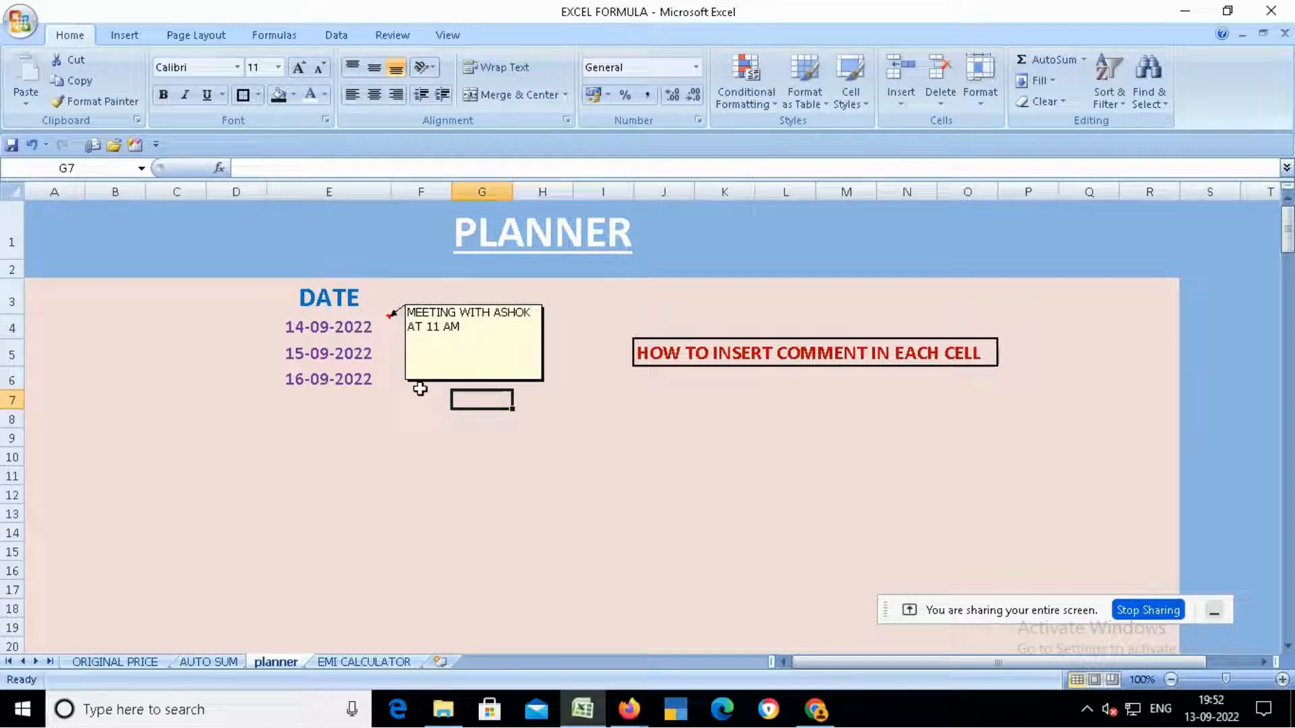
# - Hide the comment on cell E4
pyautogui.click(335, 327)
pyautogui.rightClick(335, 327)
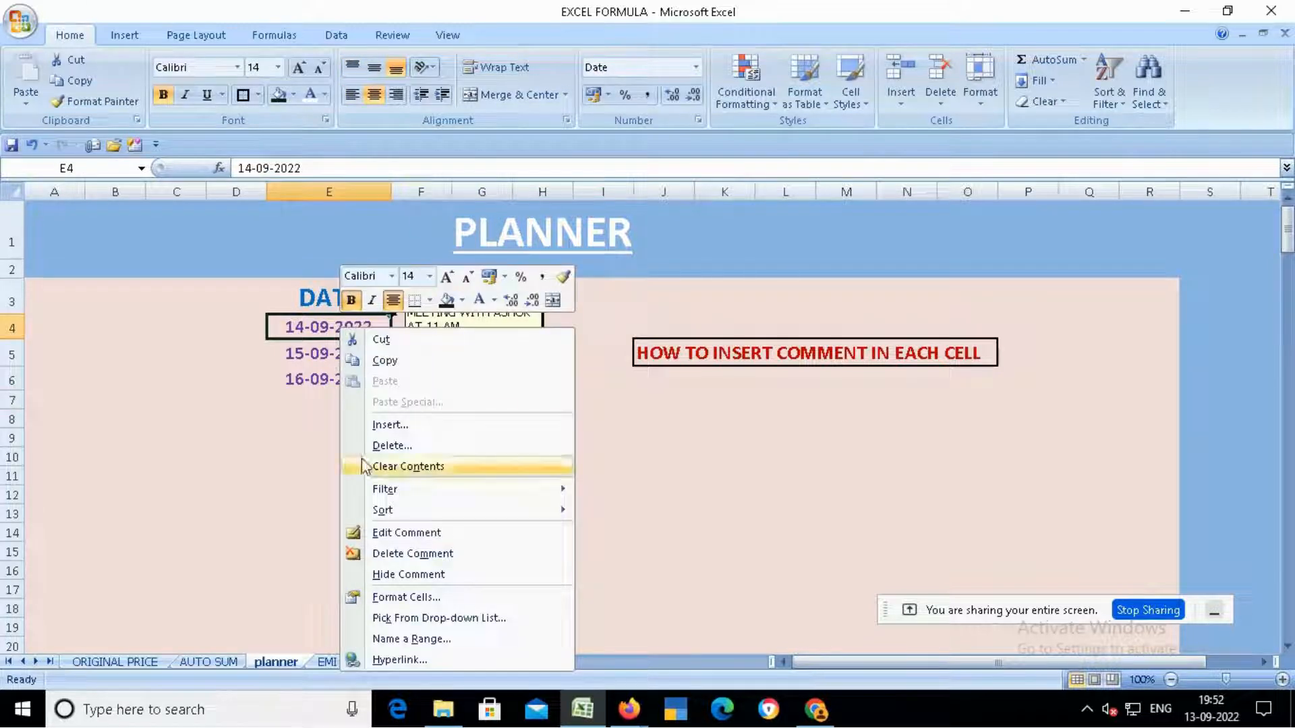
pyautogui.click(405, 572)
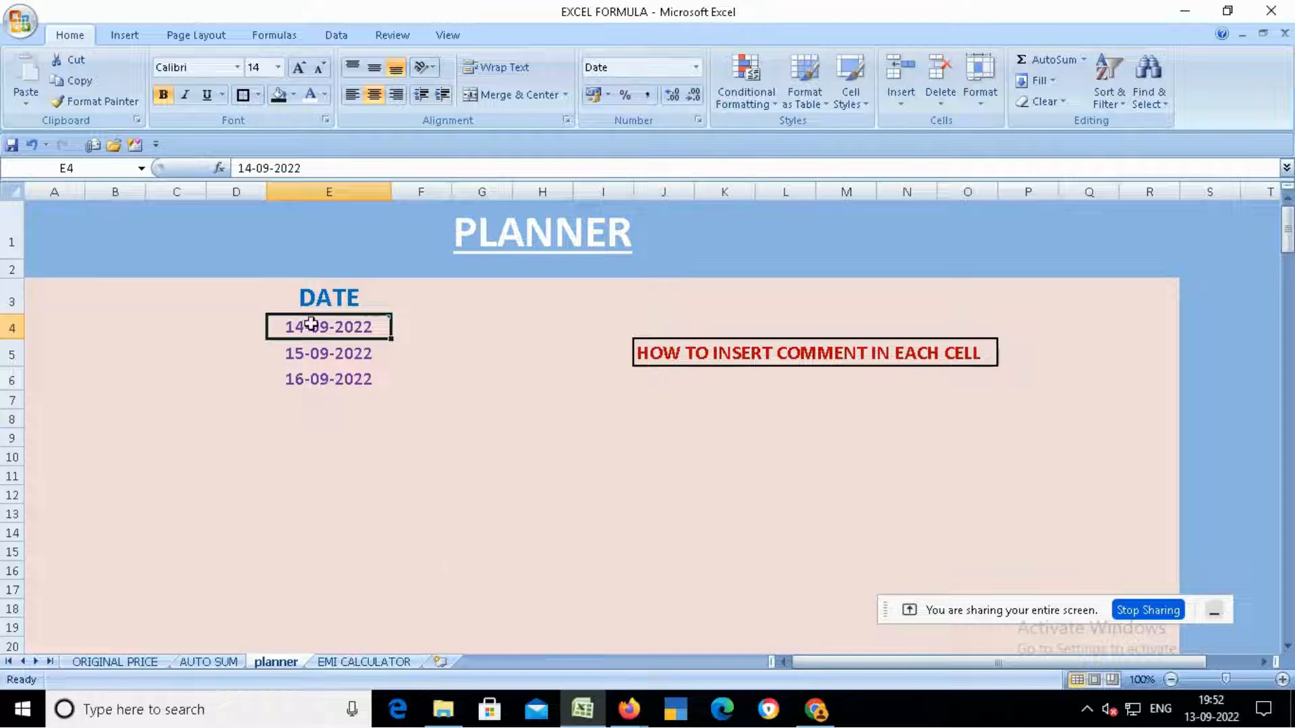
# - Insert a comment on the 15-09-2022 date in E5, replacing the author label with a note about a friend's wedding on 1.10.2022
pyautogui.moveTo(318, 326)
pyautogui.click(363, 352)
pyautogui.rightClick(356, 356)
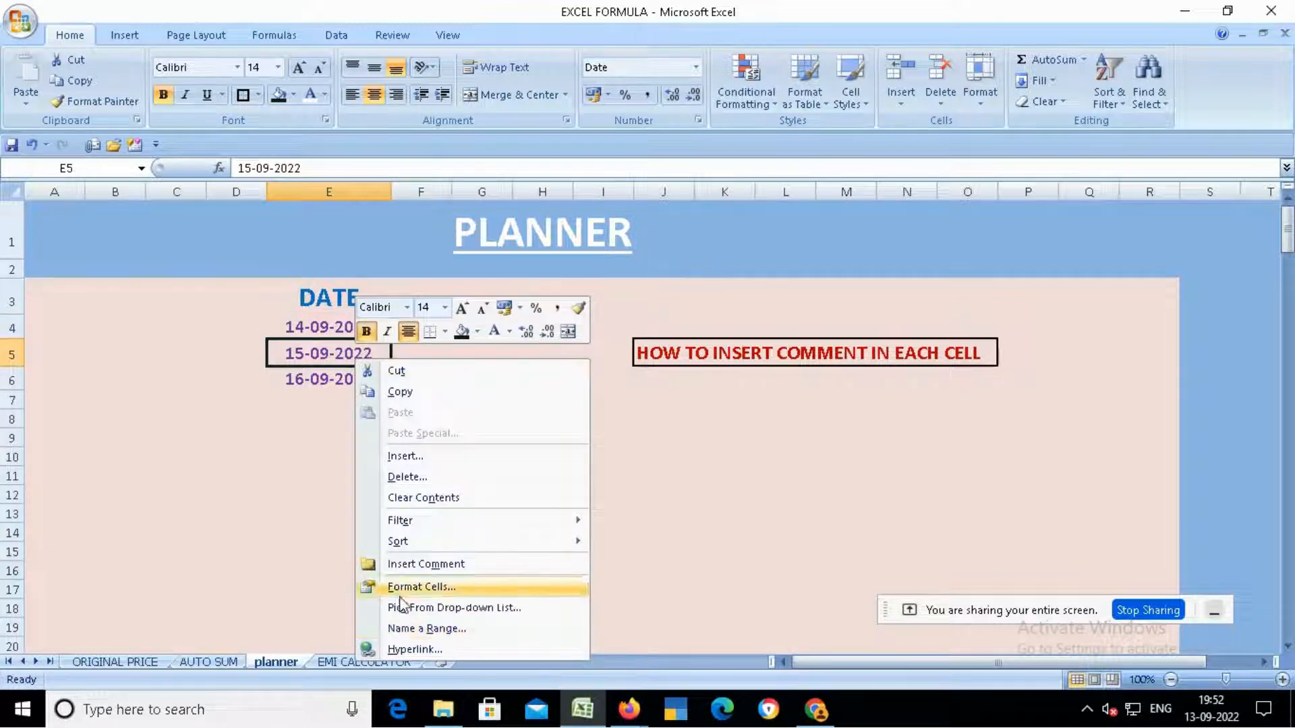
pyautogui.click(411, 564)
pyautogui.hotkey('ctrl', 'a')
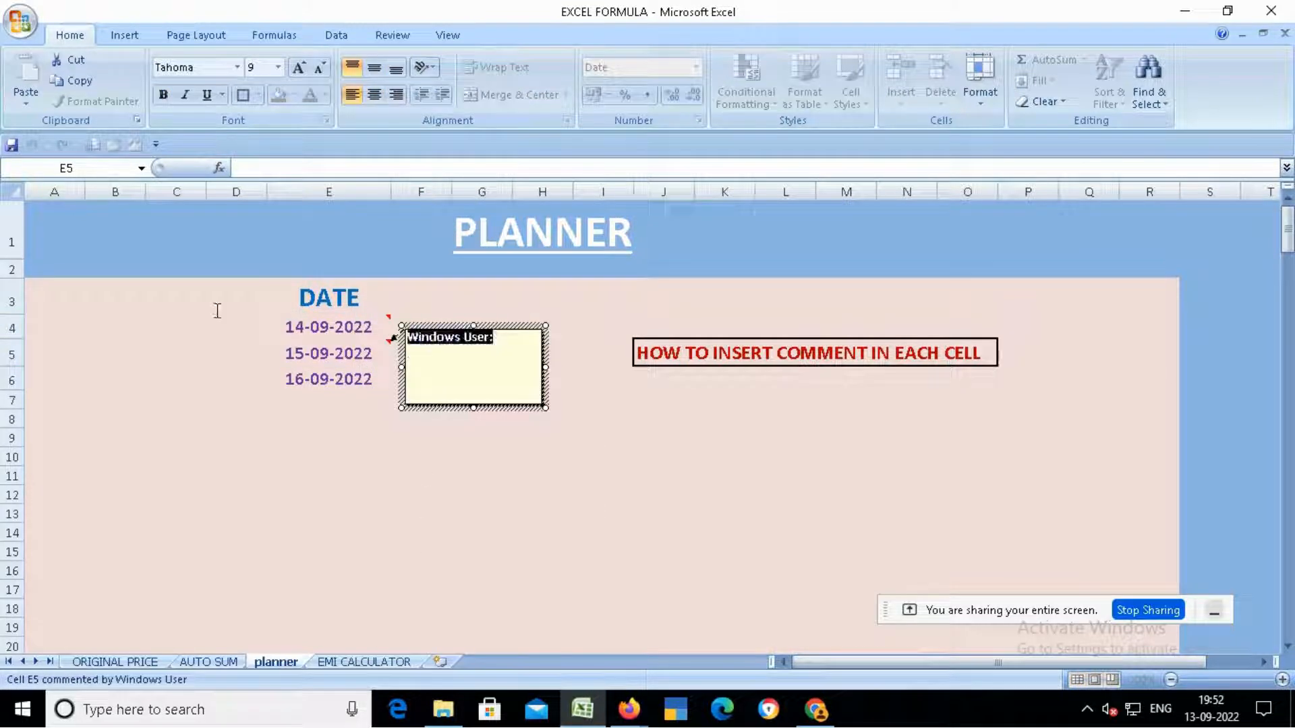
pyautogui.press('Delete')
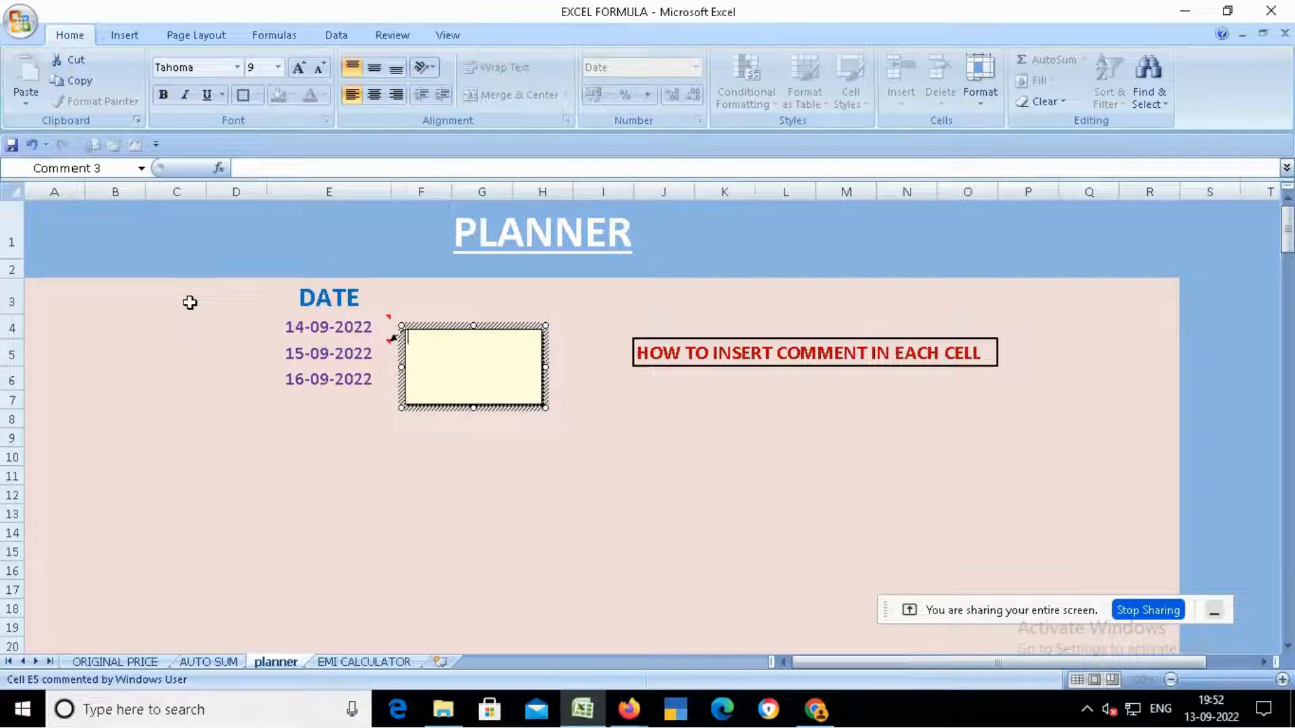
pyautogui.write('SADHI ')
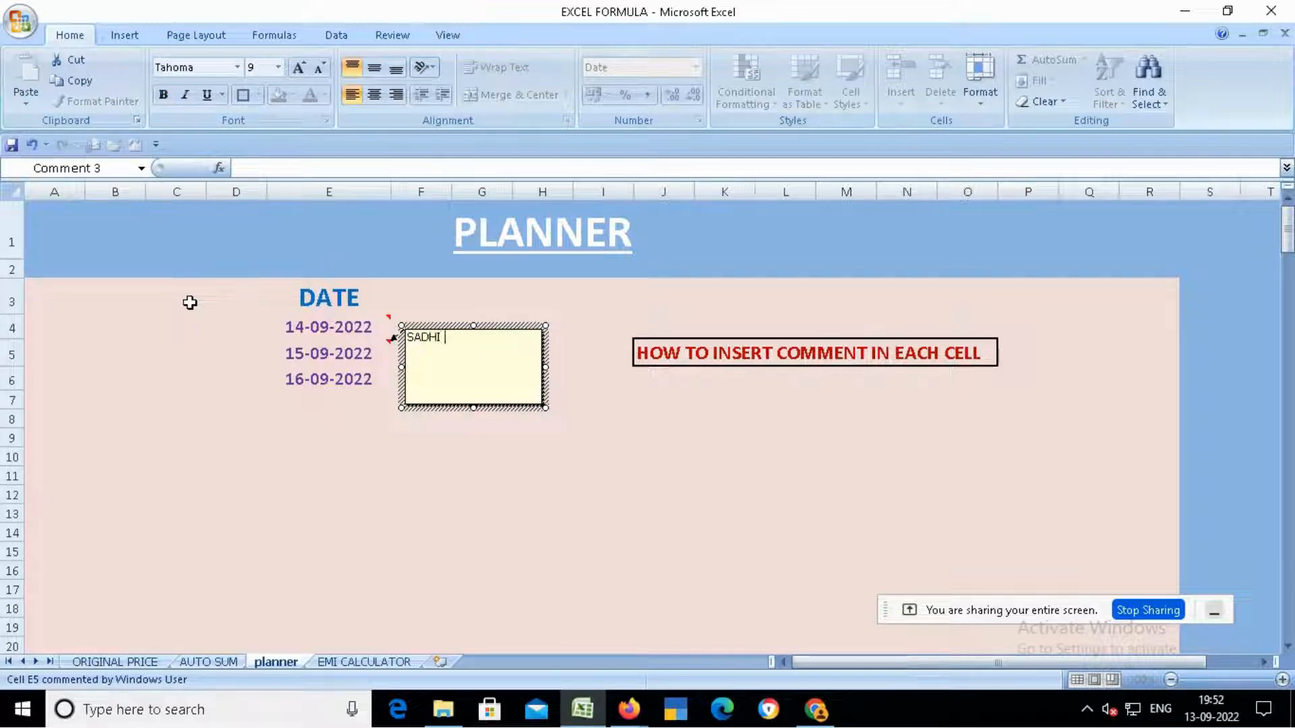
pyautogui.write('DOST RAM KA 1.')
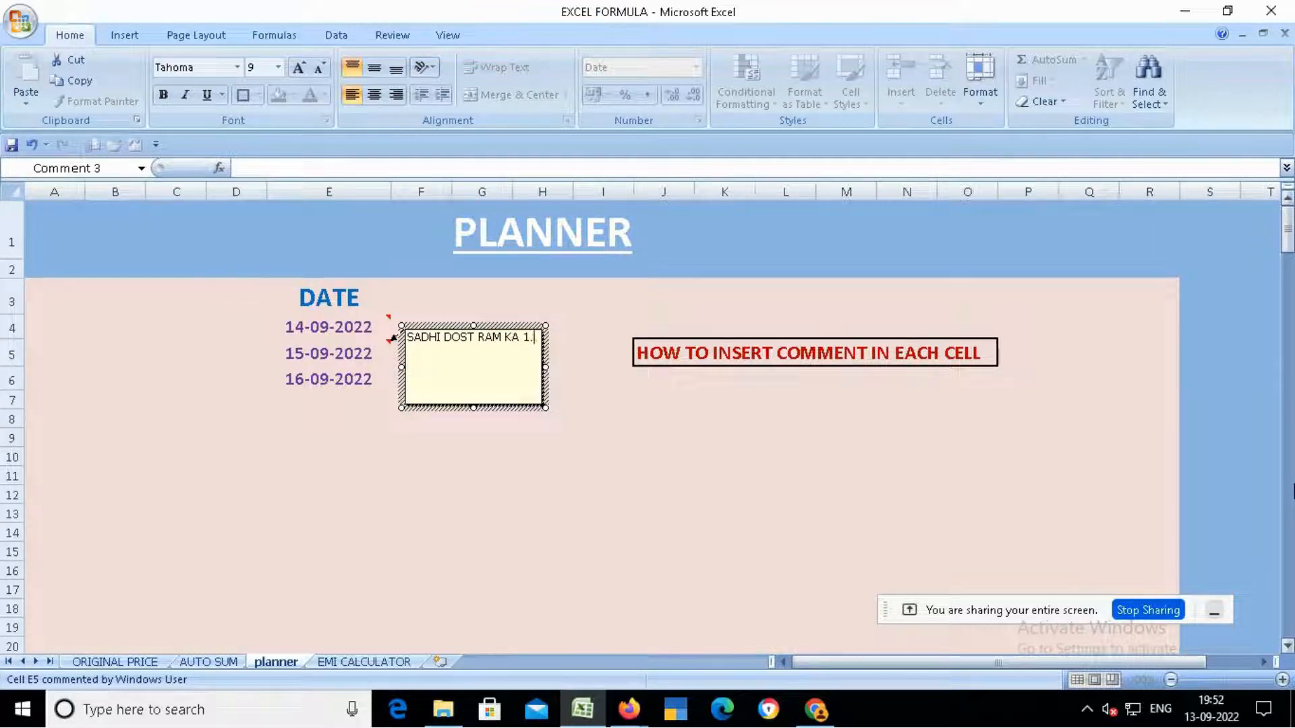
pyautogui.write('10.2022')
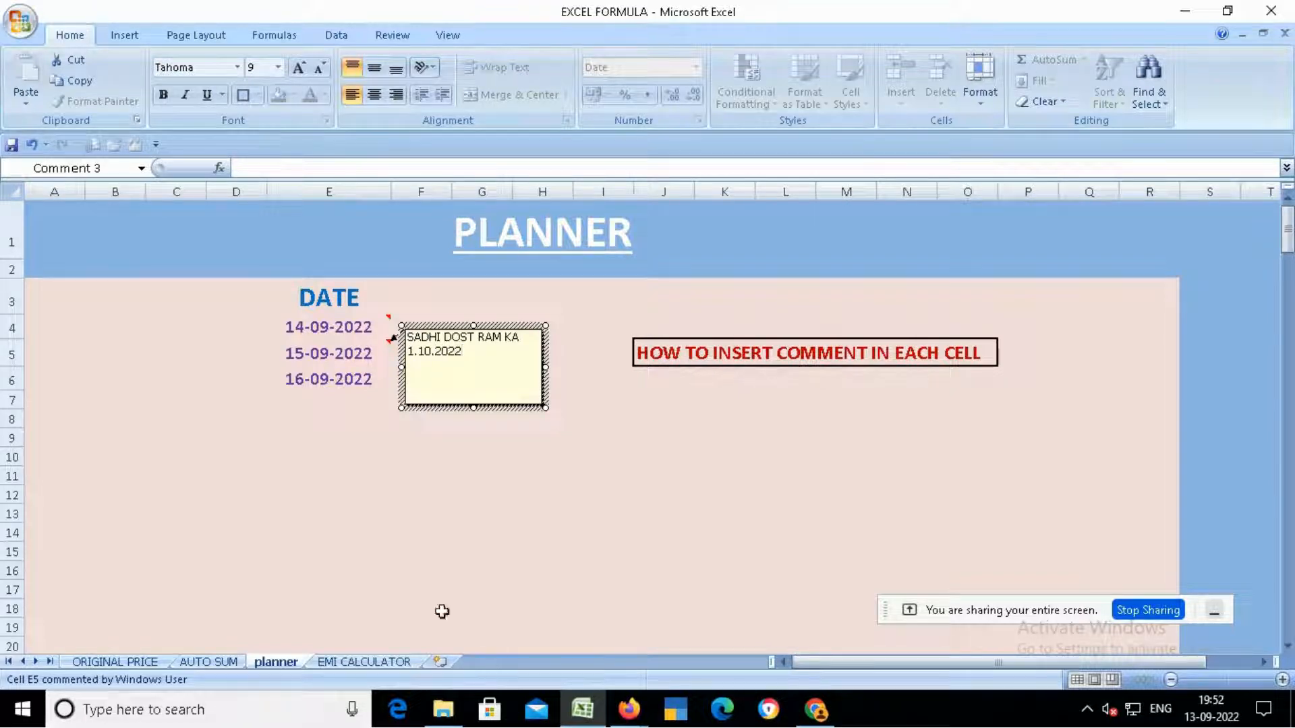
pyautogui.click(468, 516)
# - Insert a comment on the 16-09-2022 date in E6, replacing the author label with "01.09.2023 KO IPS KA EXAM"
pyautogui.click(325, 354)
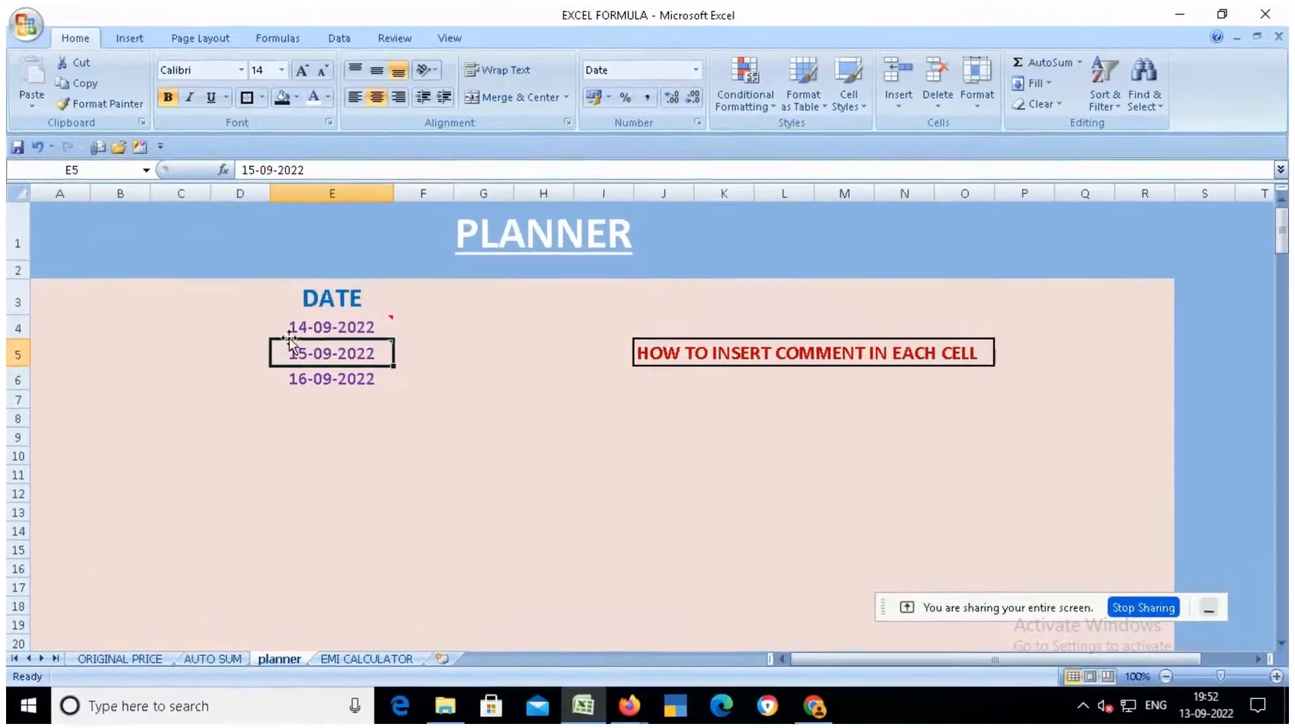
pyautogui.click(329, 379)
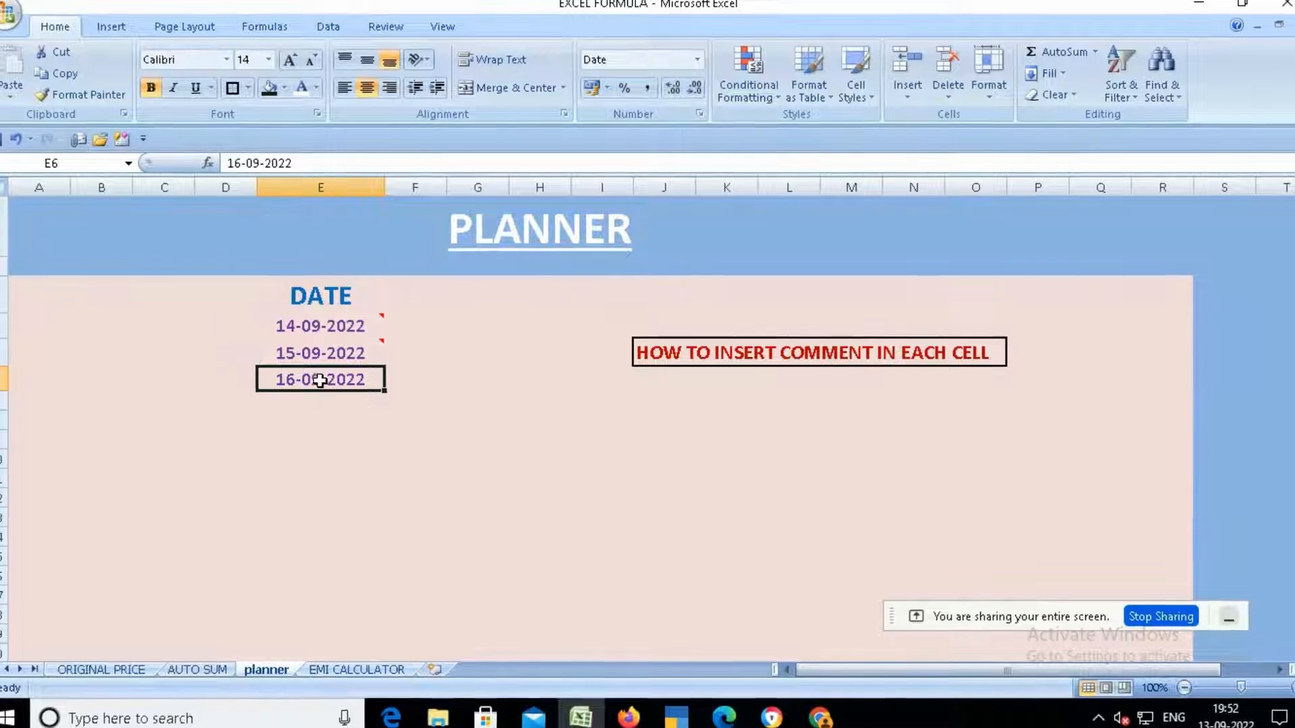
pyautogui.rightClick(320, 381)
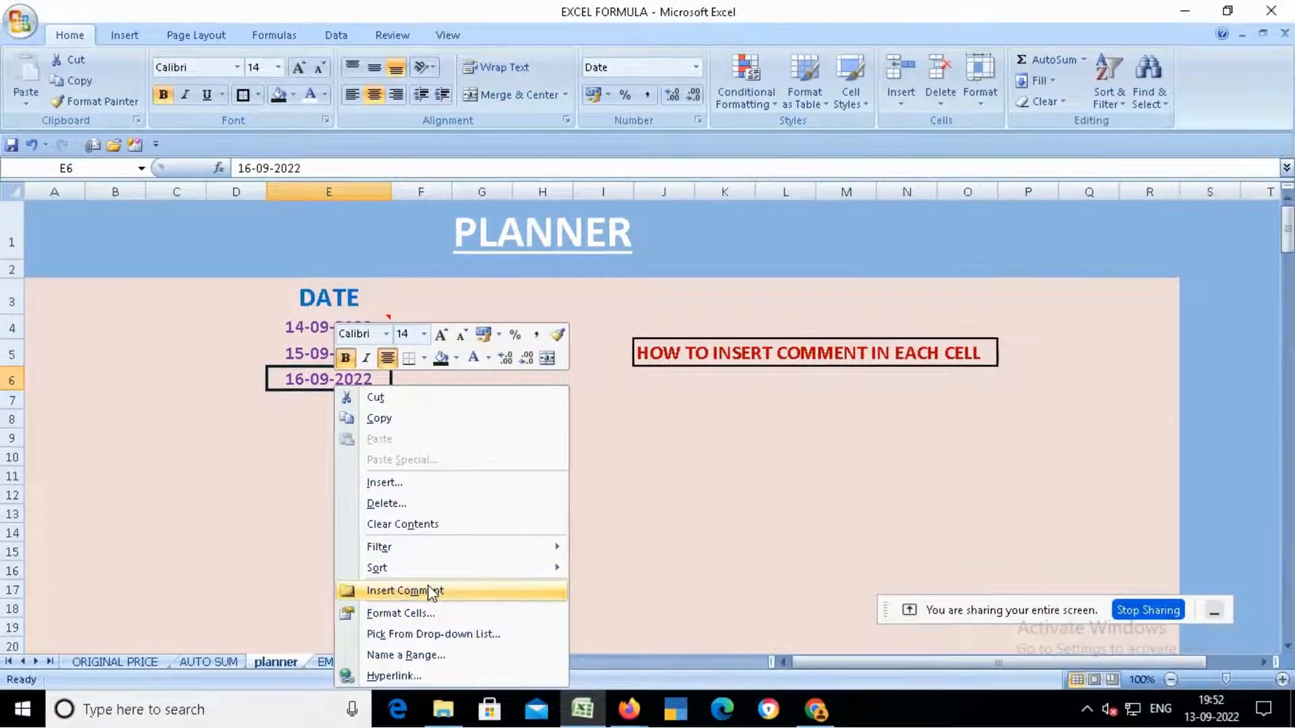
pyautogui.click(426, 591)
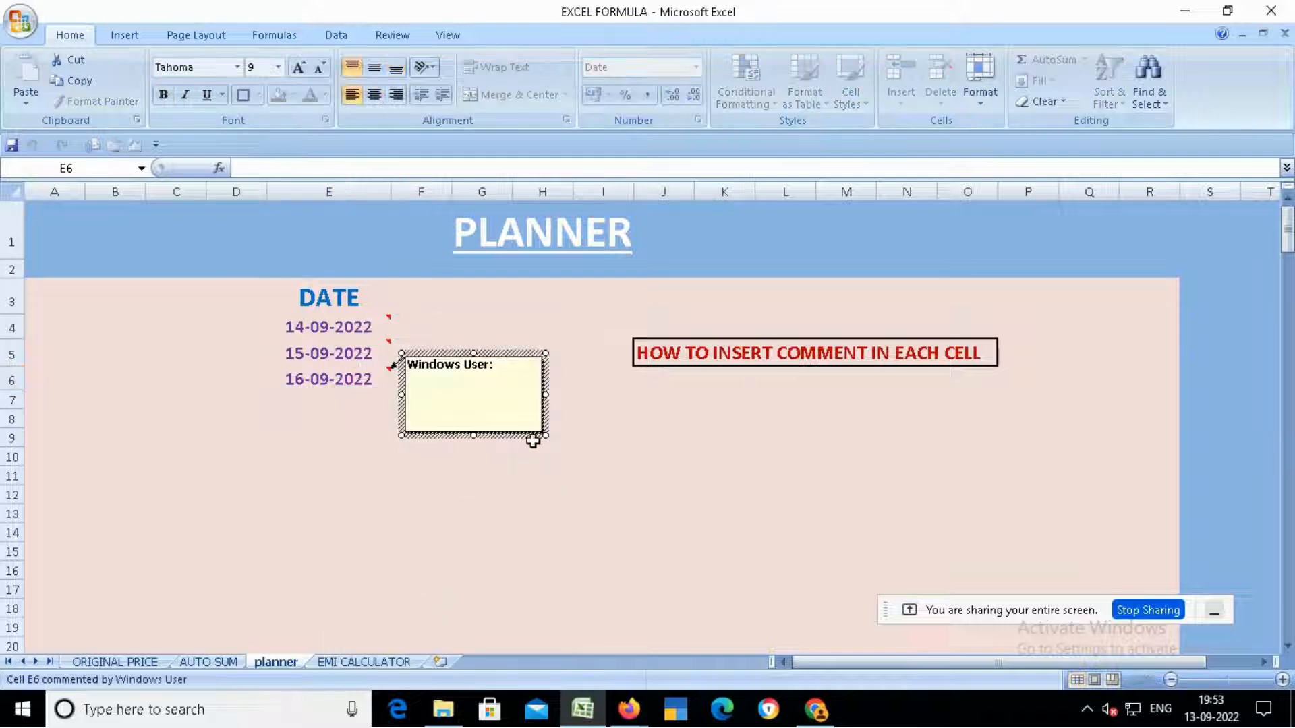
pyautogui.moveTo(511, 366); pyautogui.dragTo(292, 342)
pyautogui.press('BackSpace')
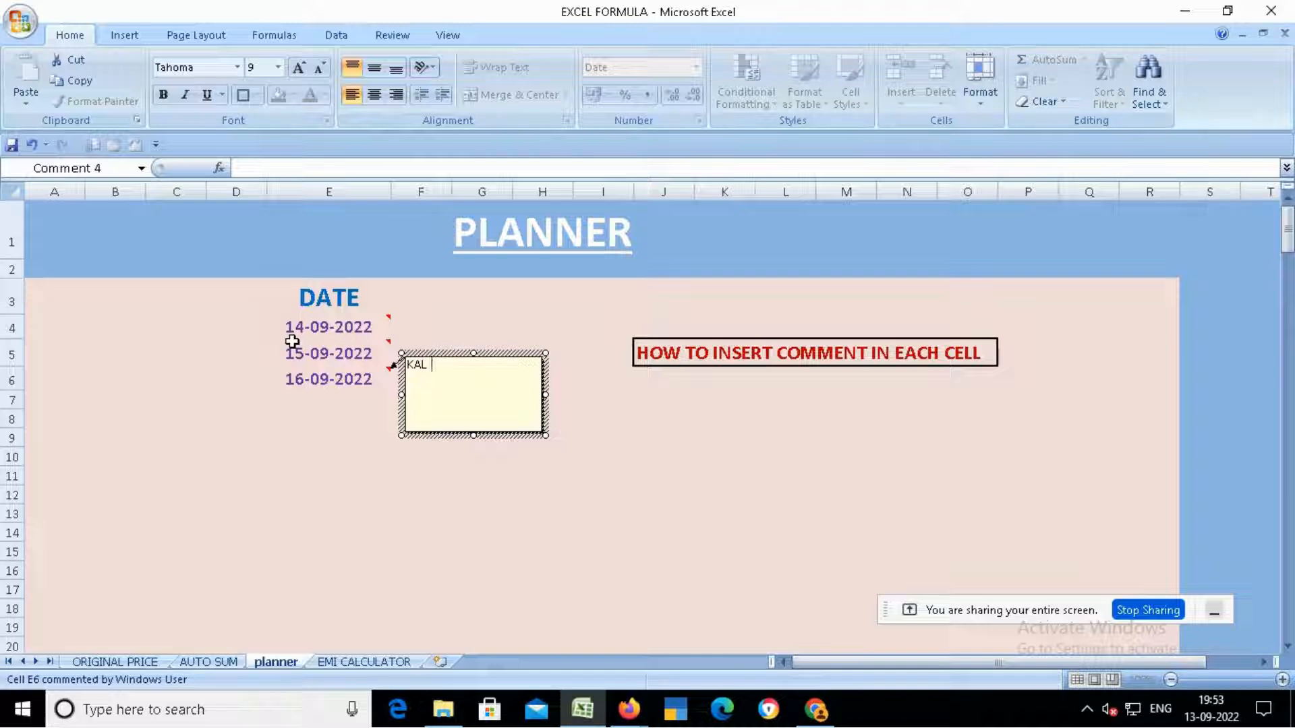
pyautogui.write('KAL S')
pyautogui.write('01.09.2023')
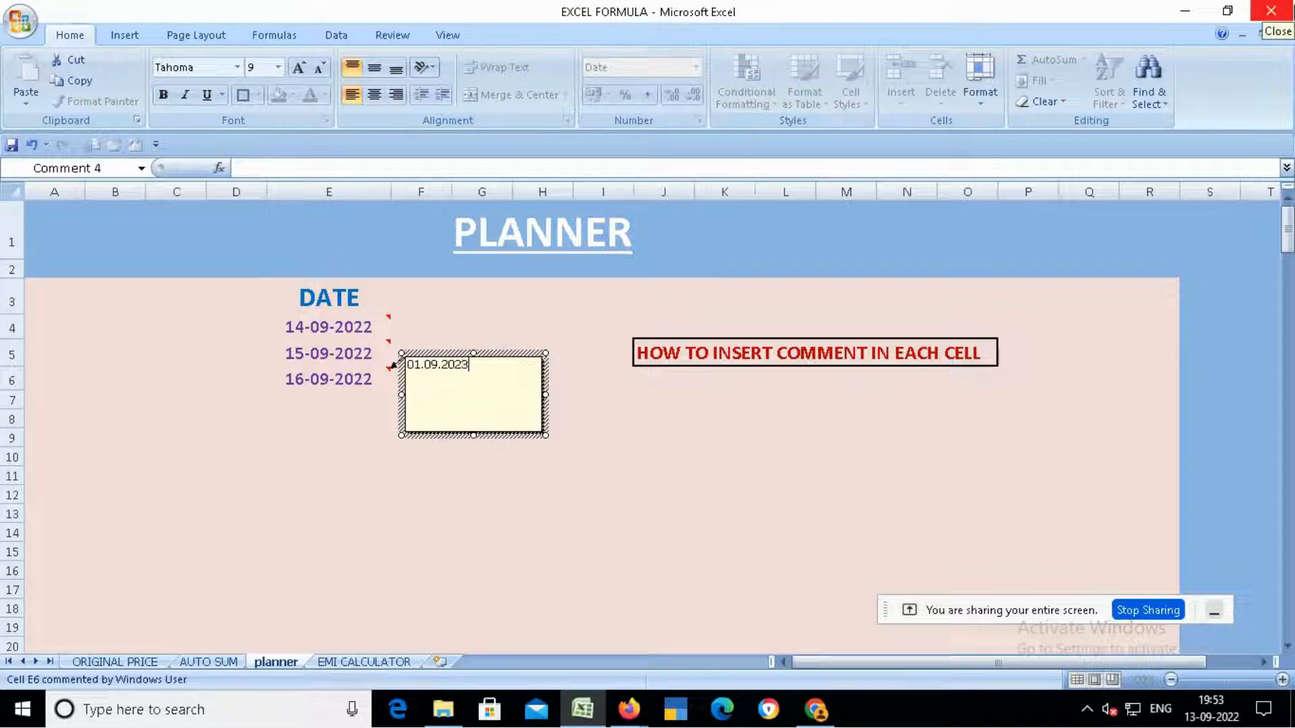
pyautogui.write(' O')
pyautogui.press('BackSpace')
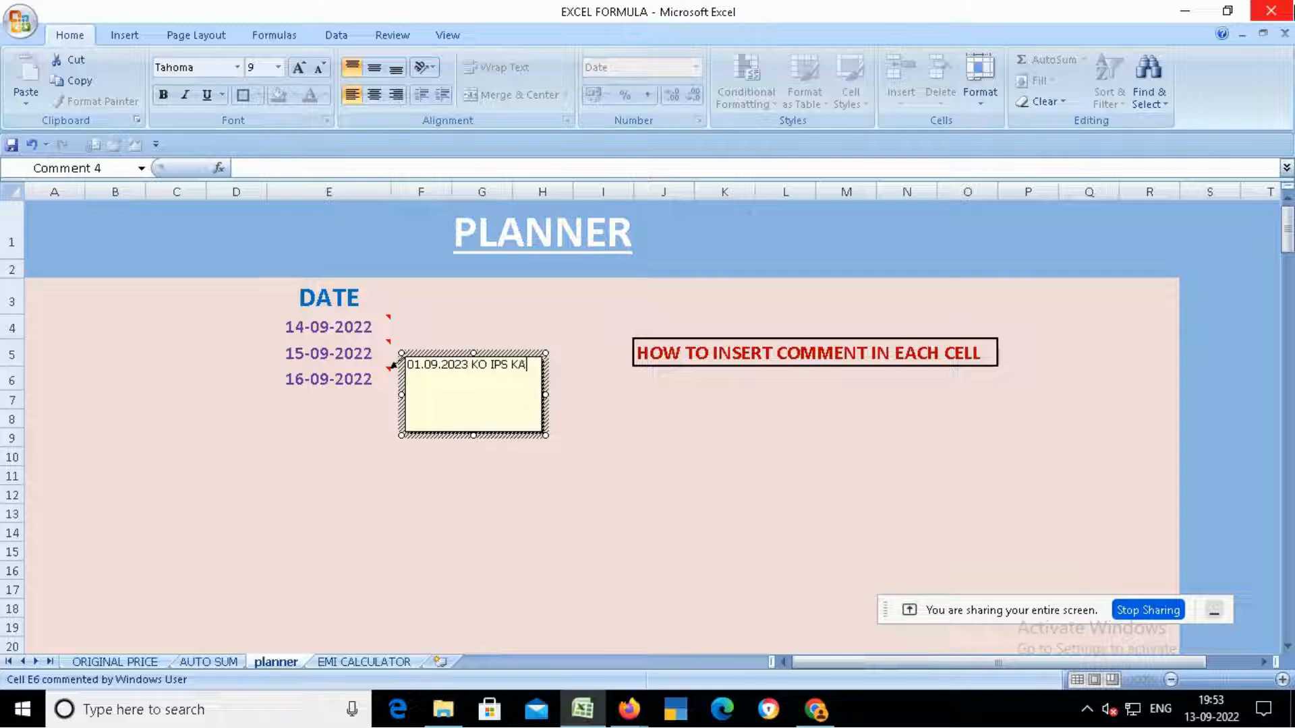
pyautogui.write('XAM')
pyautogui.click(456, 516)
# - Hide the comment on cell E6
pyautogui.click(333, 376)
pyautogui.rightClick(333, 375)
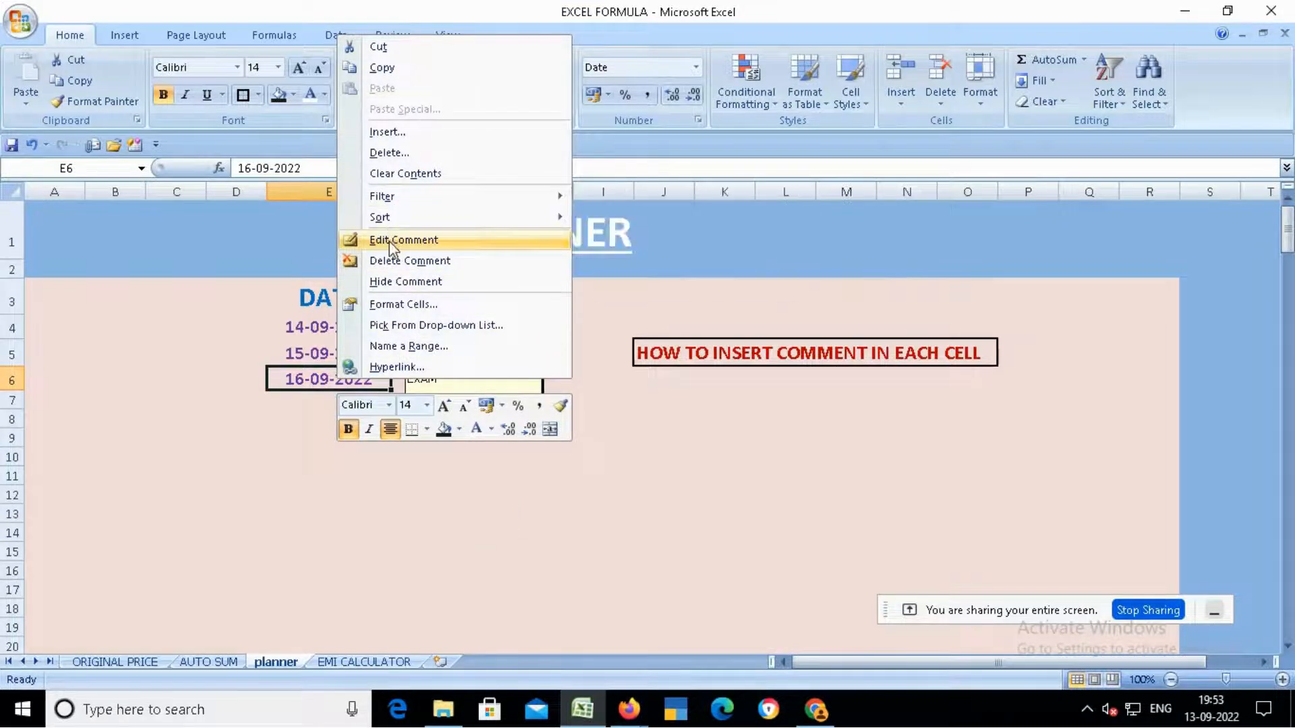
pyautogui.click(395, 283)
pyautogui.click(339, 322)
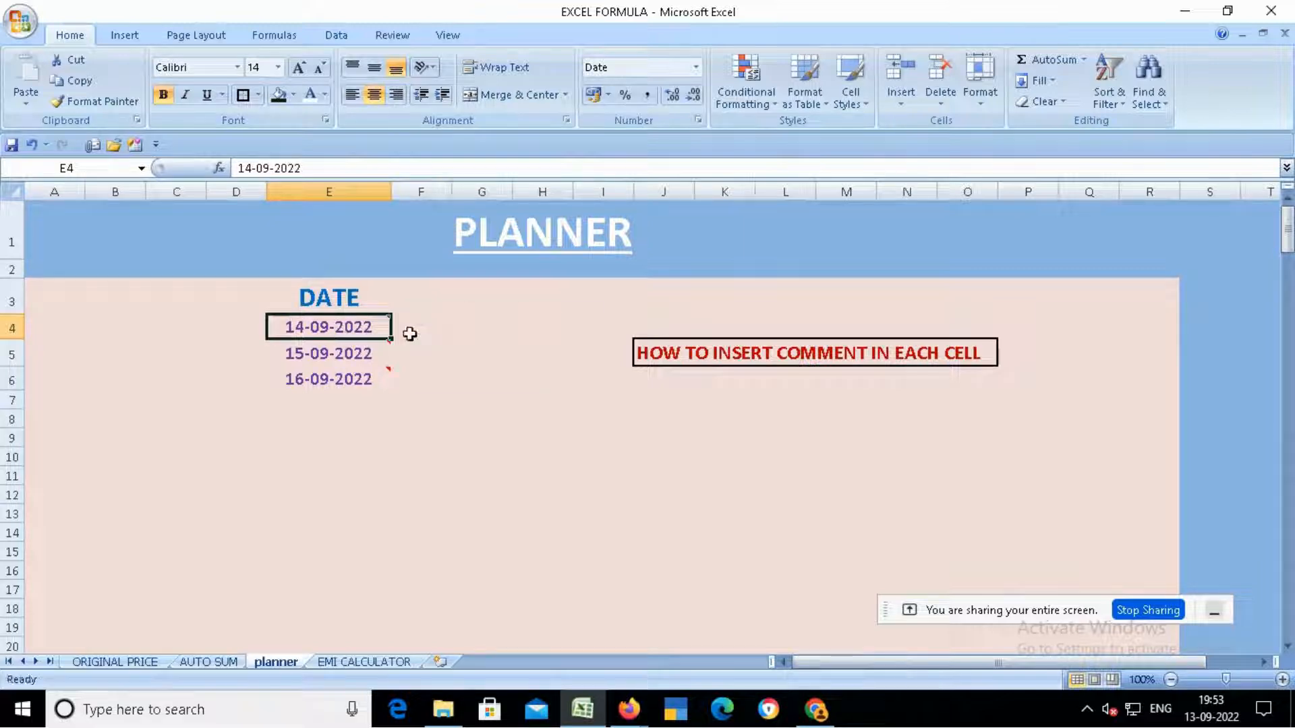
pyautogui.moveTo(345, 327)
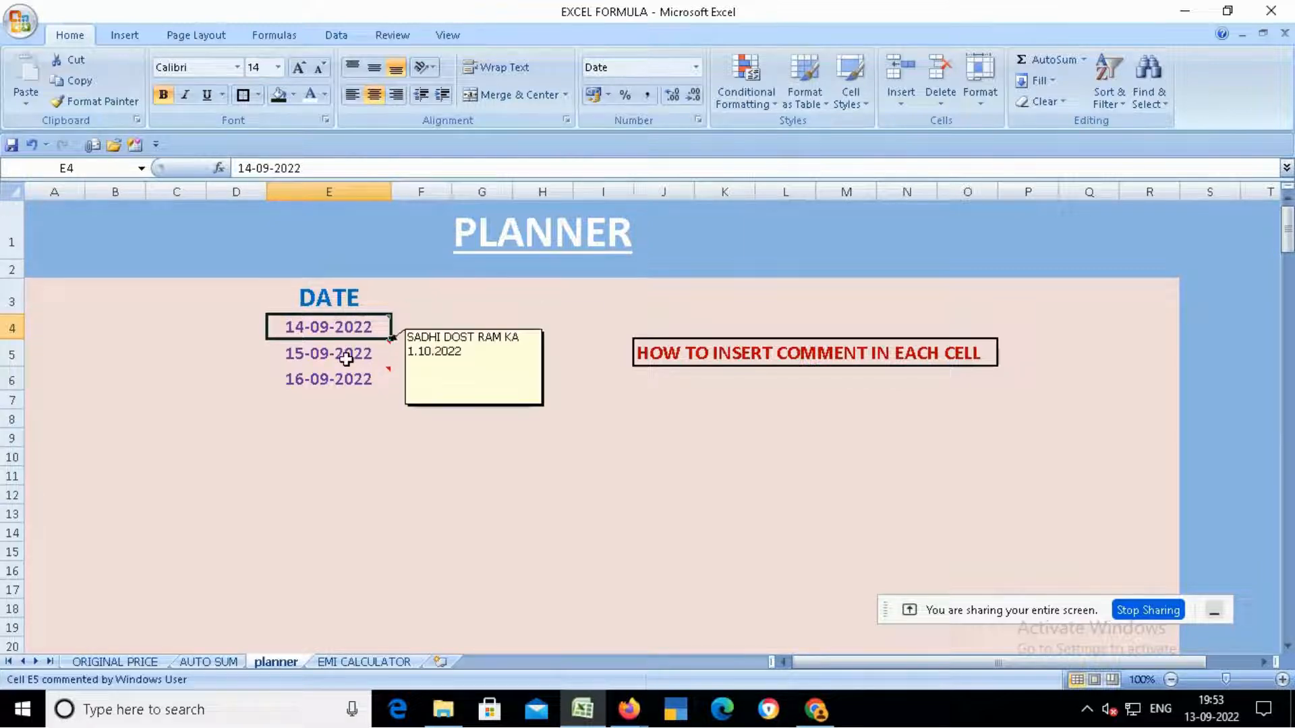
pyautogui.click(347, 356)
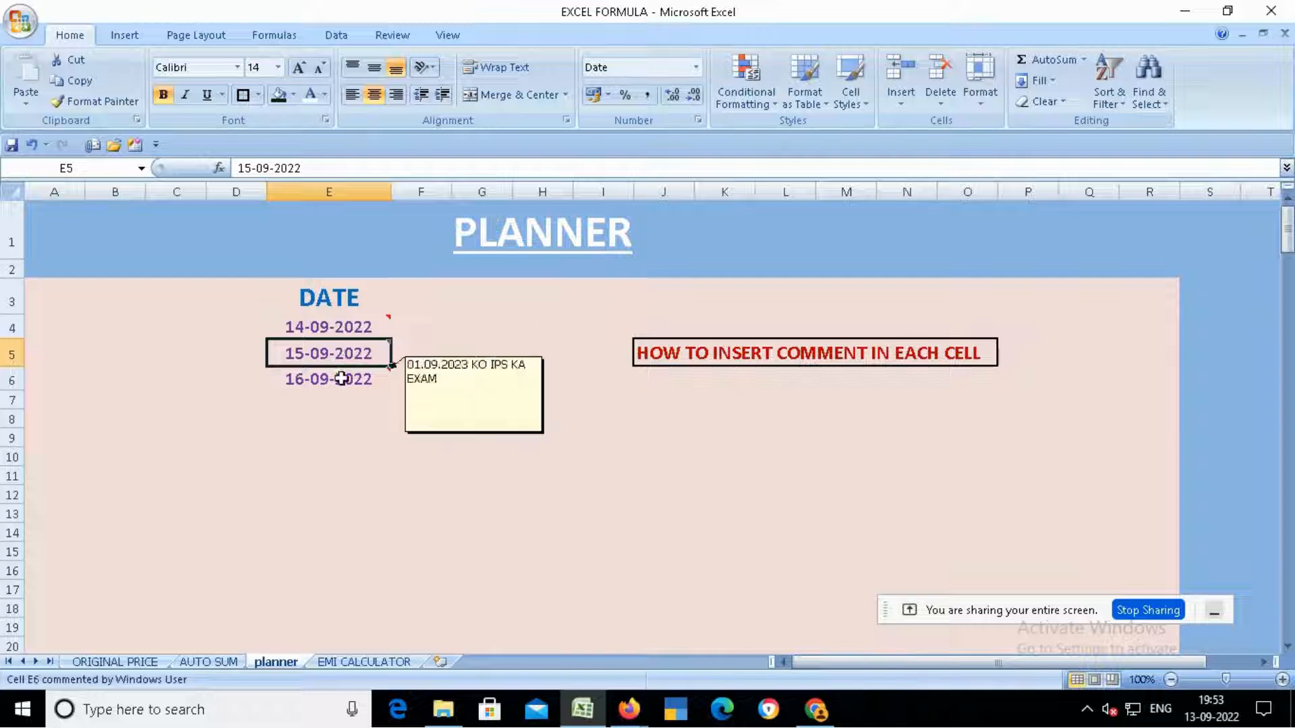
pyautogui.click(342, 378)
pyautogui.moveTo(340, 379)
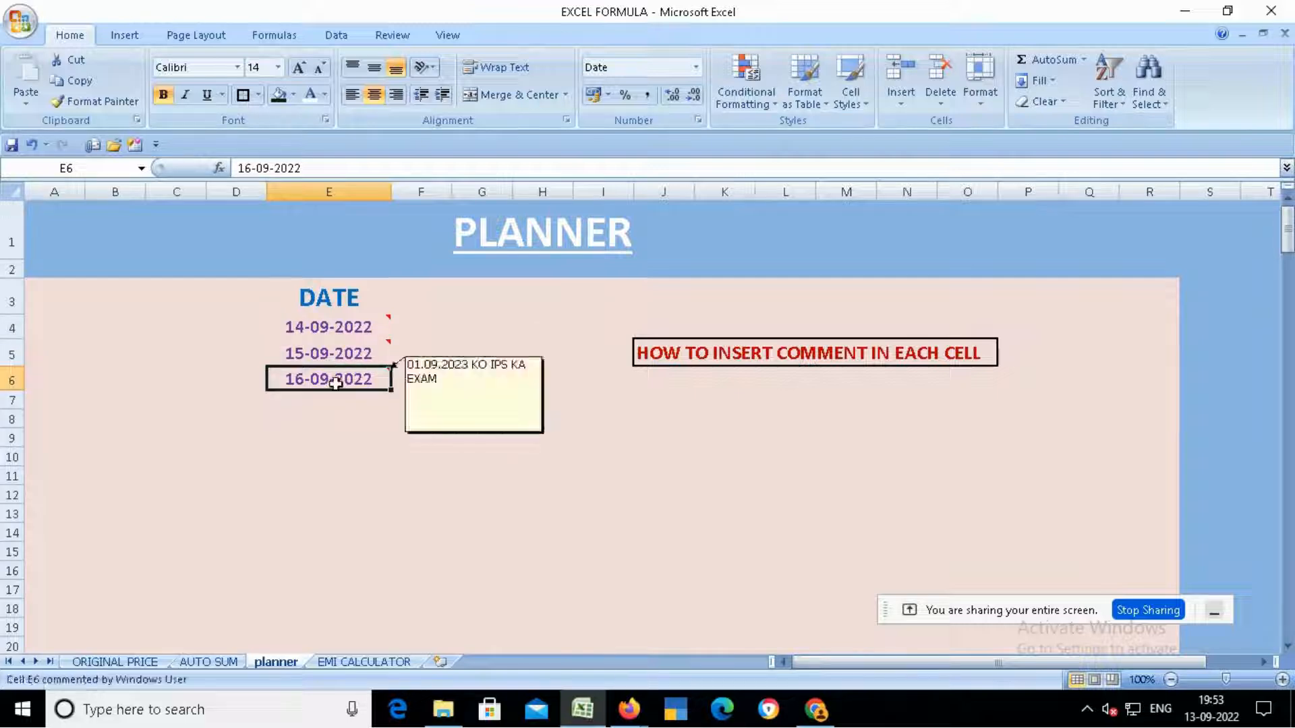
pyautogui.click(348, 326)
pyautogui.rightClick(348, 327)
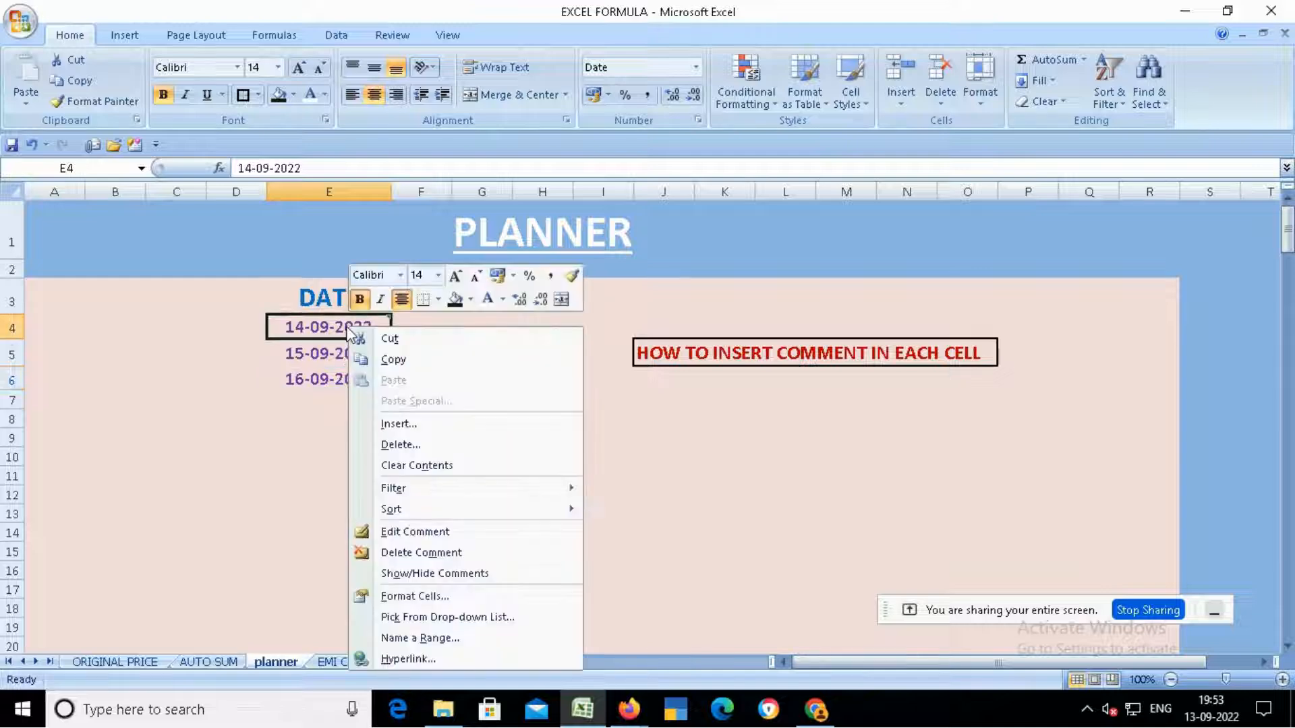
pyautogui.click(415, 532)
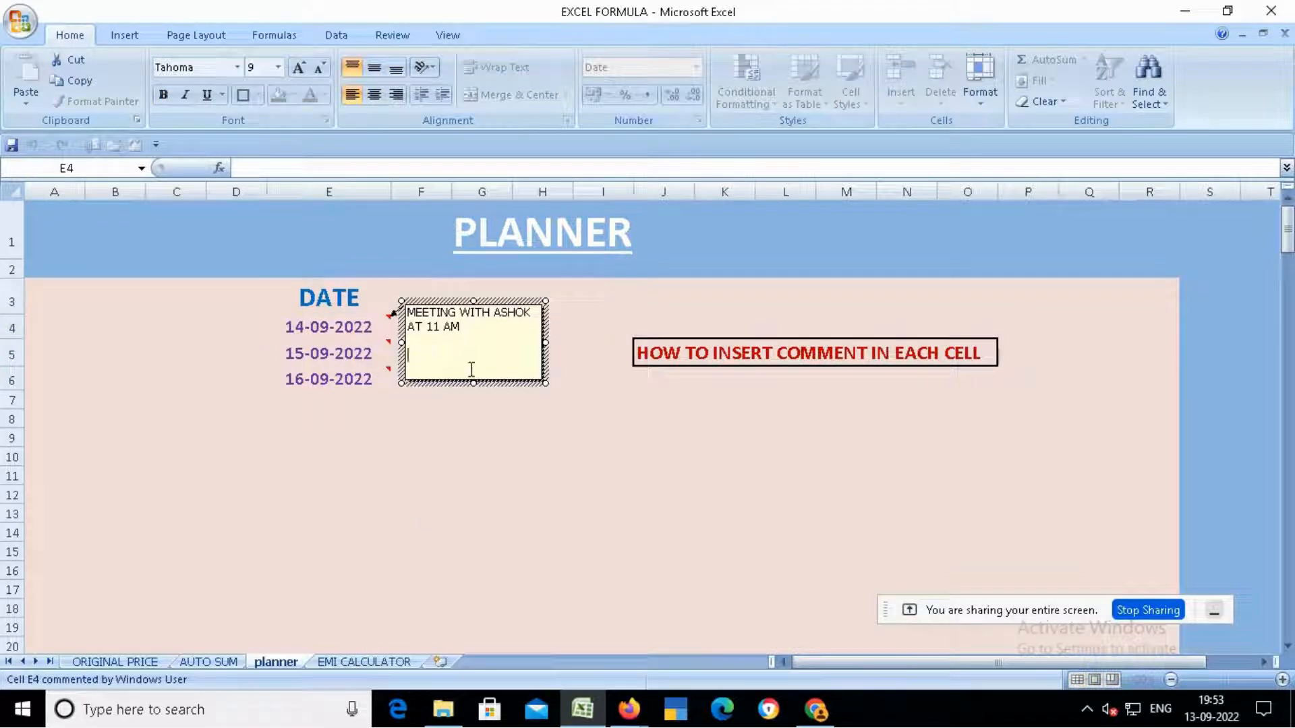
pyautogui.click(479, 492)
# - Delete the comment on the 14-09-2022 date in E4
pyautogui.click(370, 333)
pyautogui.rightClick(371, 333)
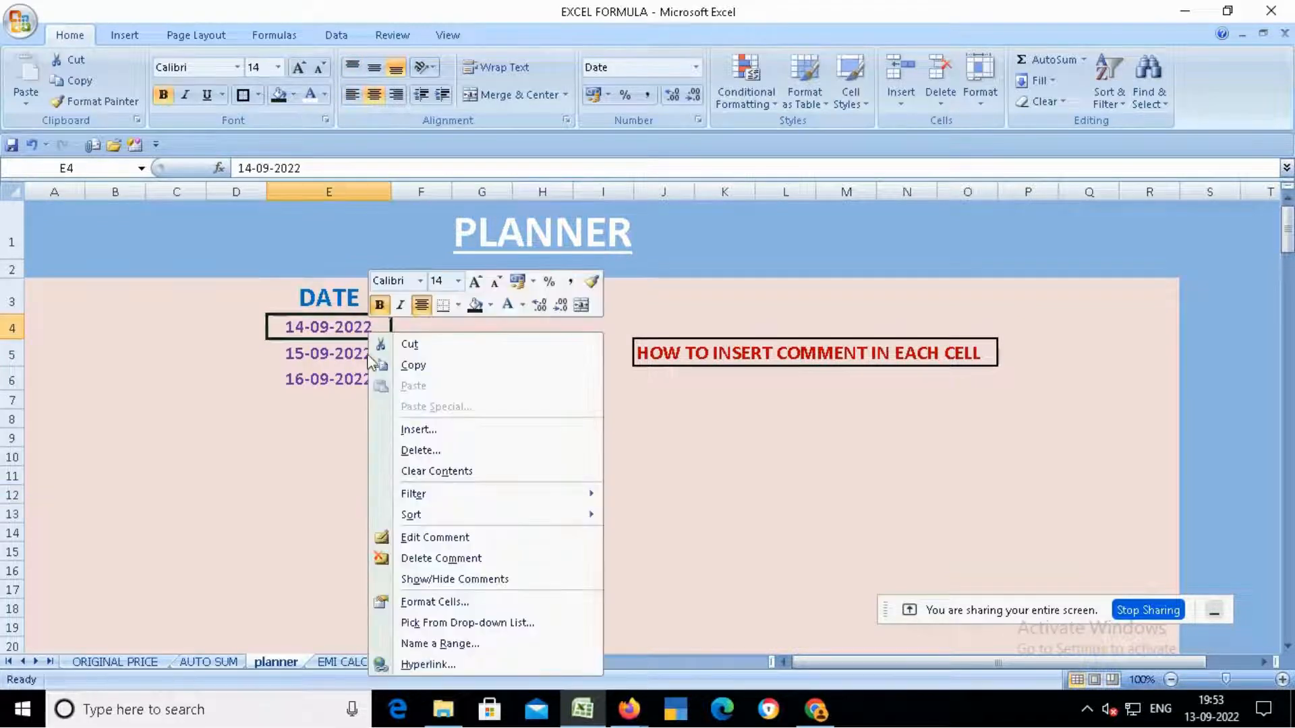
pyautogui.click(397, 558)
pyautogui.click(399, 555)
pyautogui.click(335, 323)
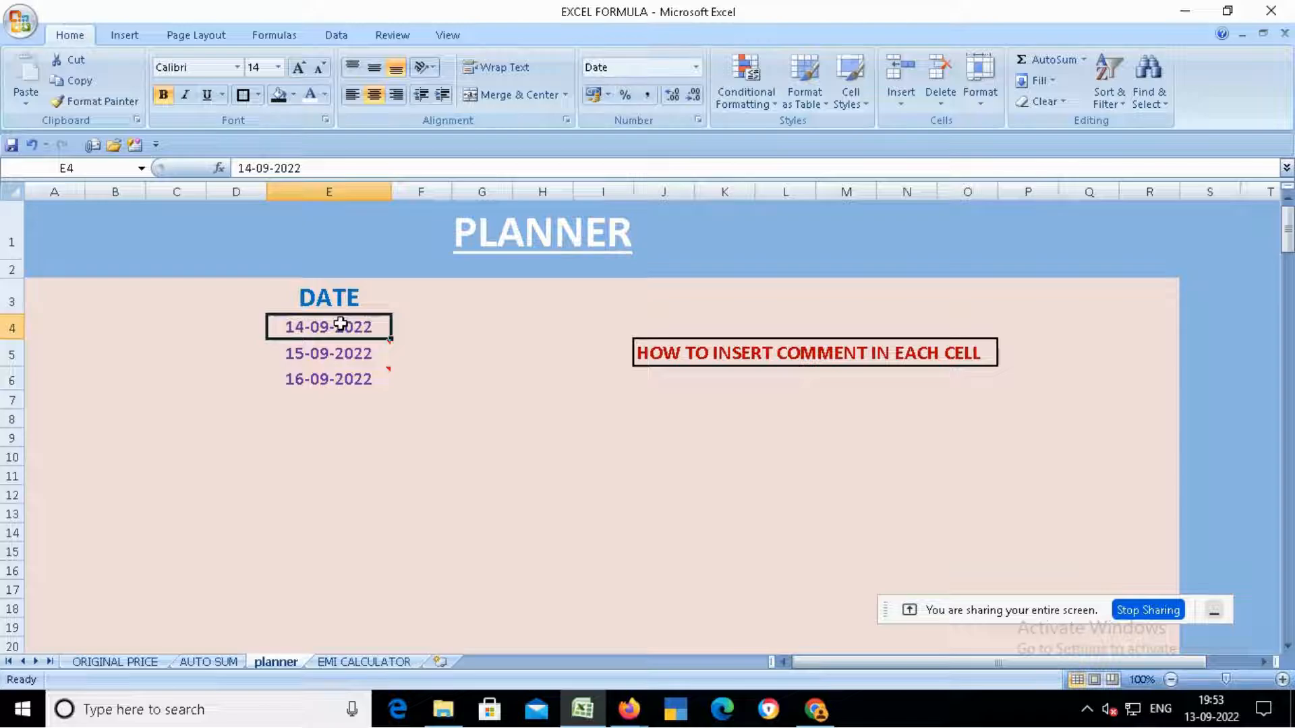
pyautogui.click(344, 357)
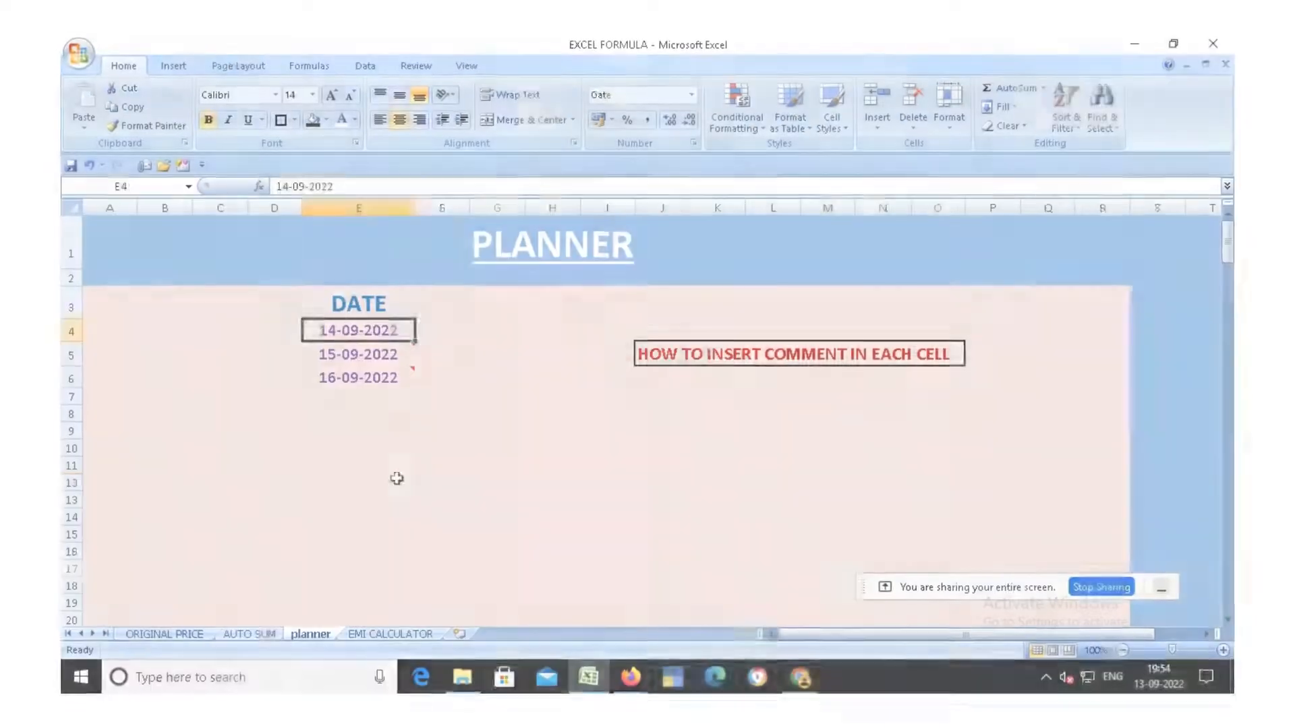
pyautogui.click(364, 495)
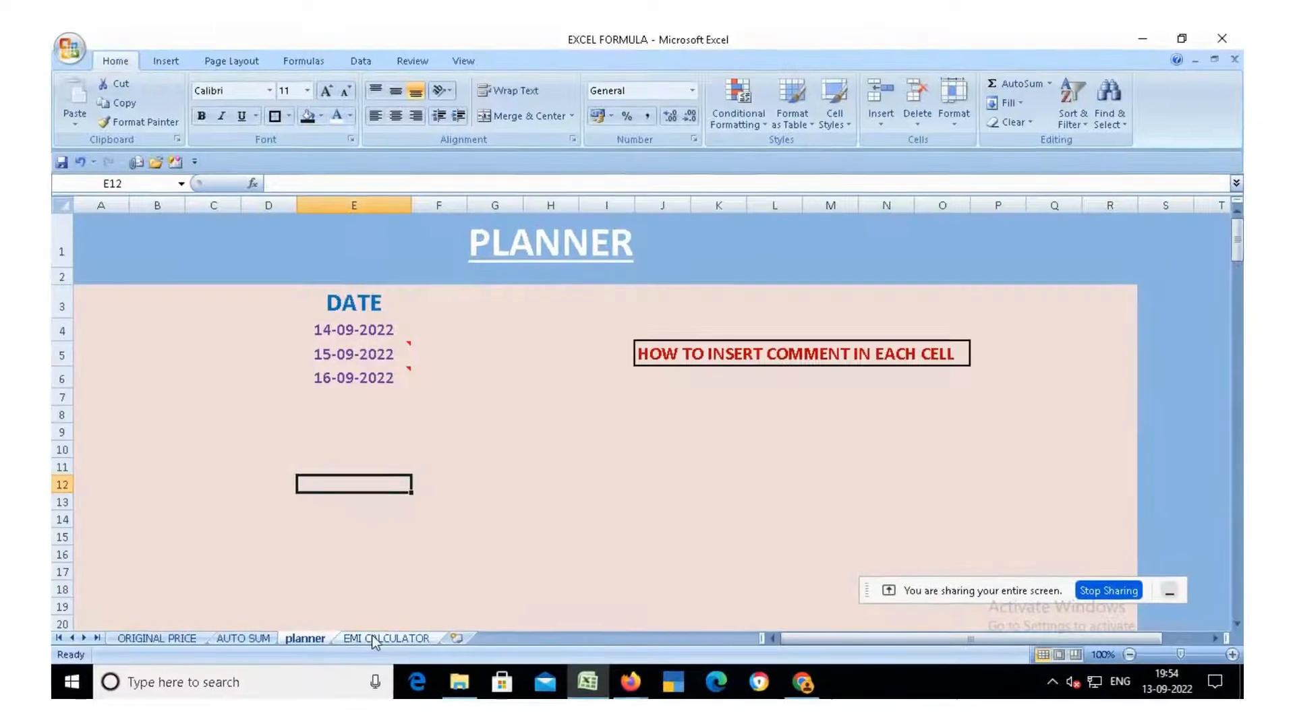
# - Switch to the EMI CALCULATOR sheet and examine the loan amount, time period, interest and EMI cells
pyautogui.click(375, 639)
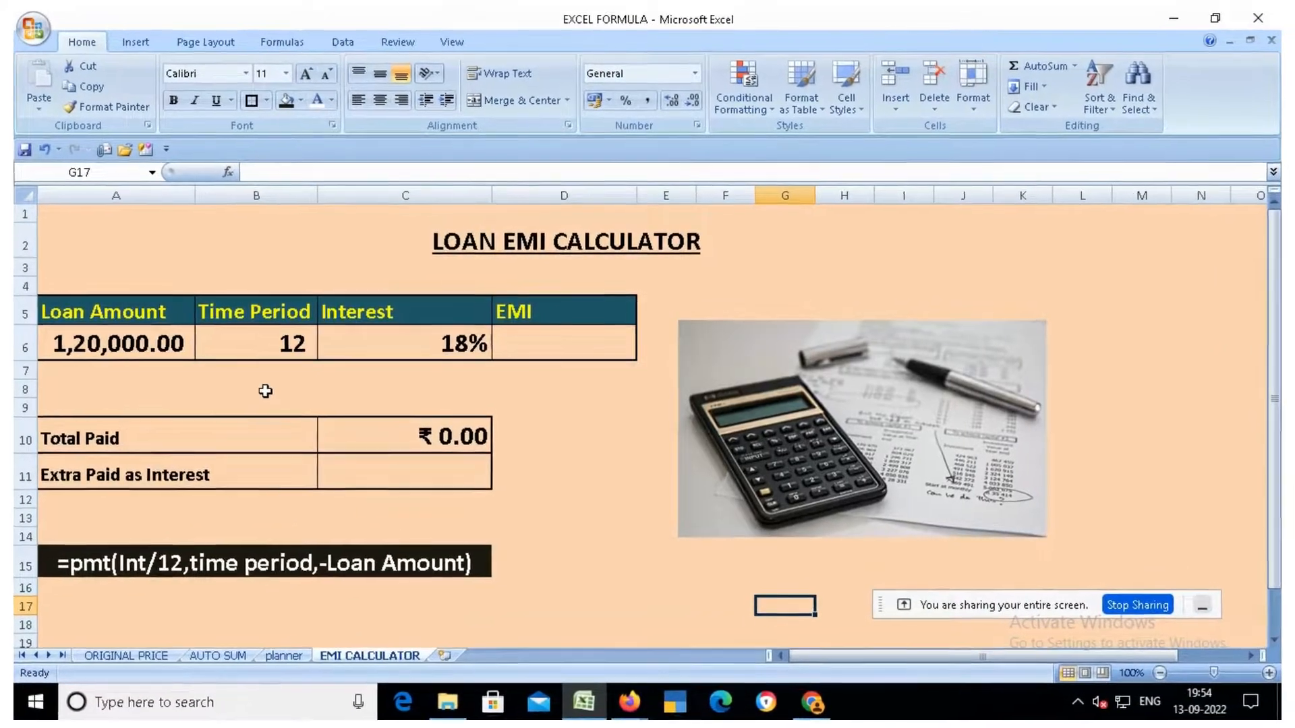
pyautogui.click(106, 315)
pyautogui.click(112, 343)
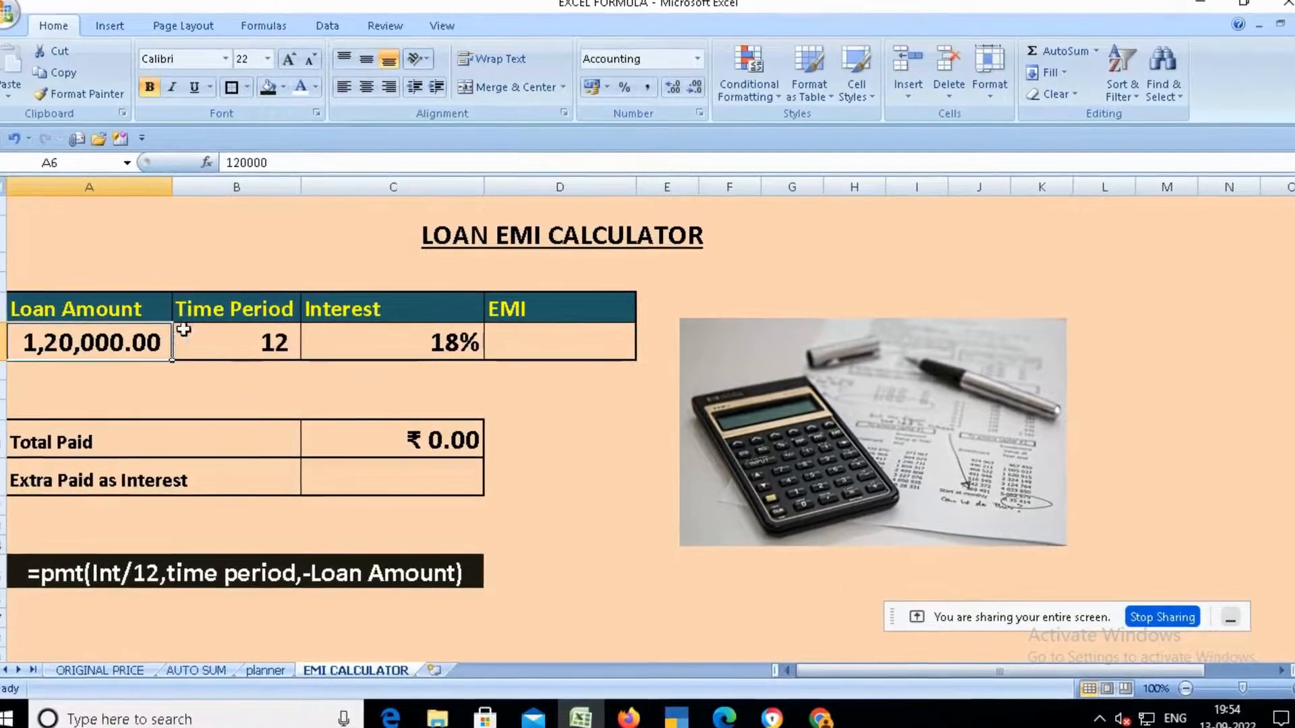
pyautogui.click(220, 307)
pyautogui.click(186, 341)
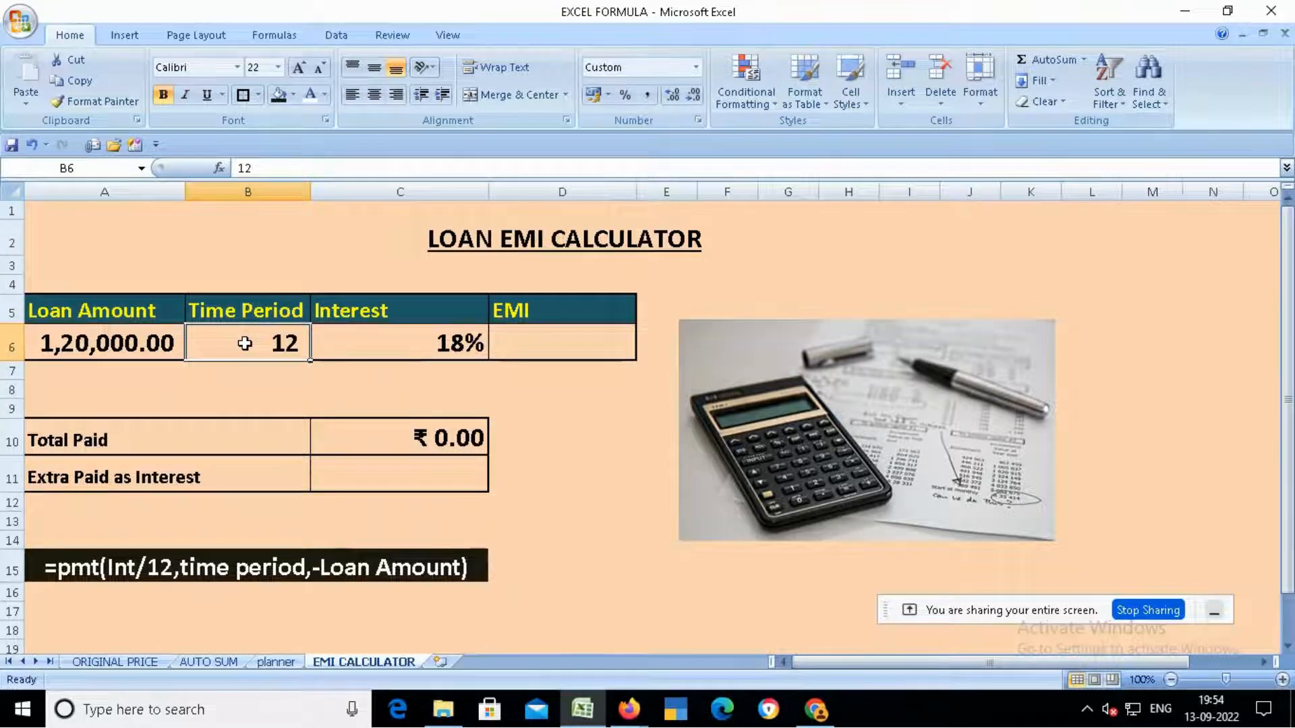
pyautogui.click(351, 309)
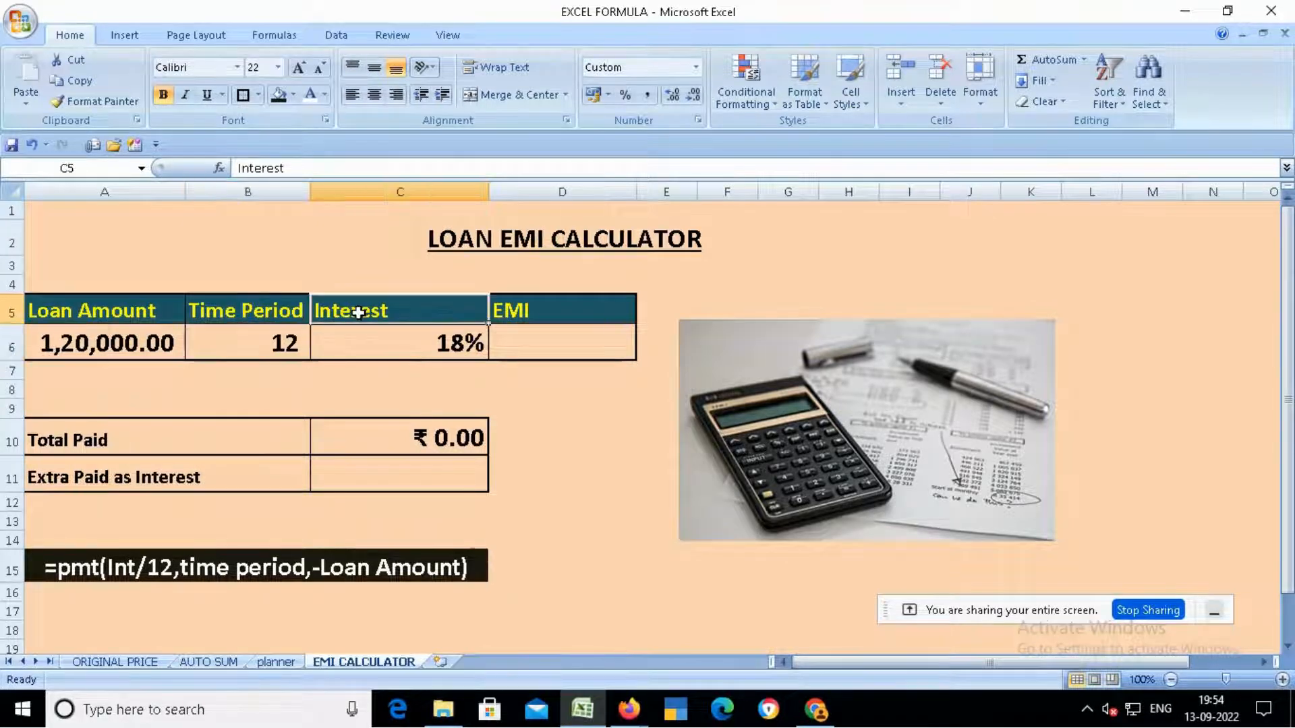
pyautogui.click(357, 342)
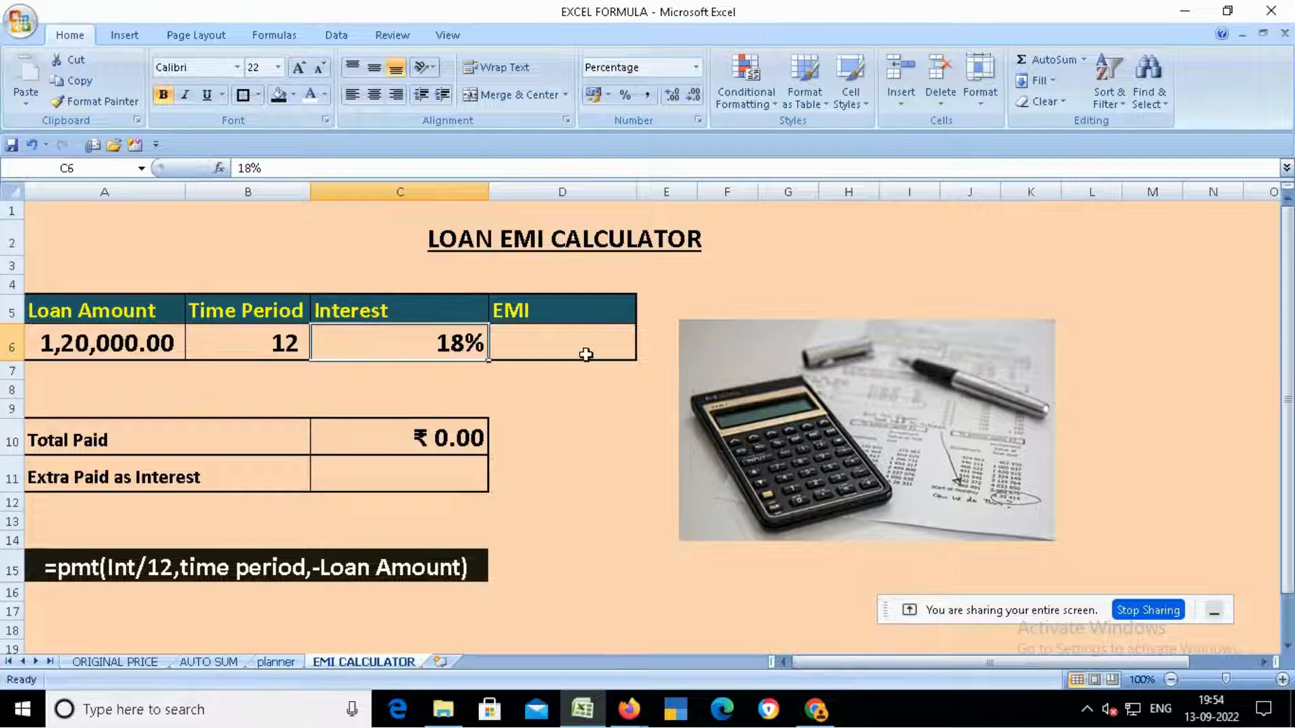
pyautogui.click(585, 312)
pyautogui.click(571, 340)
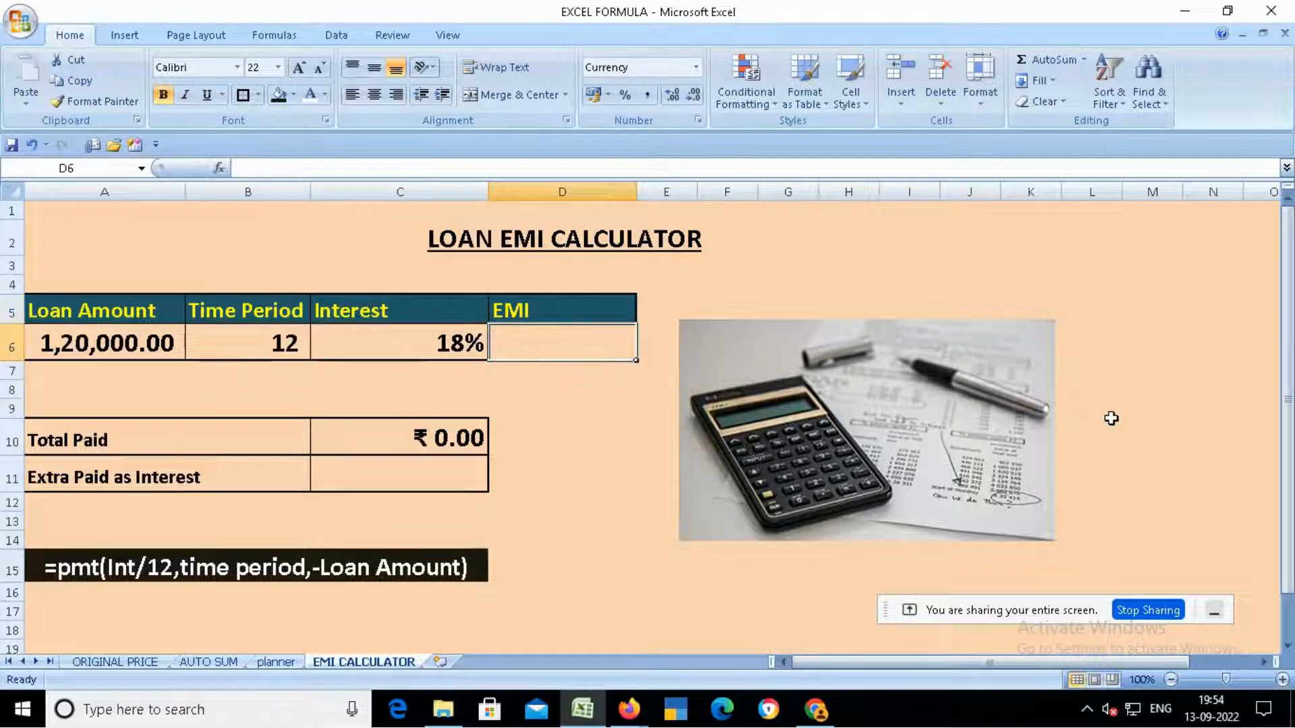
# - Enter the EMI formula =PMT(C6/12,B6,-A6) in D6 using the interest, time period and loan amount cells
pyautogui.write('+')
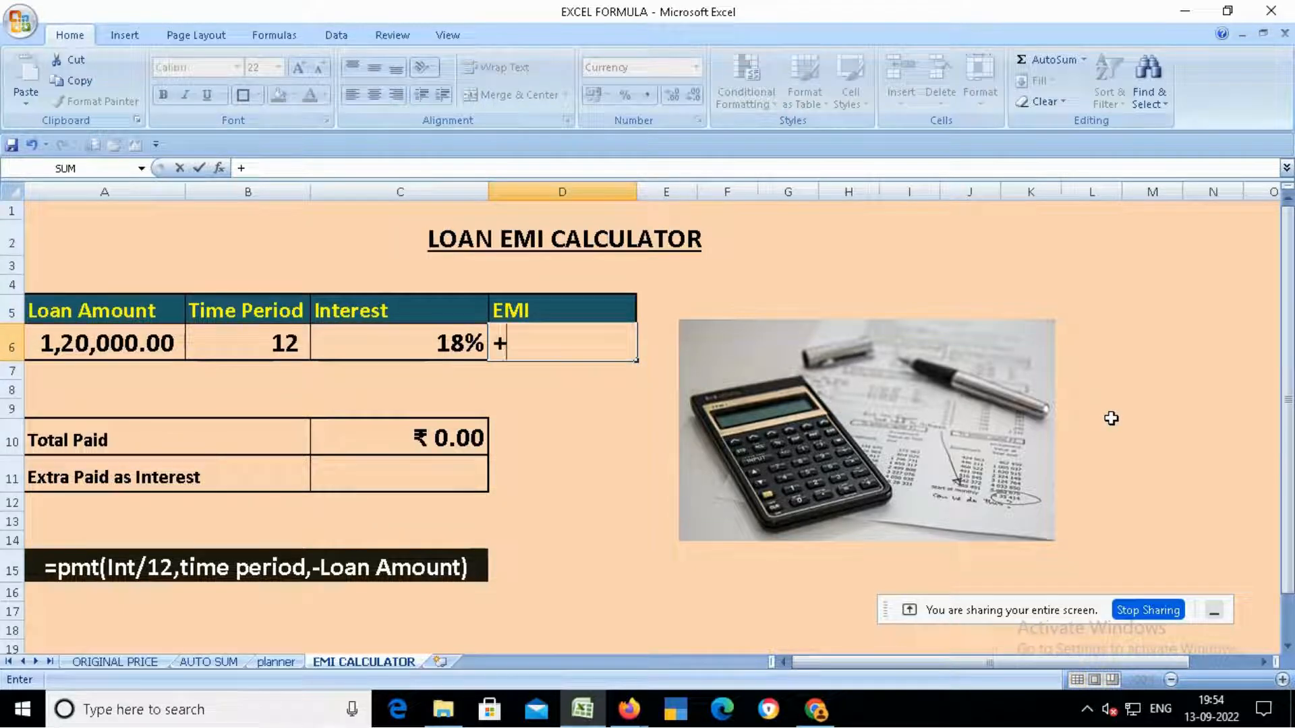
pyautogui.write('PMT')
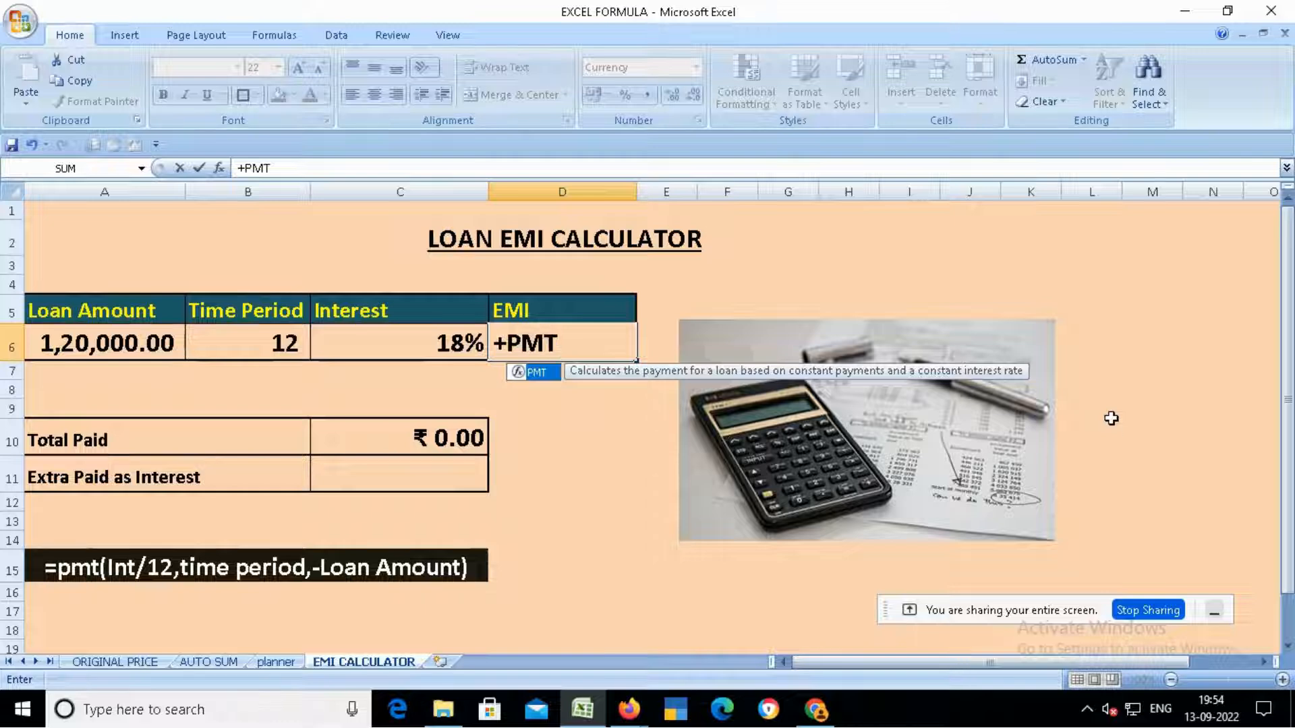
pyautogui.write('(')
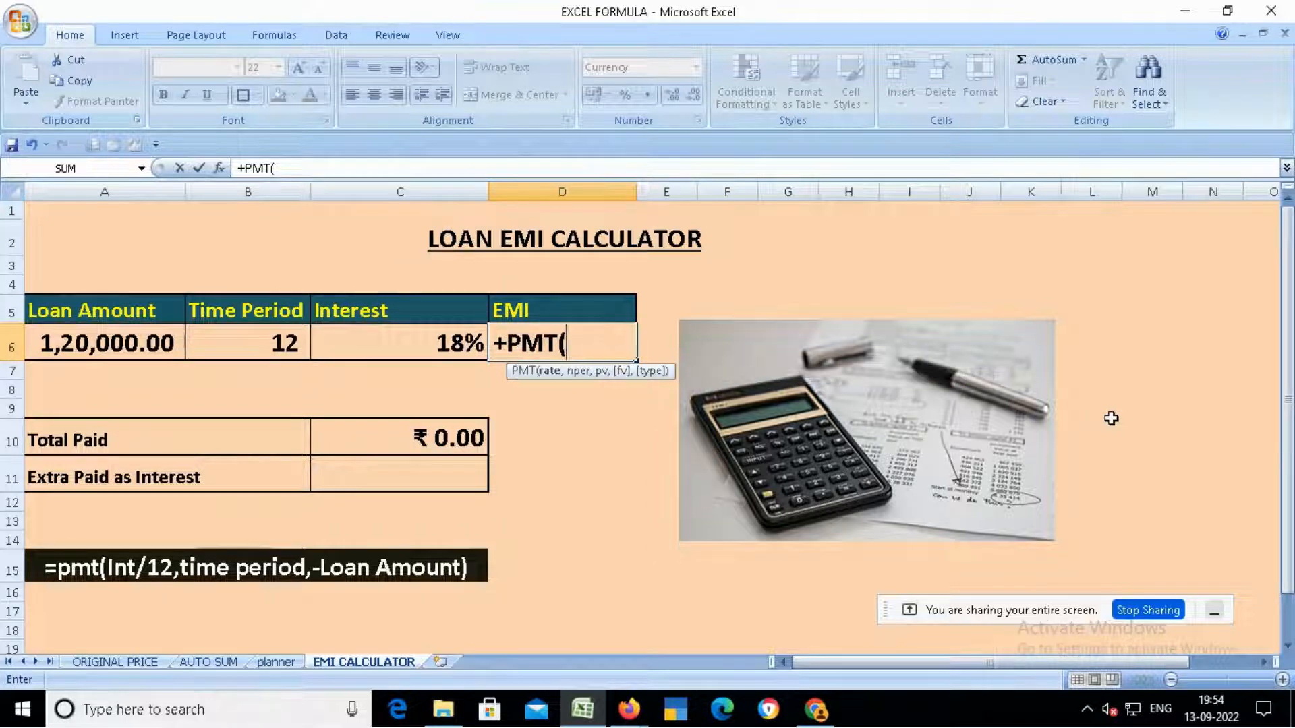
pyautogui.press('Left')
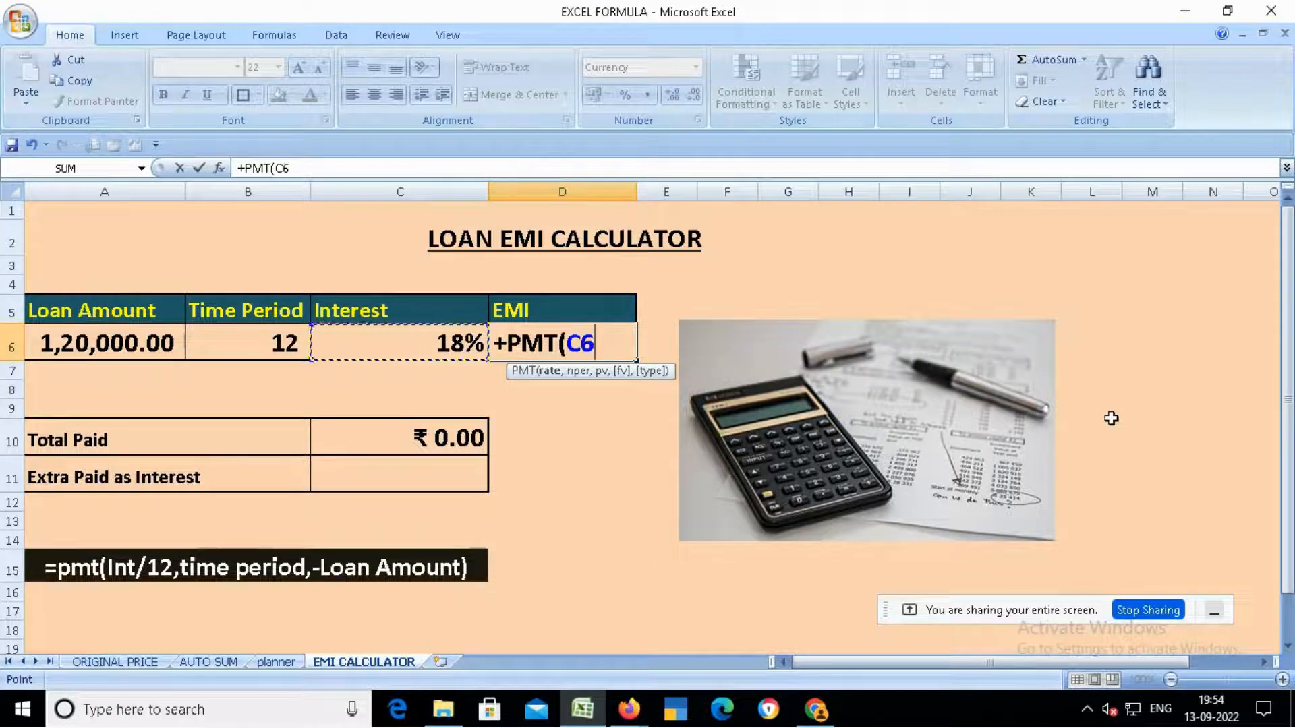
pyautogui.write('/')
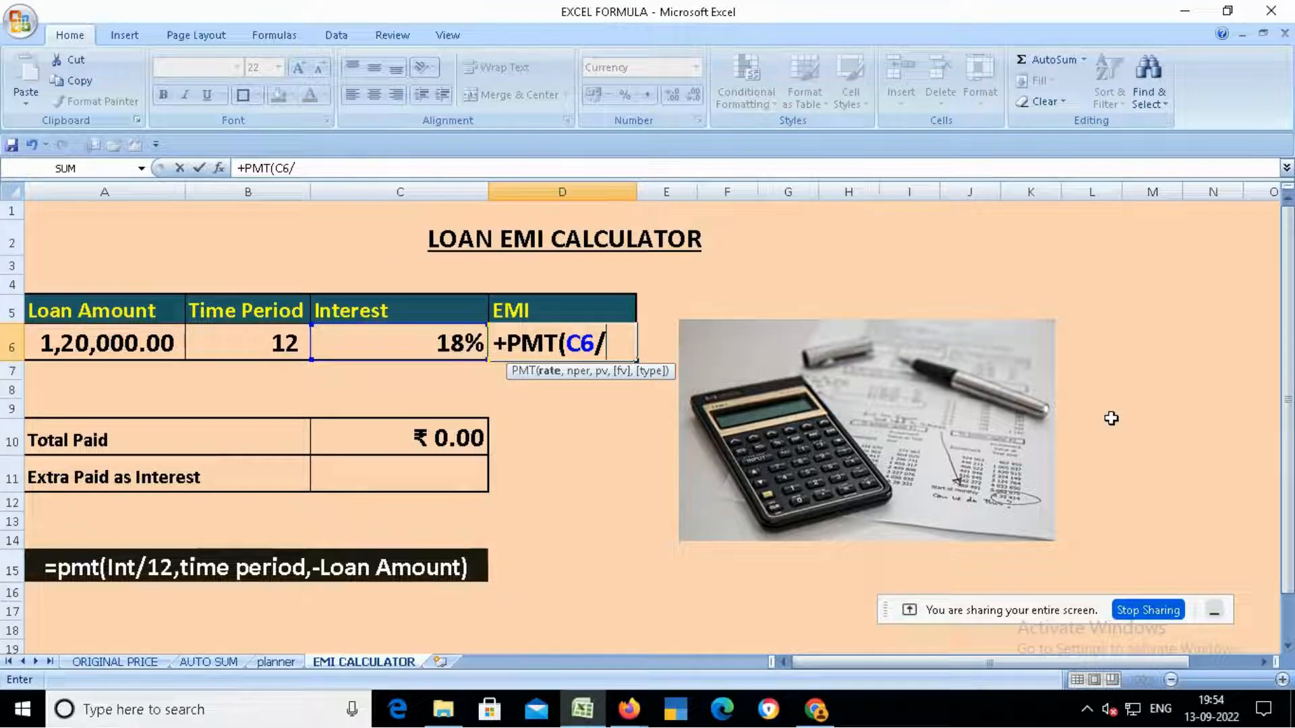
pyautogui.write('12')
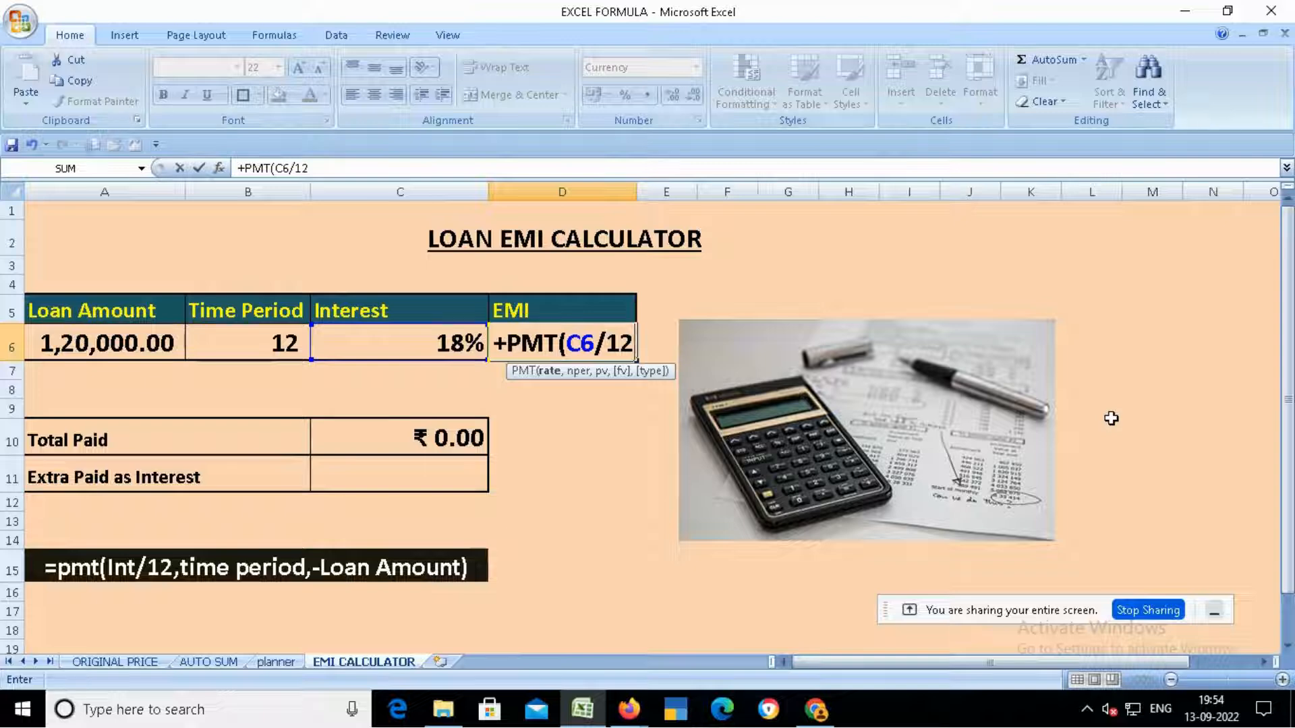
pyautogui.write(',')
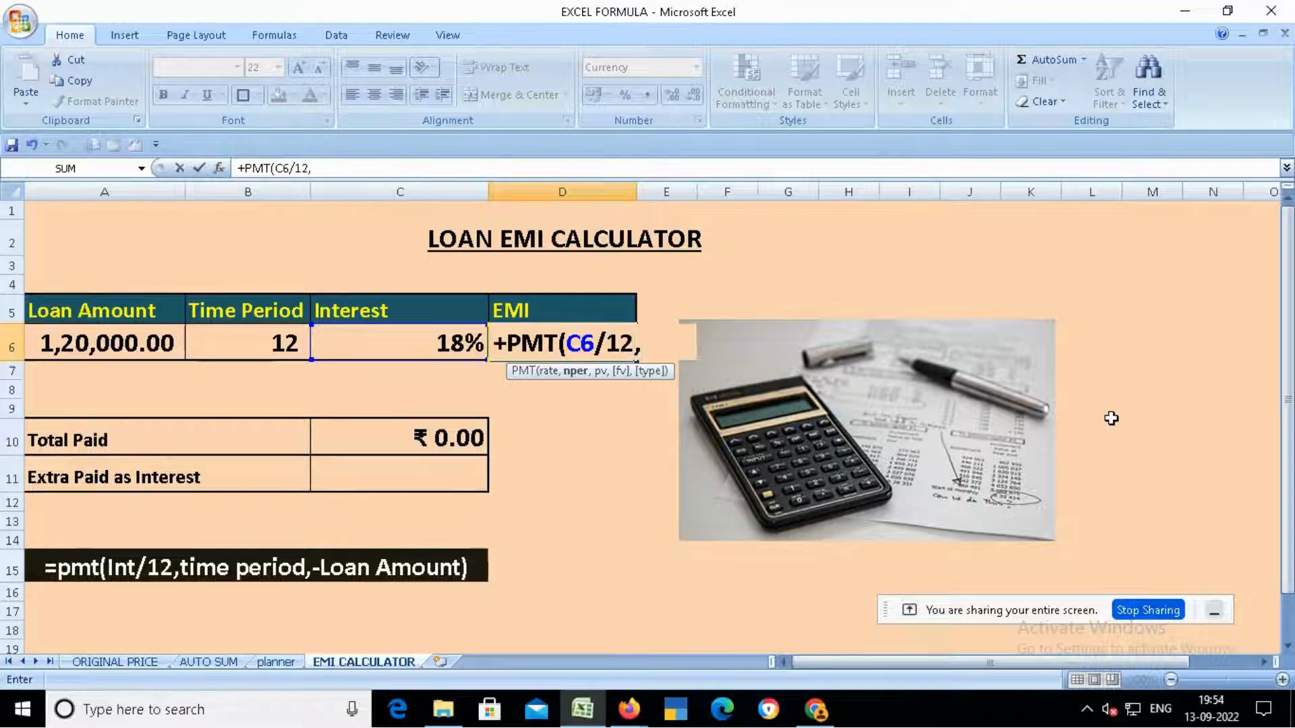
pyautogui.click(276, 343)
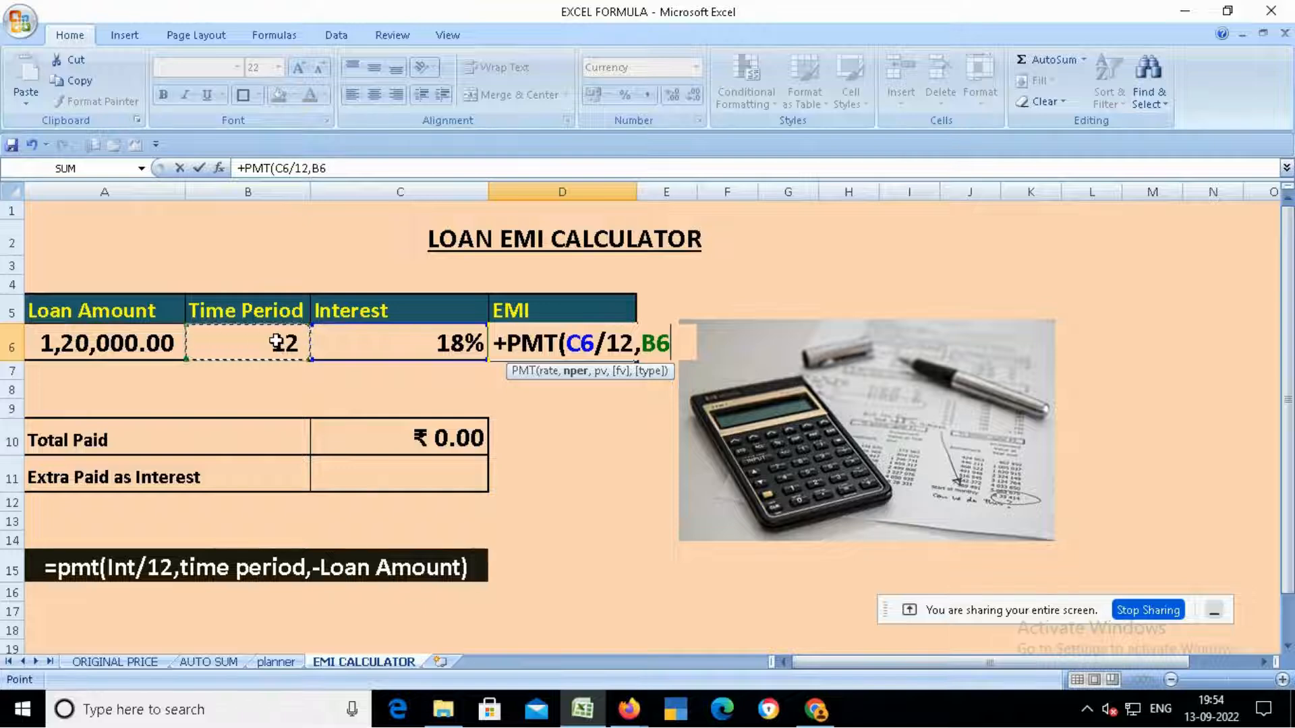
pyautogui.write(',-')
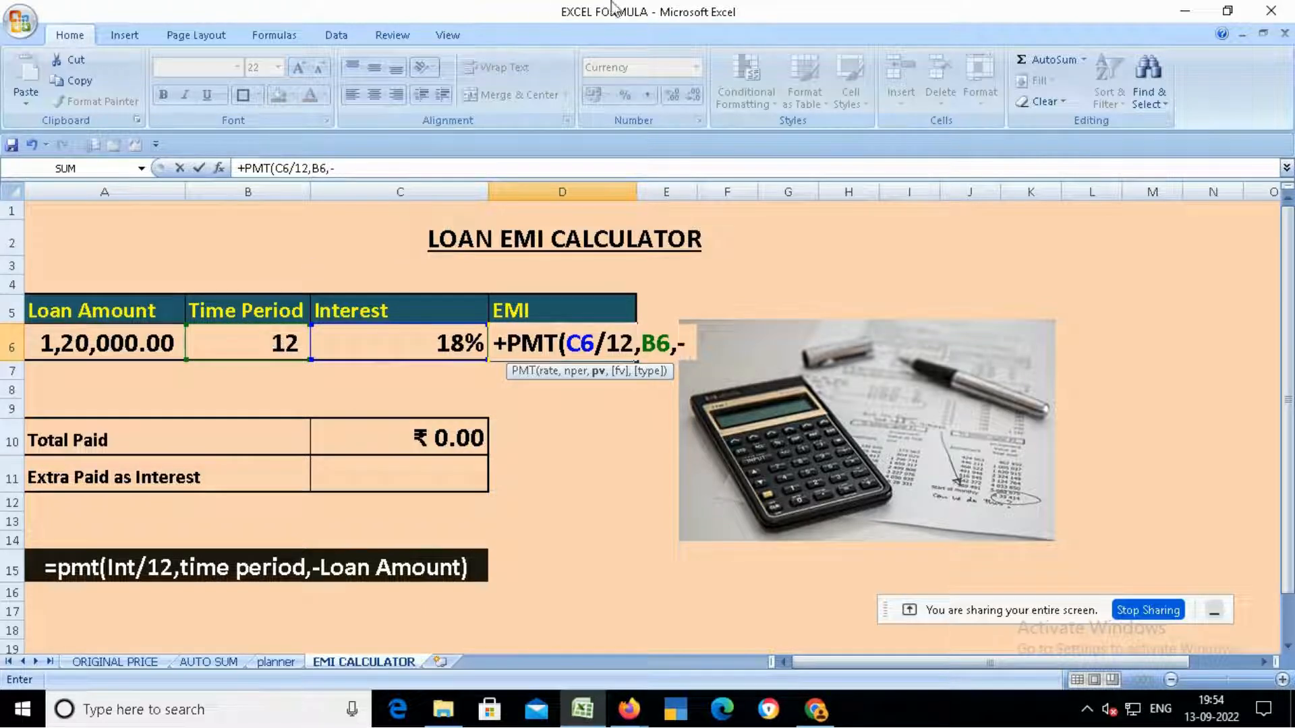
pyautogui.click(115, 338)
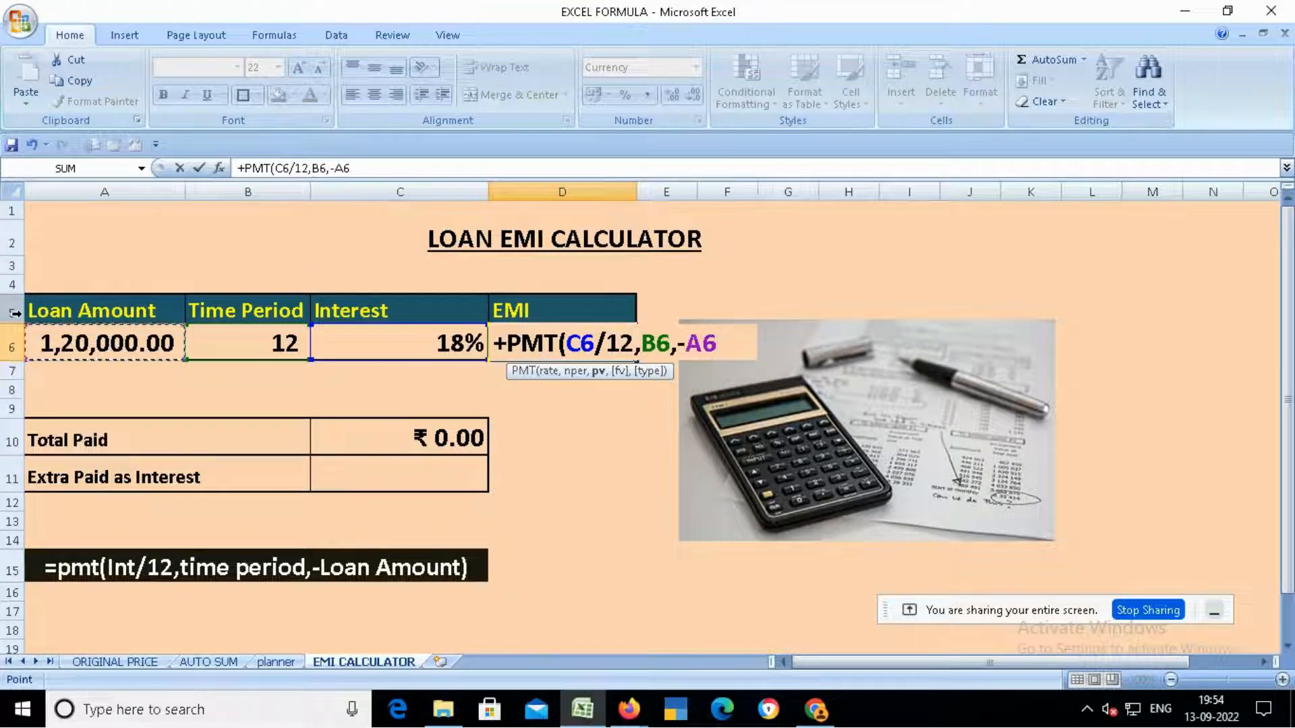
pyautogui.write(')')
pyautogui.press('Return')
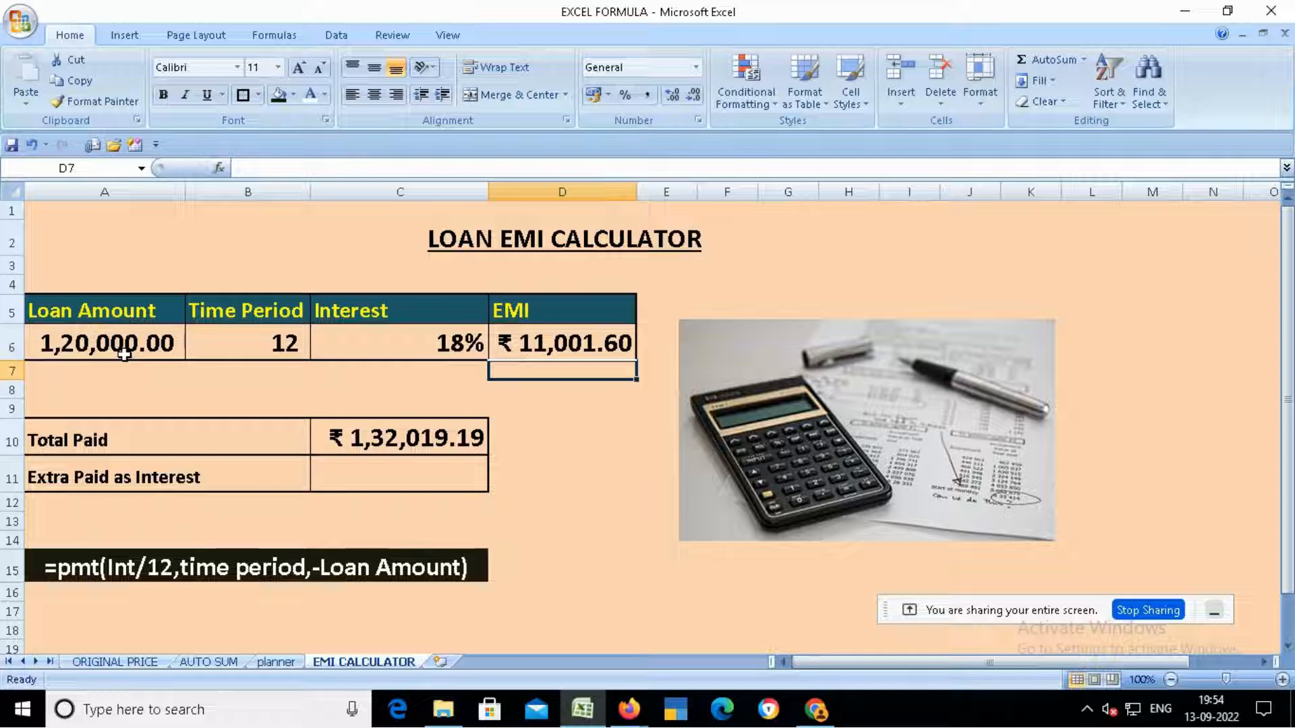
# - Examine the time period, total paid and EMI cells to review how their values and formulas relate
pyautogui.click(276, 345)
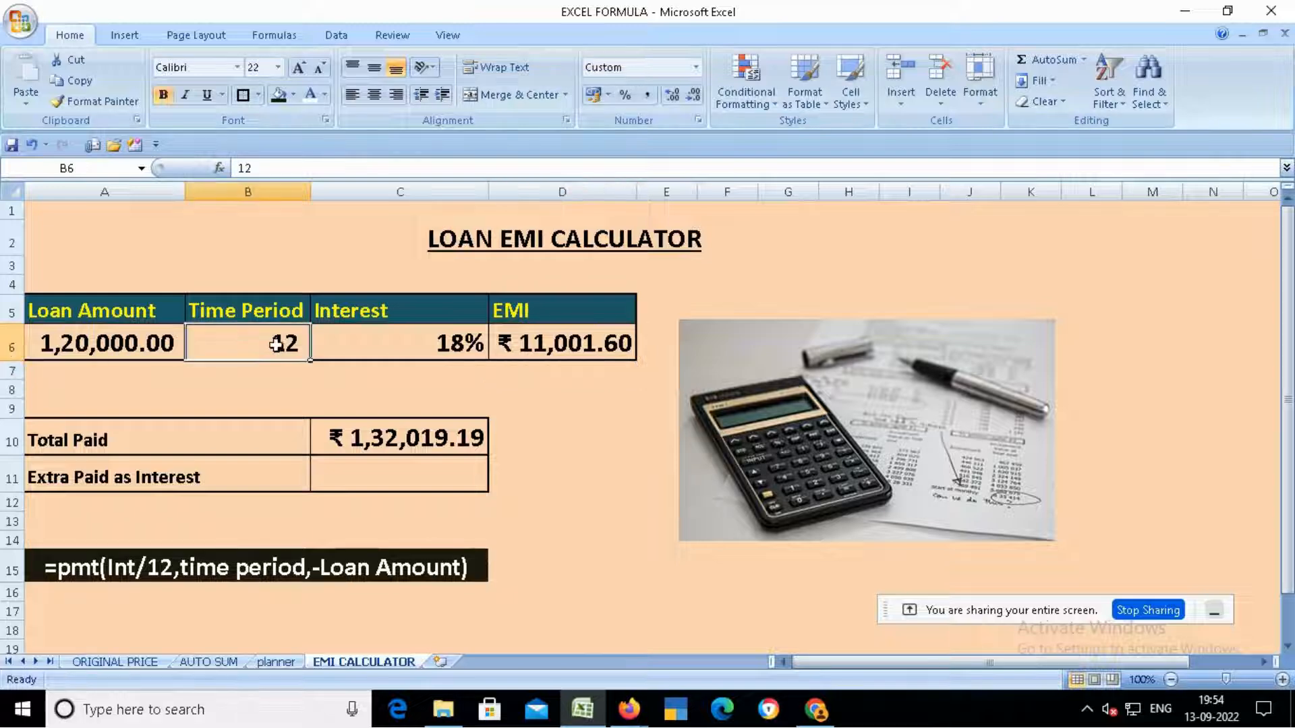
pyautogui.click(370, 442)
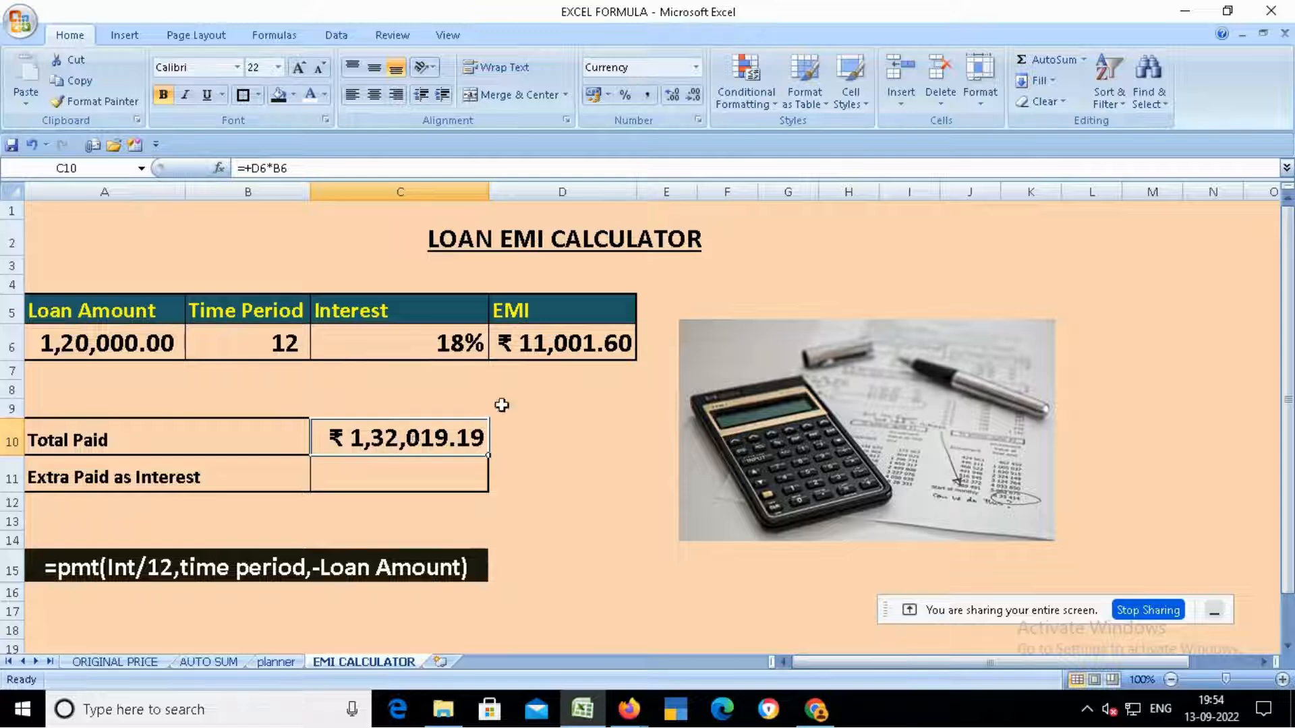
pyautogui.click(519, 356)
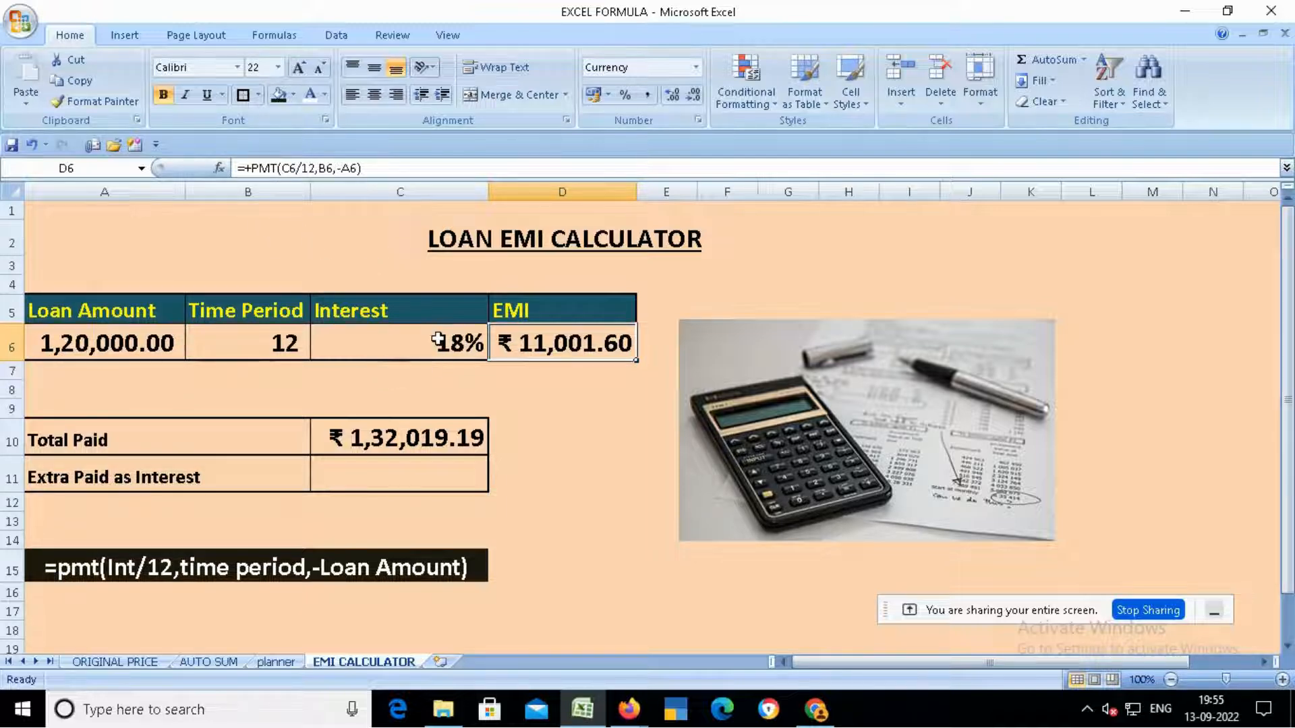
pyautogui.click(269, 337)
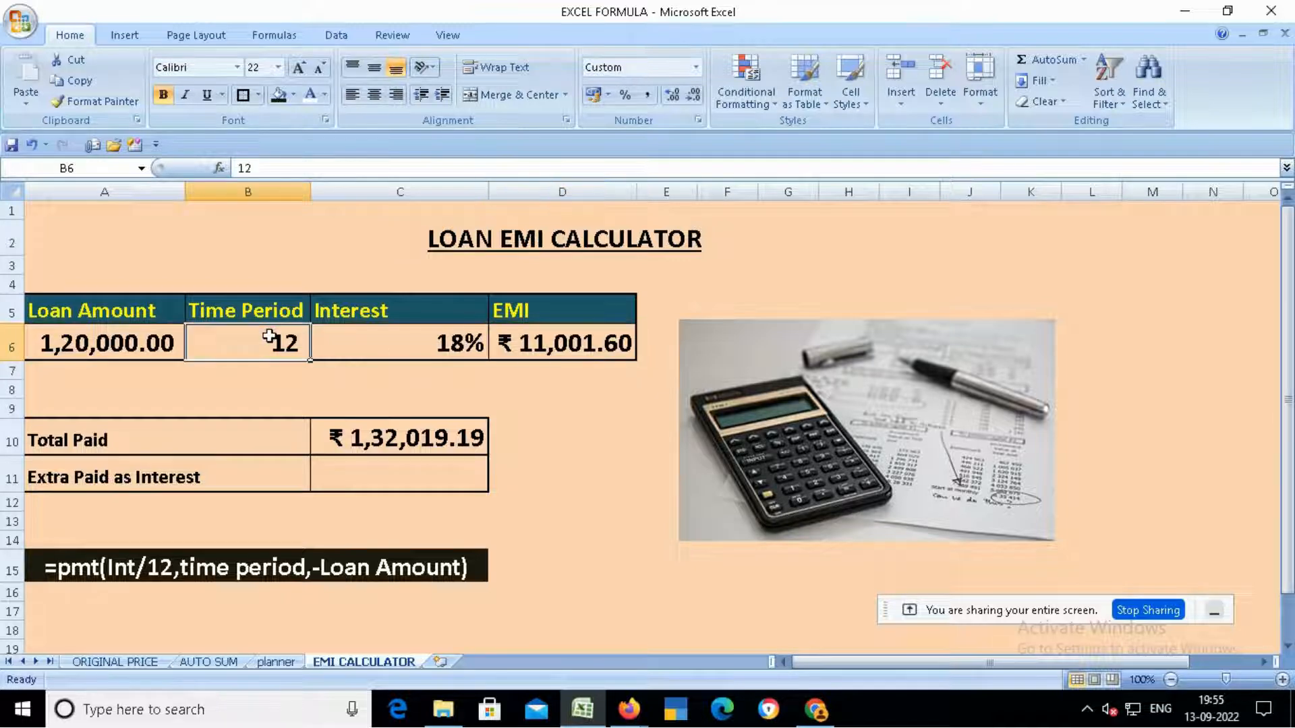
pyautogui.click(602, 345)
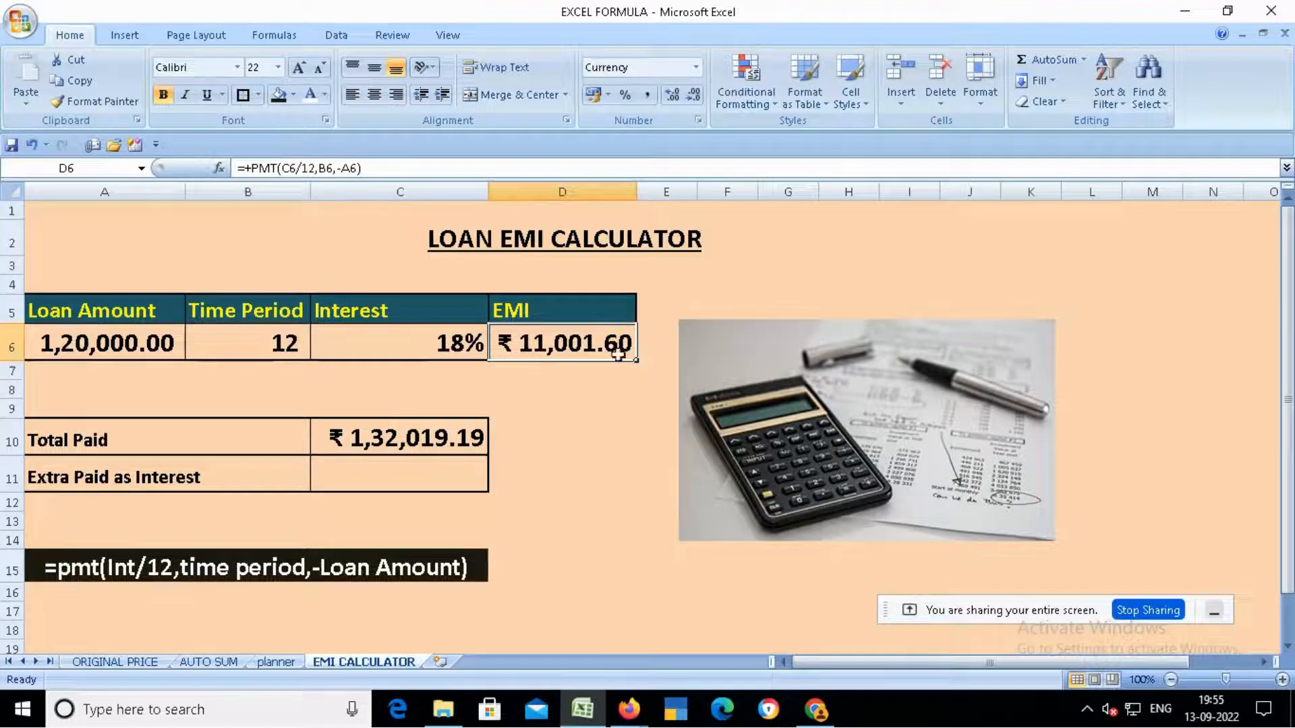
pyautogui.click(351, 433)
# - Calculate Extra Paid as Interest in C11 as total paid C10 minus loan amount A6
pyautogui.click(425, 465)
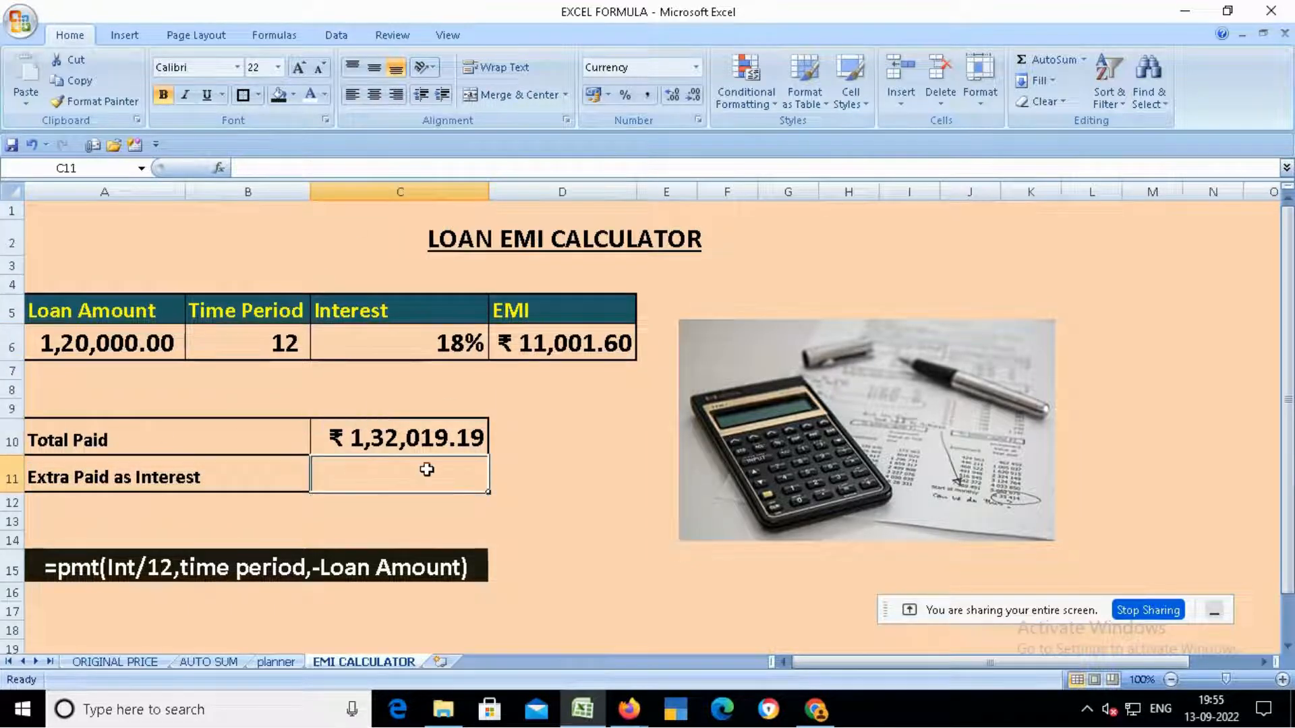
pyautogui.write('+')
pyautogui.press('Up')
pyautogui.write('-')
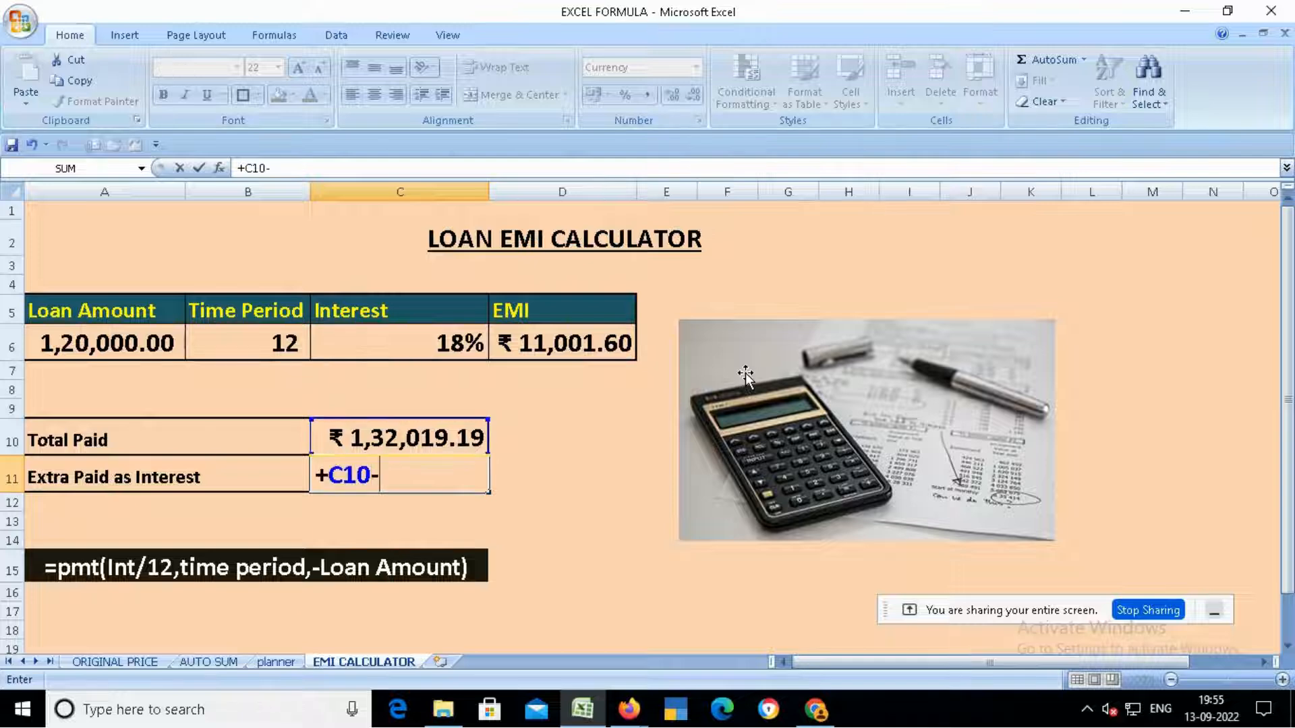
pyautogui.press('Left')
pyautogui.press('Left')
pyautogui.press('Up')
pyautogui.press('Up')
pyautogui.press('Up')
pyautogui.press('Up')
pyautogui.press('Up')
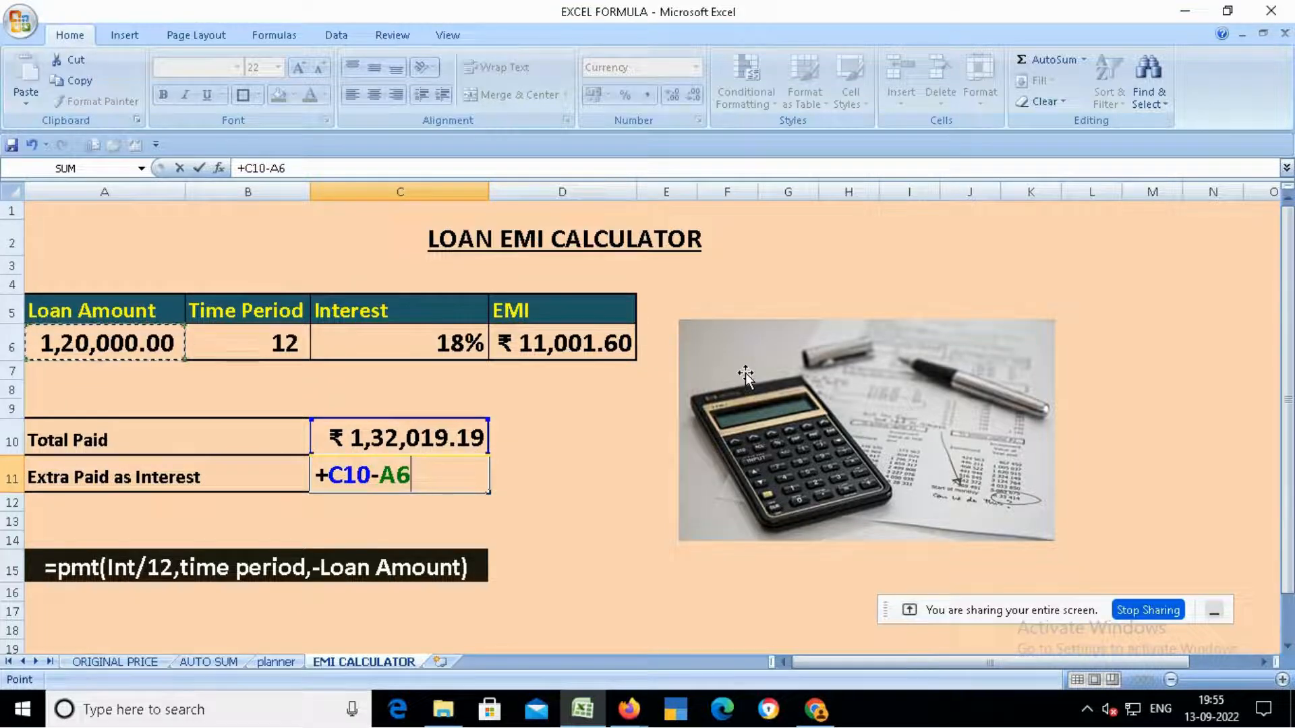
pyautogui.press('Return')
pyautogui.press('Up')
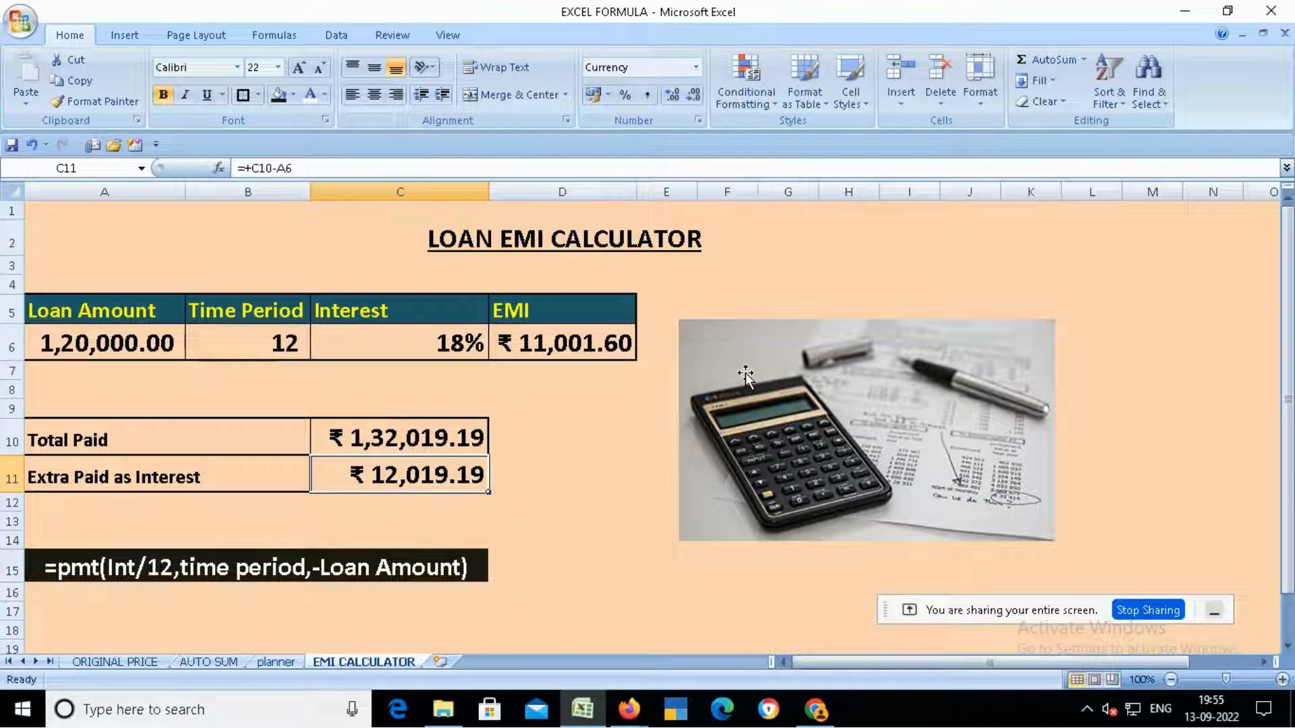